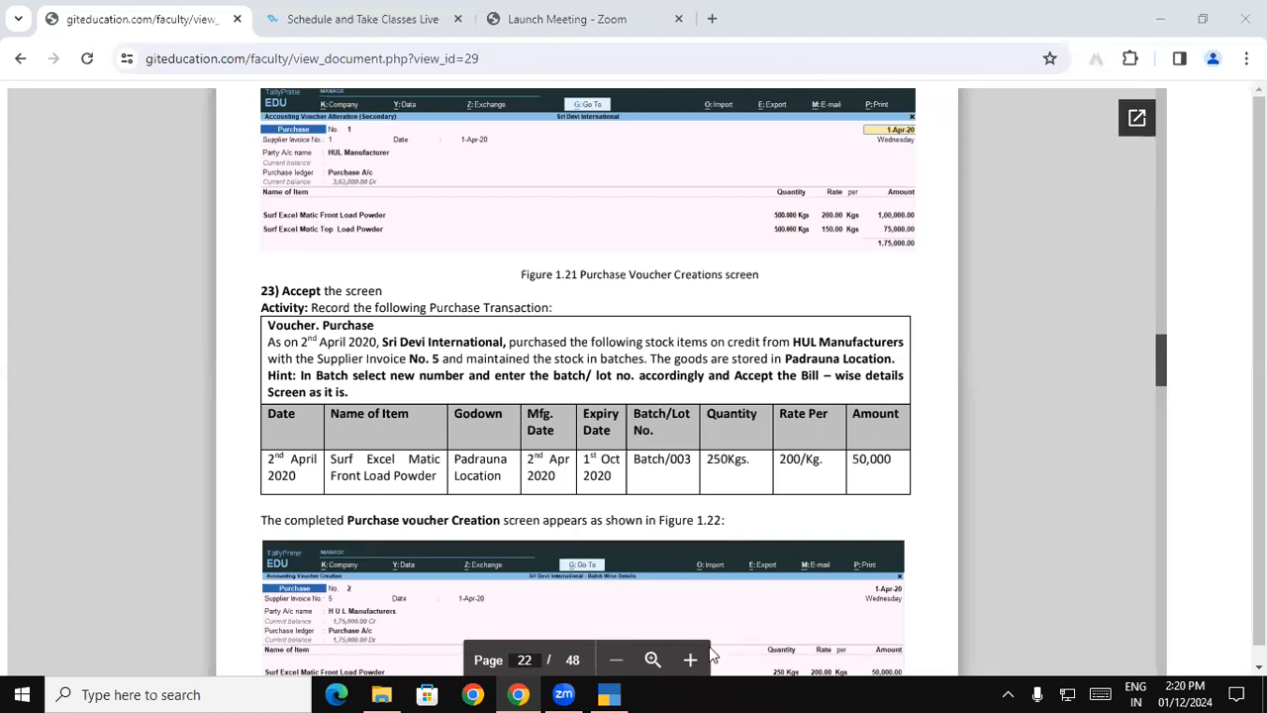
- Switch to TallyPrime and start a purchase voucher with supplier invoice number 05 dated 1-Apr-23
click(611, 694)
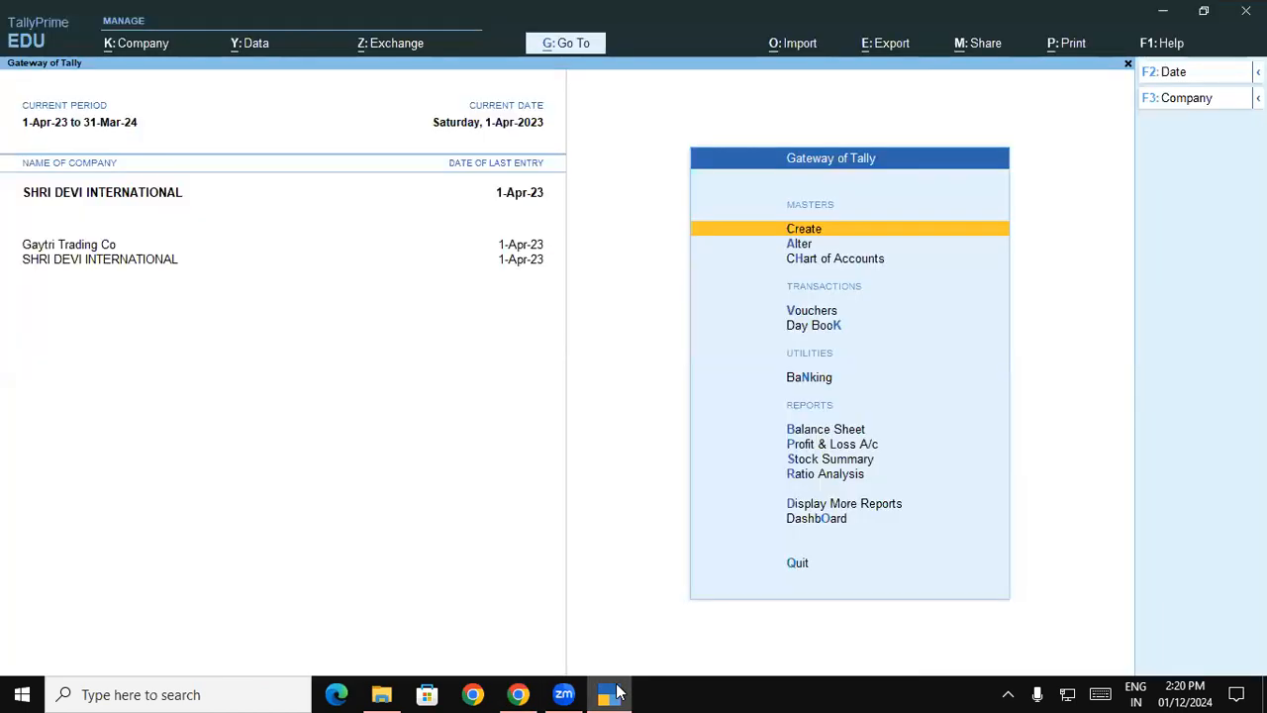
key(v)
key(F9)
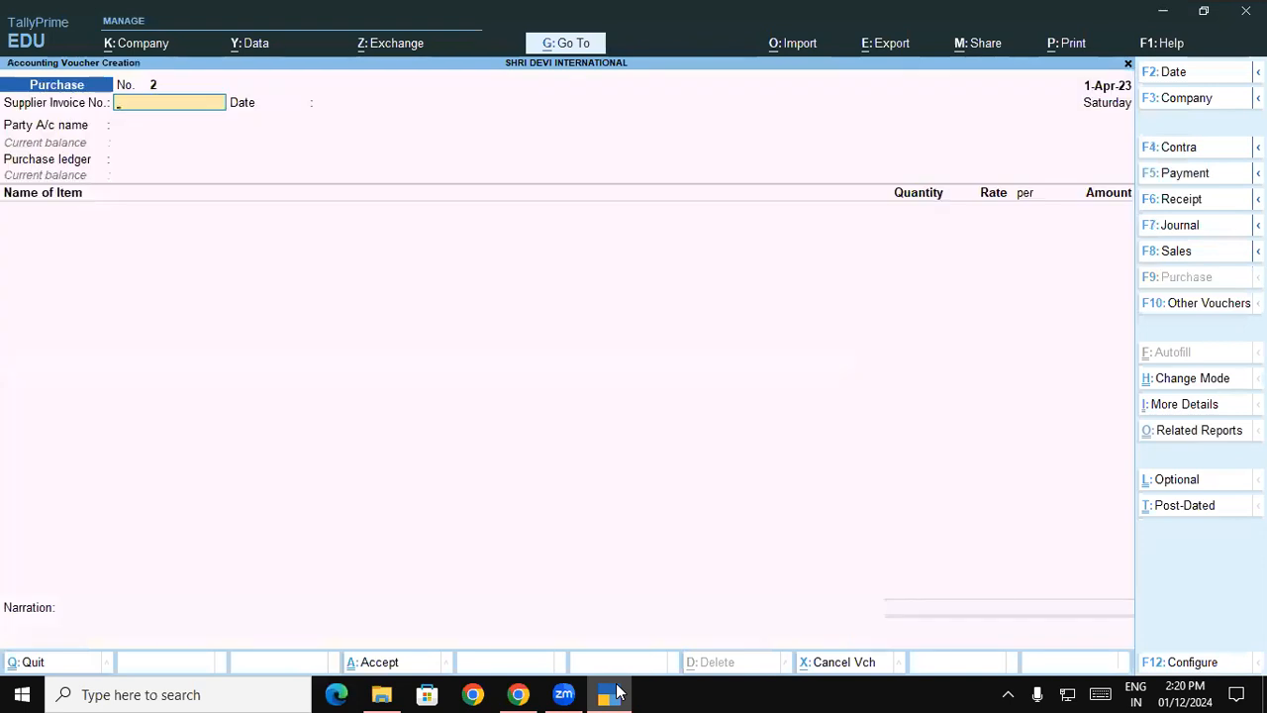
key(alt+Tab)
key(alt+Tab)
text(05)
key(Return)
key(Return)
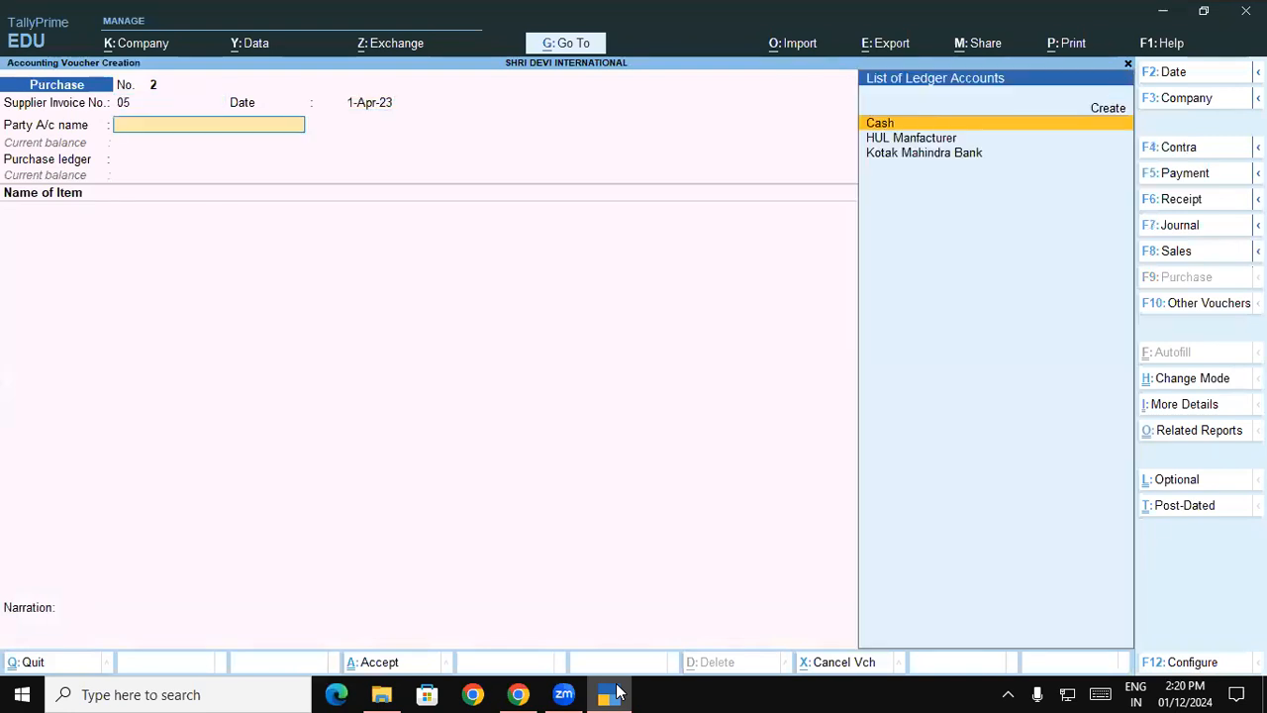
- Choose HUL Manfacturer as the party with blank receipt details, and Purchase A/c as the purchase ledger
text(H)
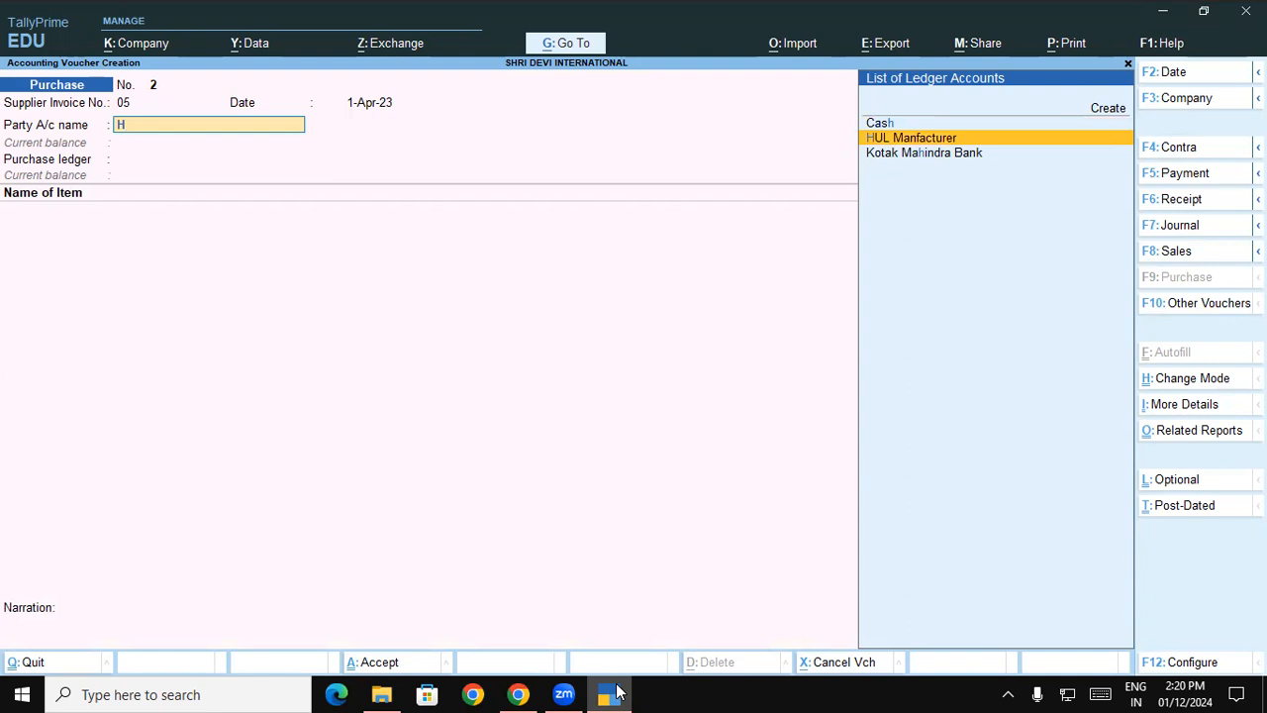
key(Return)
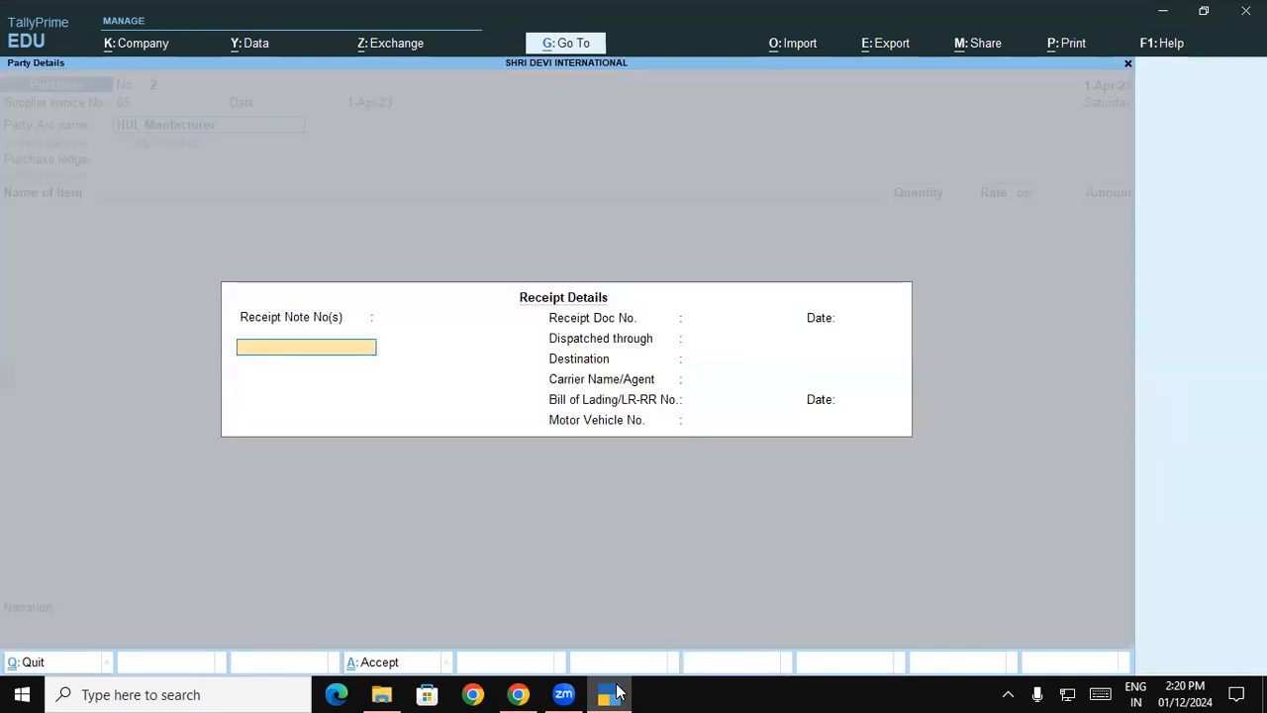
key(Return)
key(Return)
key(Return)
key(Return)
key(Return)
key(Return)
key(Return)
key(Return)
key(Return)
key(Return)
key(Return)
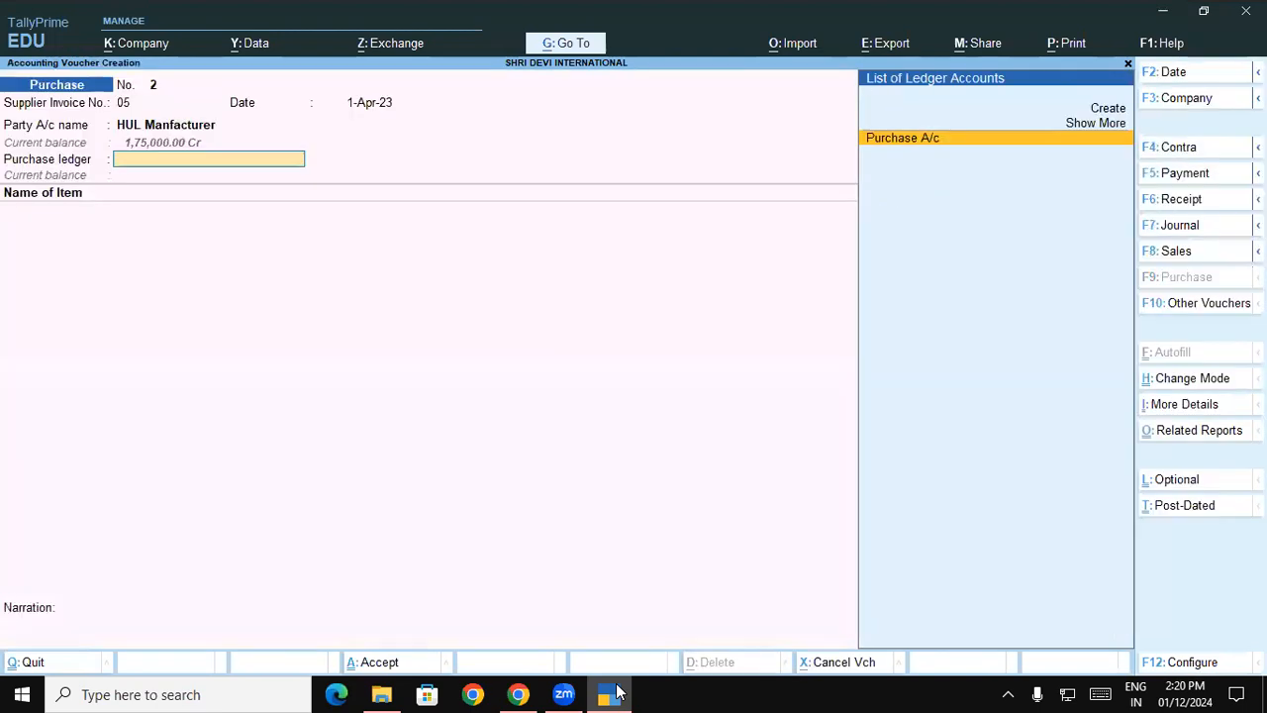
key(Return)
- Add Surf Excel Matic Front Load Powder as the voucher item and allocate it to the Padrauna - UP godown
text(Su)
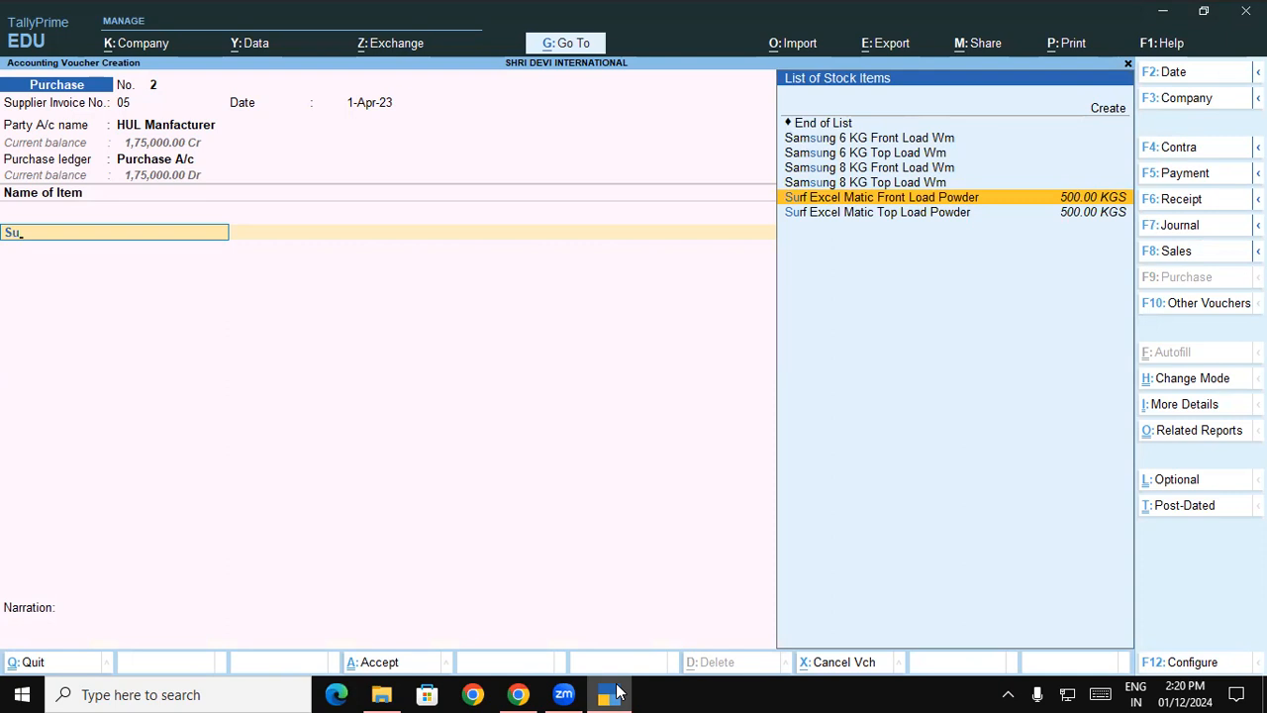
key(Return)
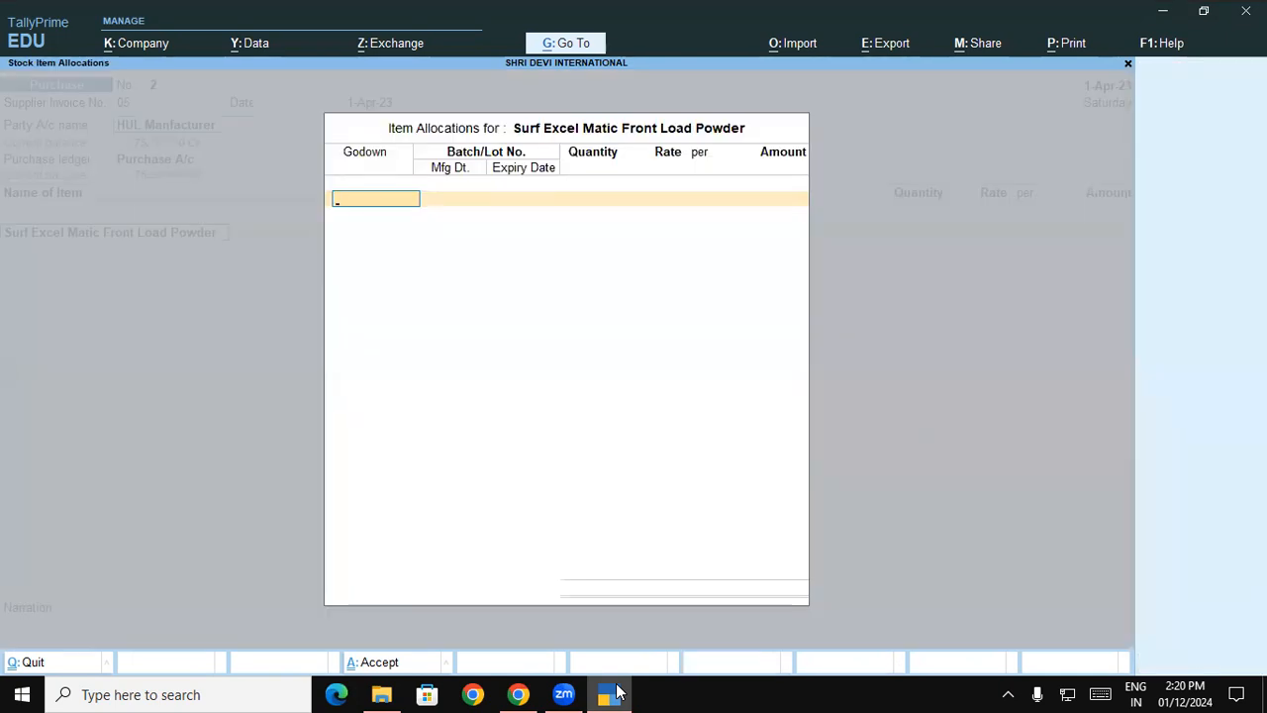
key(Return)
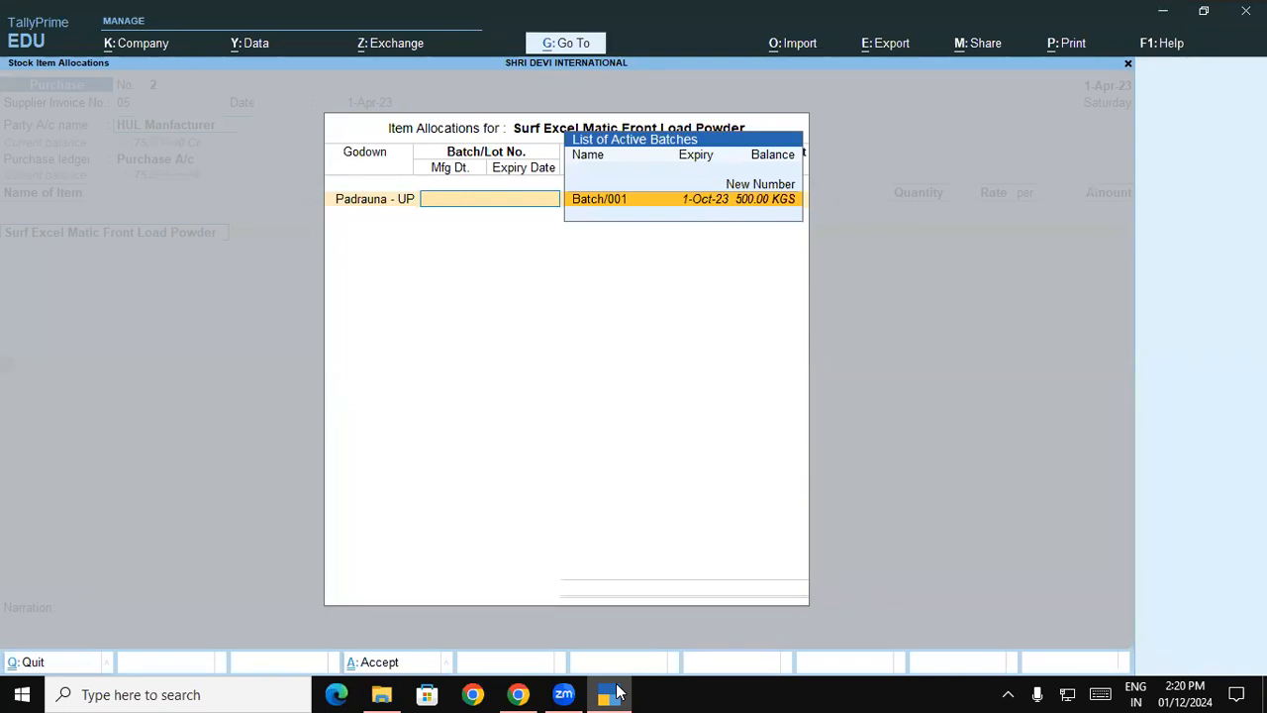
- Check the batch number in the browser exercise and assign a new batch number, Batch/003, to the item in TallyPrime
click(616, 693)
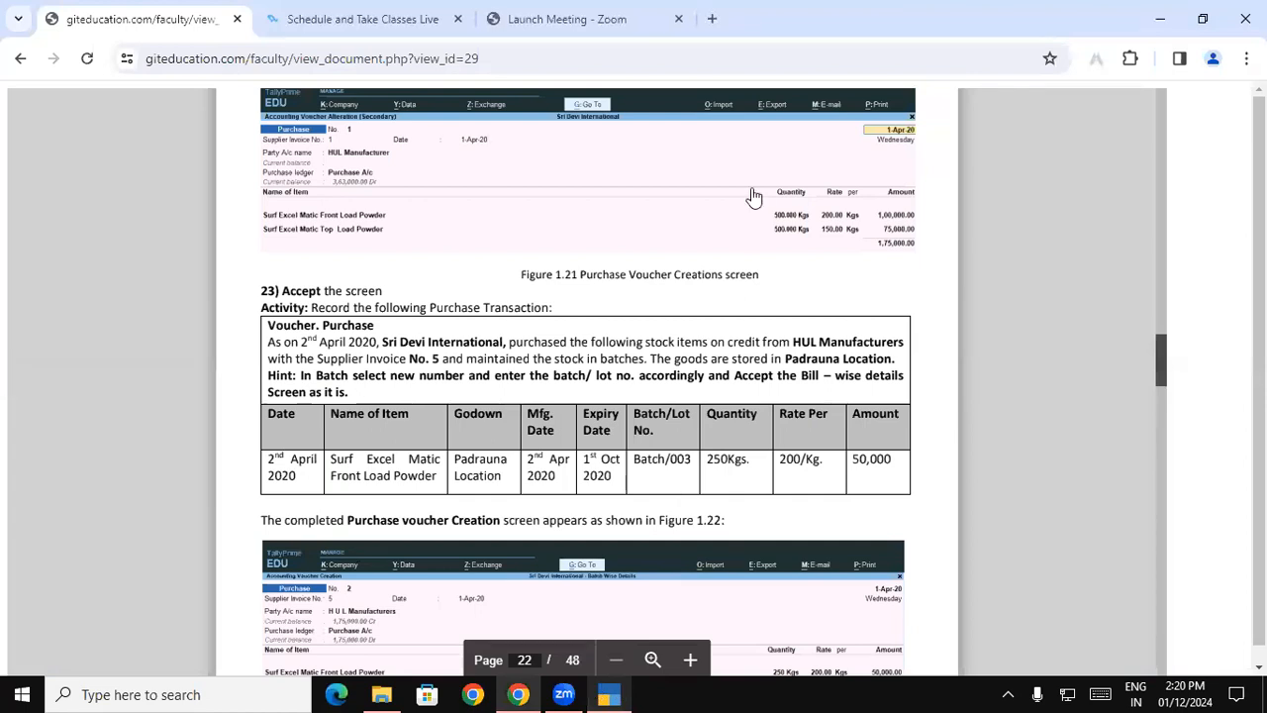
key(alt+Tab)
key(Return)
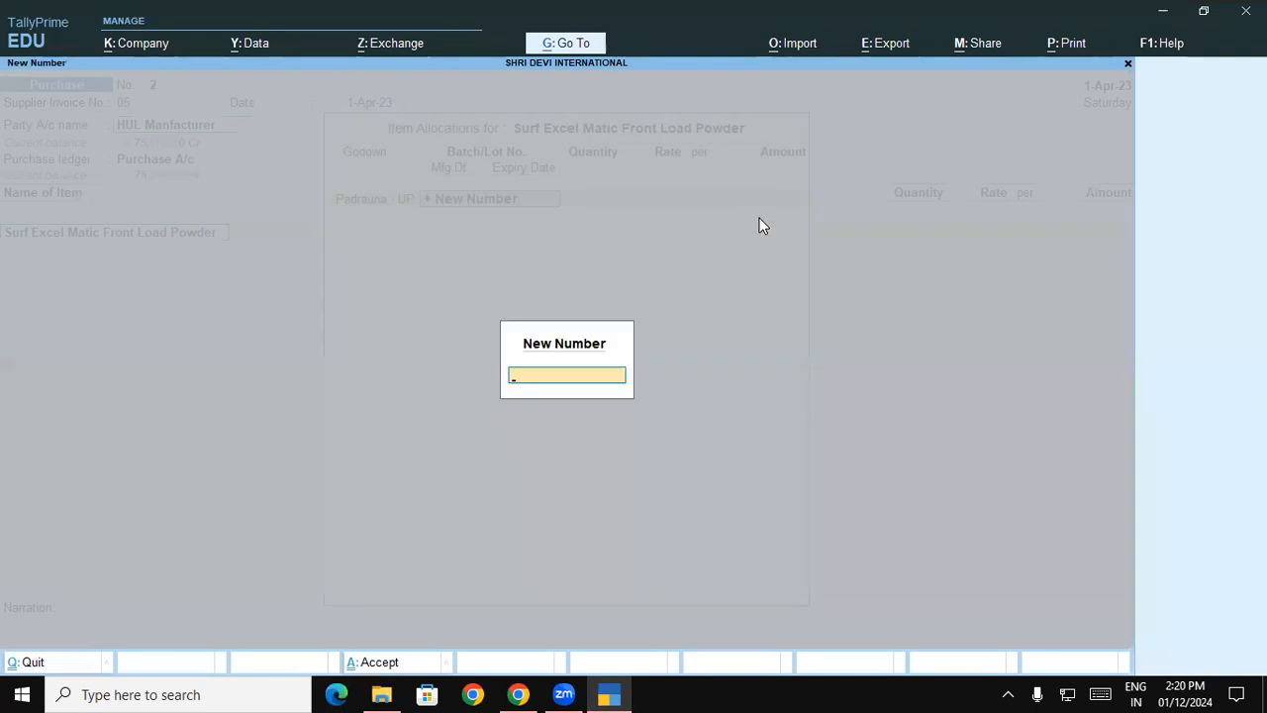
text(Batch/003)
key(Return)
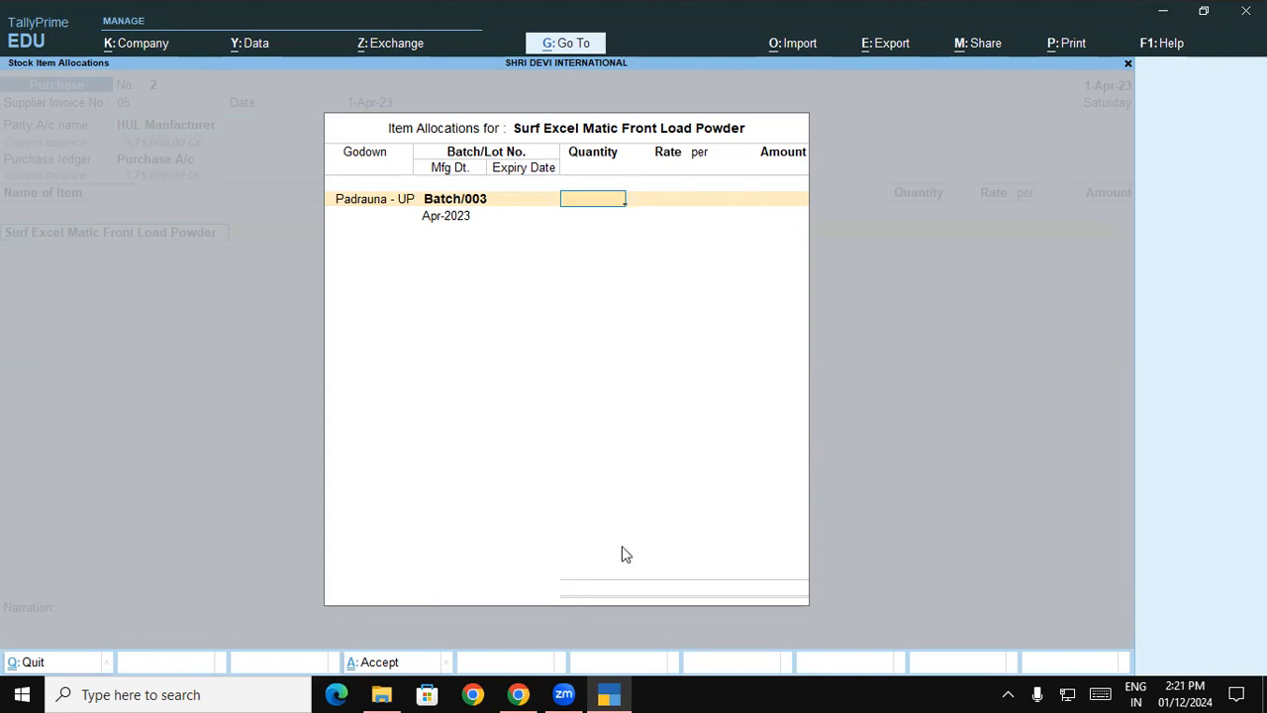
- Set the quantity of Batch/003 to 250 KGS at a rate of 200 per KGS
text(250)
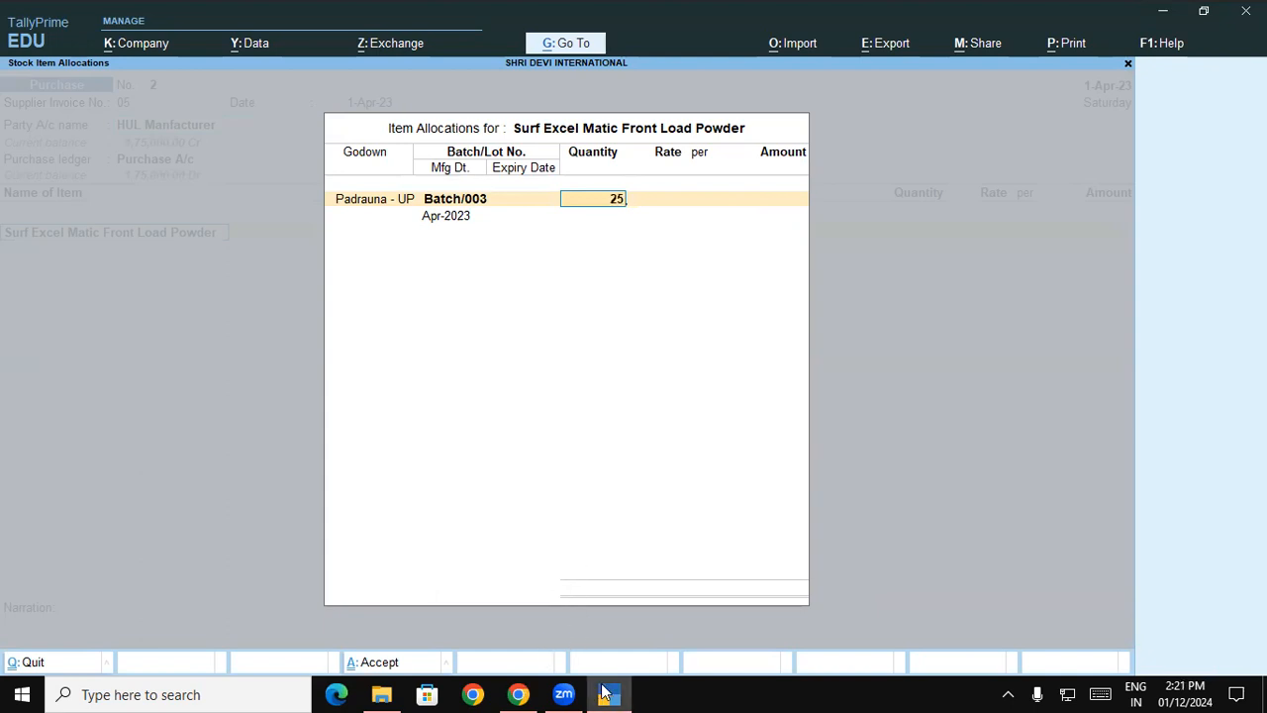
key(Return)
text(200)
key(Return)
key(Return)
key(Return)
- Enter 1-4-23 as the batch's manufacturing date and 1-Oct-23 as its expiry date
key(BackSpace)
text(1-4-23)
key(Return)
text(3)
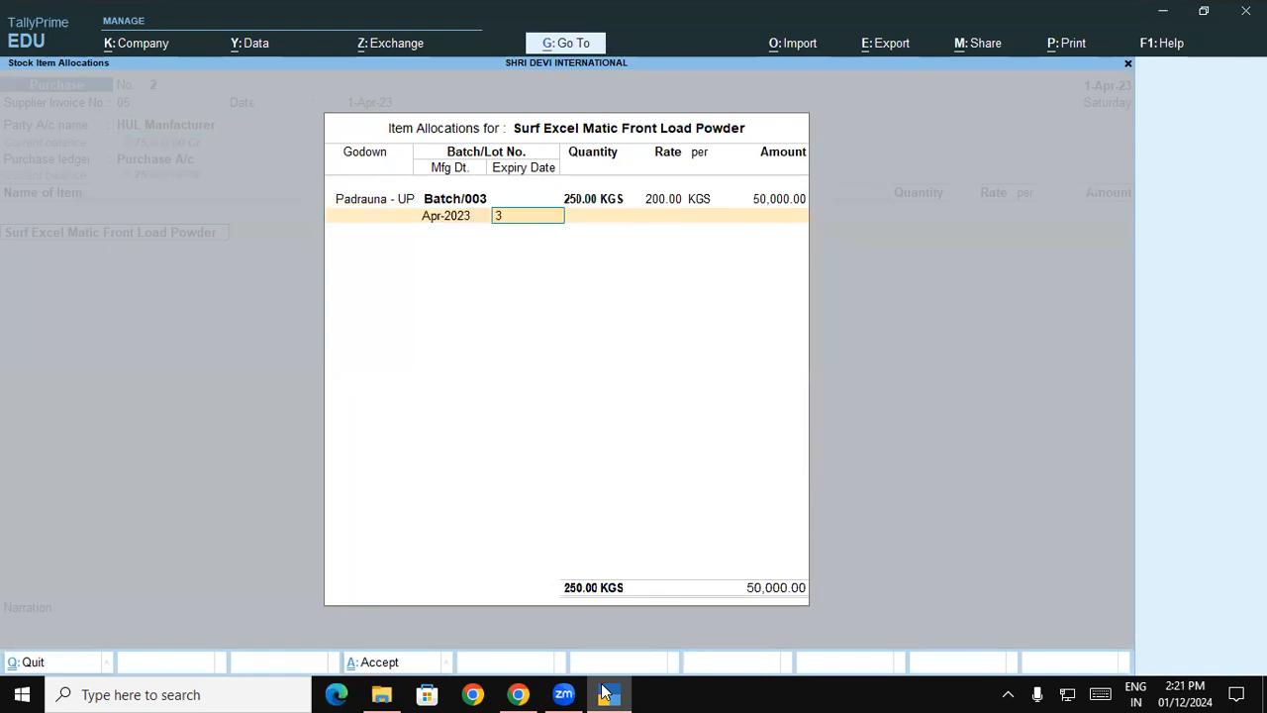
key(BackSpace)
text(1-10)
key(Return)
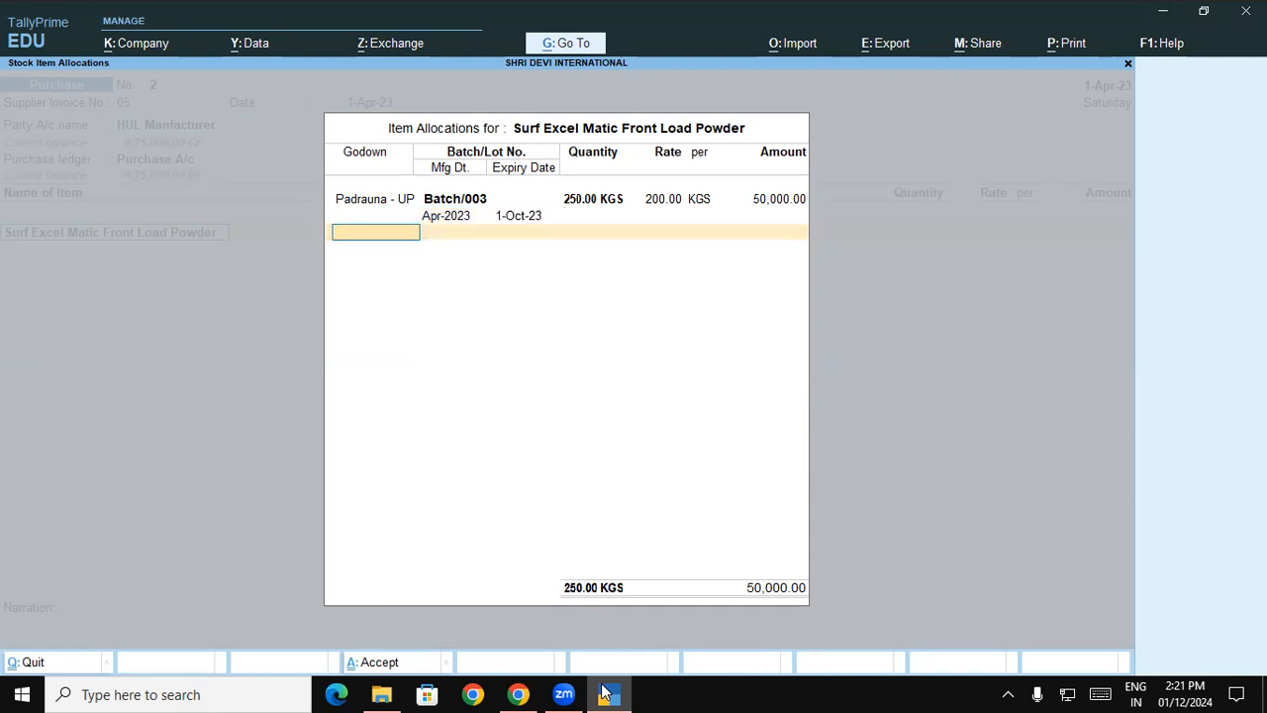
- Close the item allocation and item list, accept the bill-wise New Ref 05, and save the purchase voucher
key(Return)
key(Return)
key(Return)
key(Return)
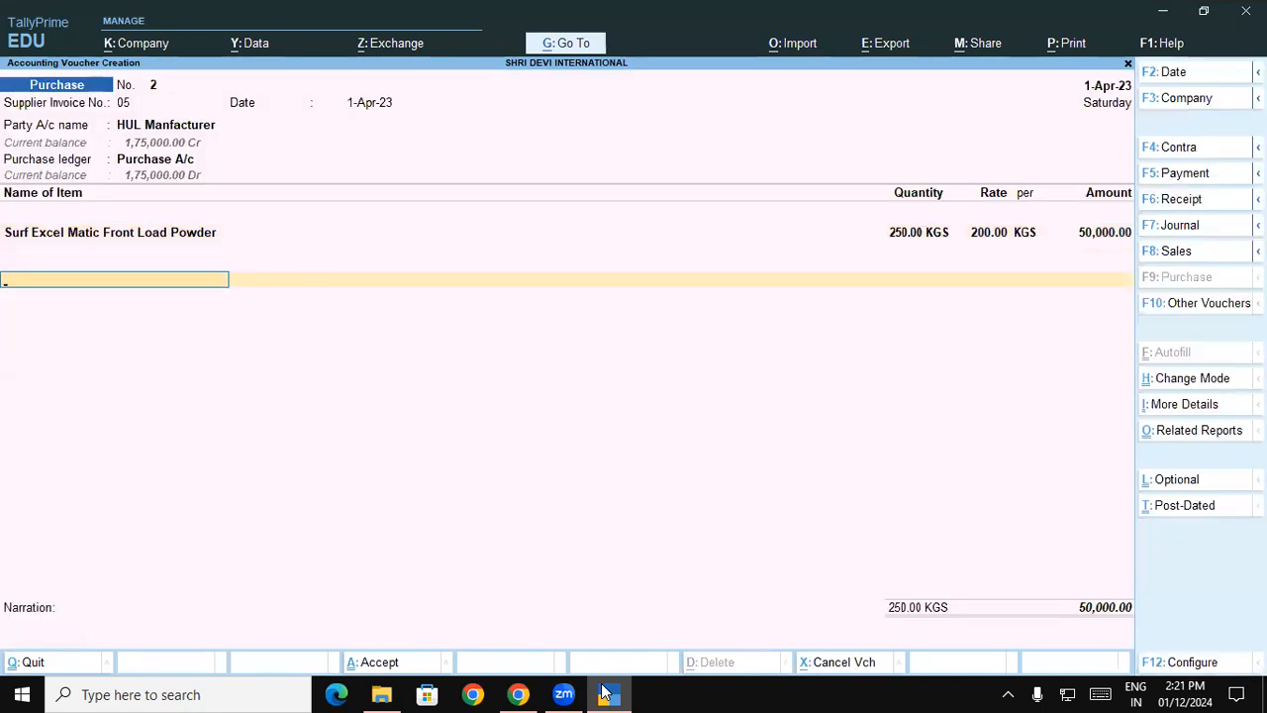
key(Return)
key(Return)
key(Return)
key(Return)
key(Return)
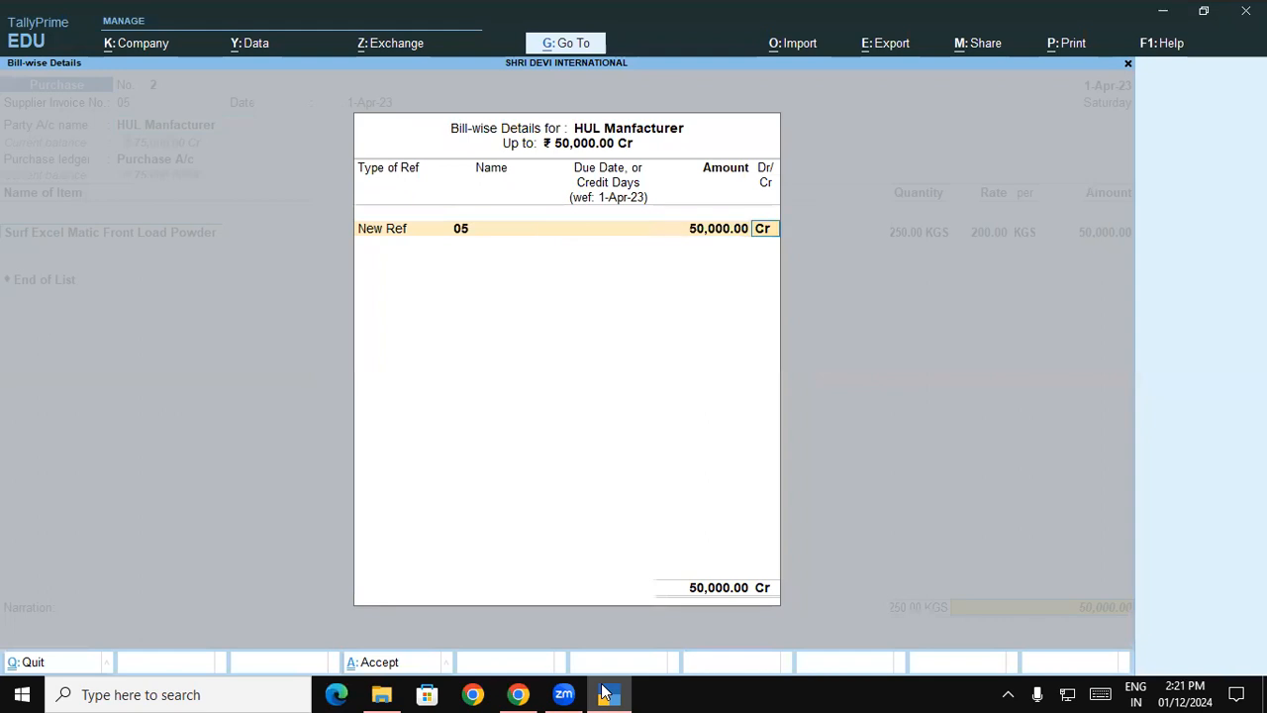
key(Return)
key(Return)
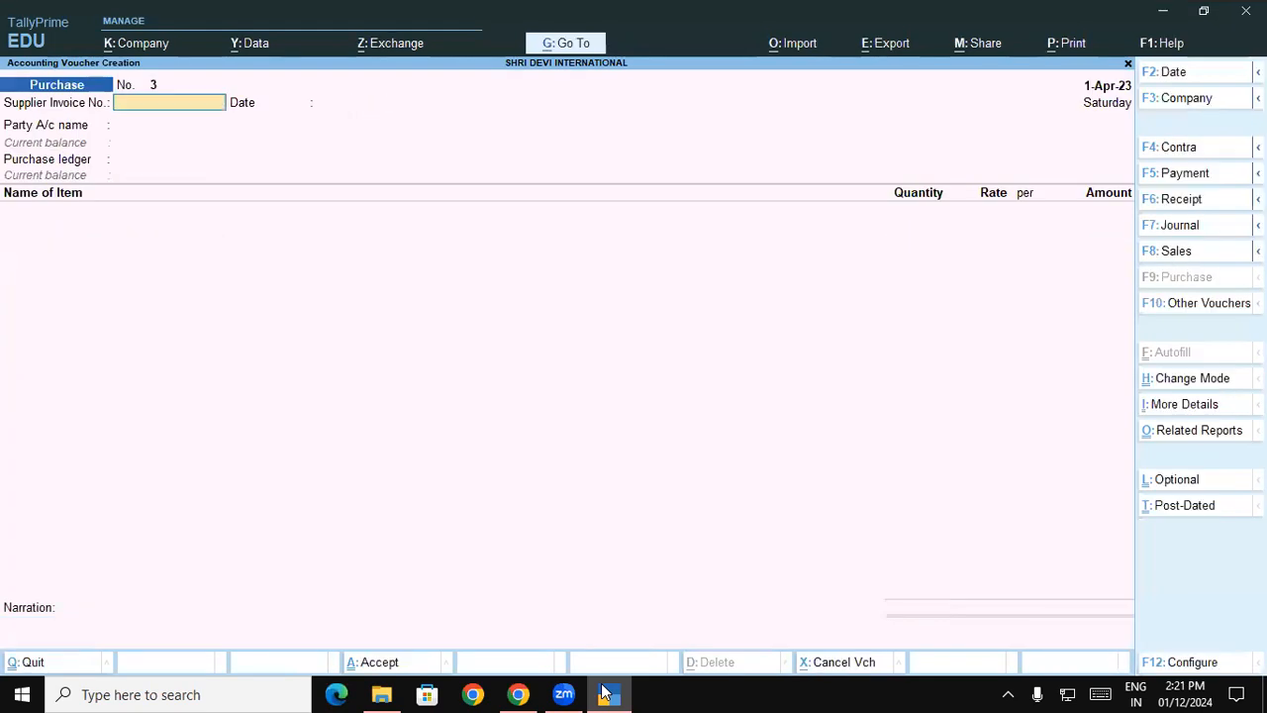
- Consult the Kesari Trader purchase exercise in the browser document, and enter supplier invoice number 07 dated 1-Apr-23 in TallyPrime's new voucher
click(606, 694)
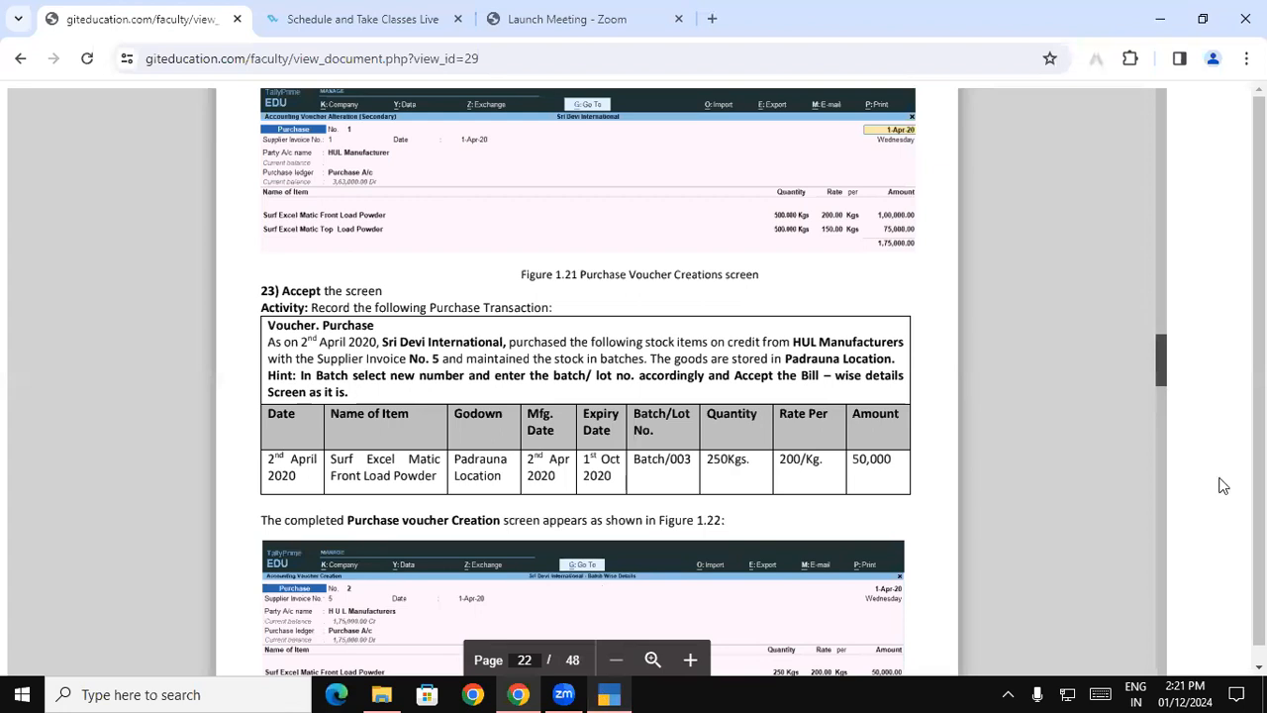
scroll(1163, 366, down, 1)
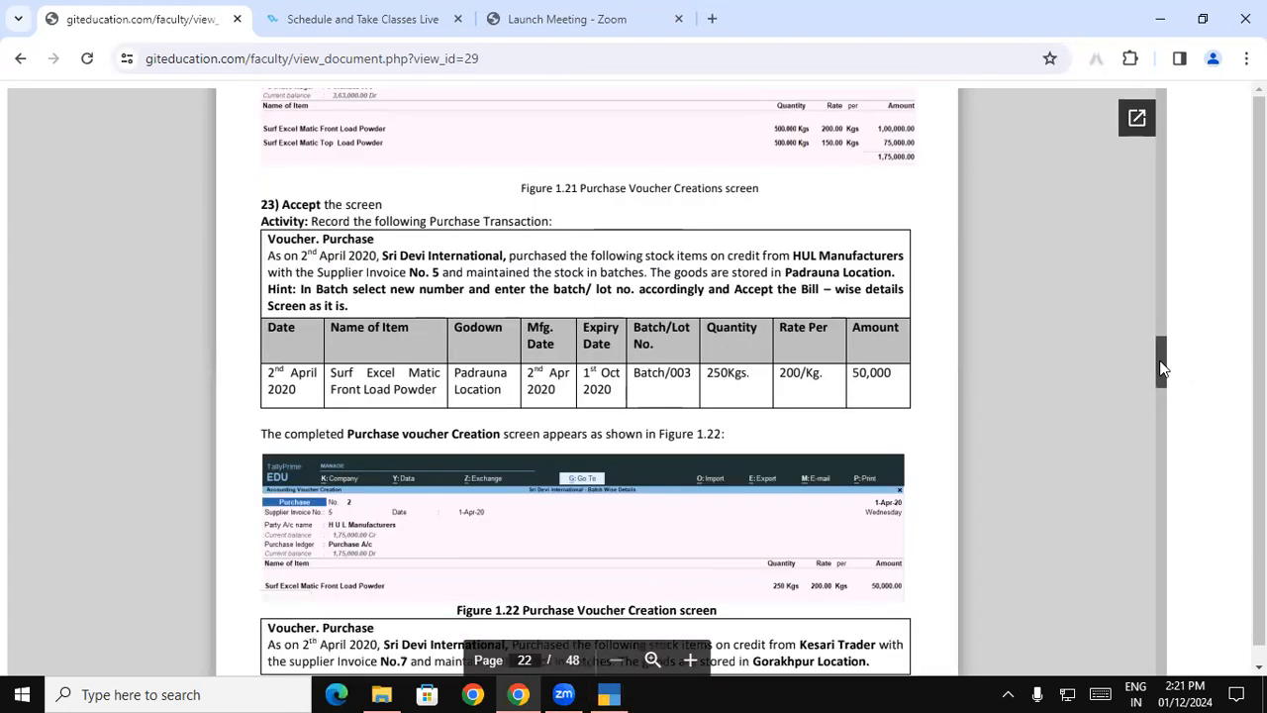
scroll(1163, 366, down, 2)
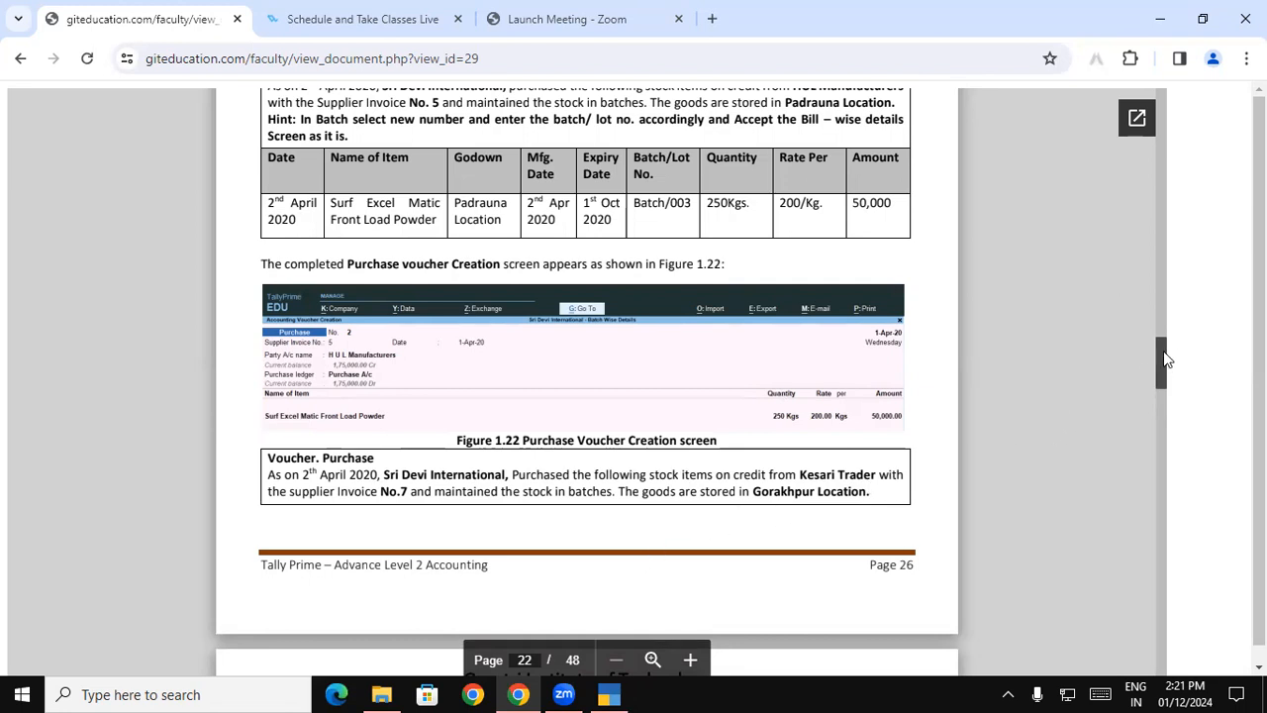
scroll(1163, 358, down, 3)
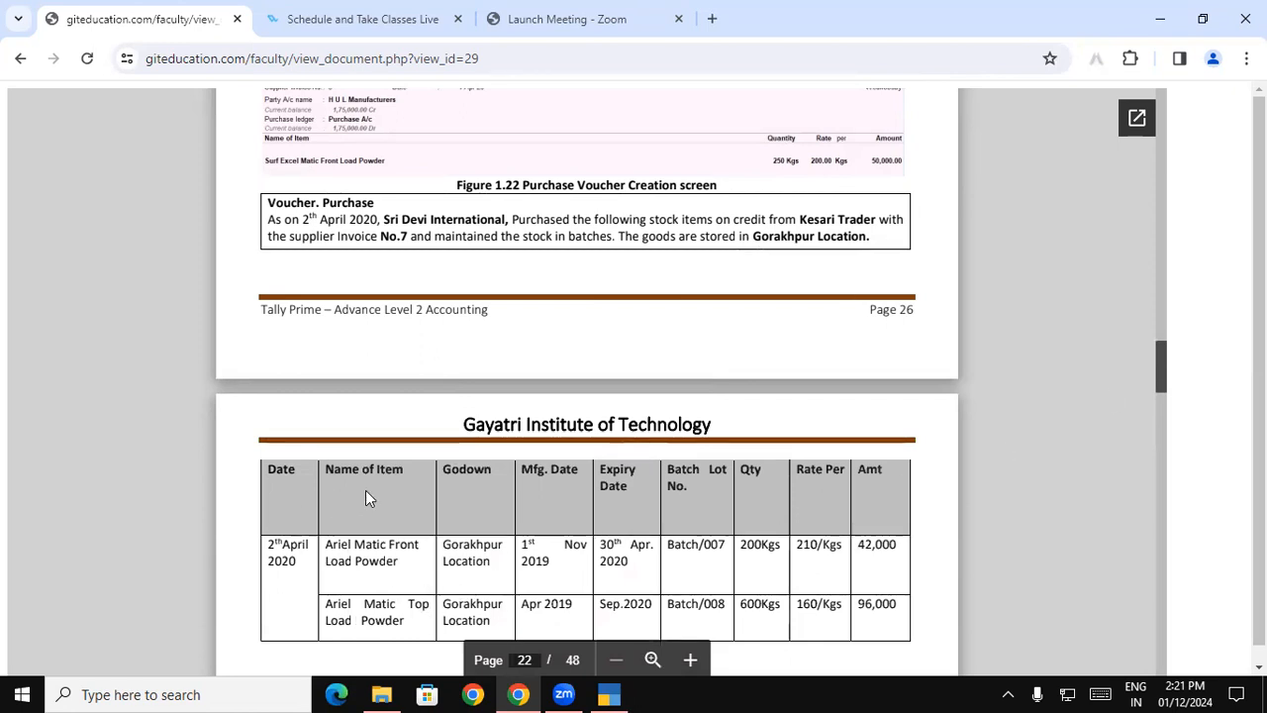
click(600, 693)
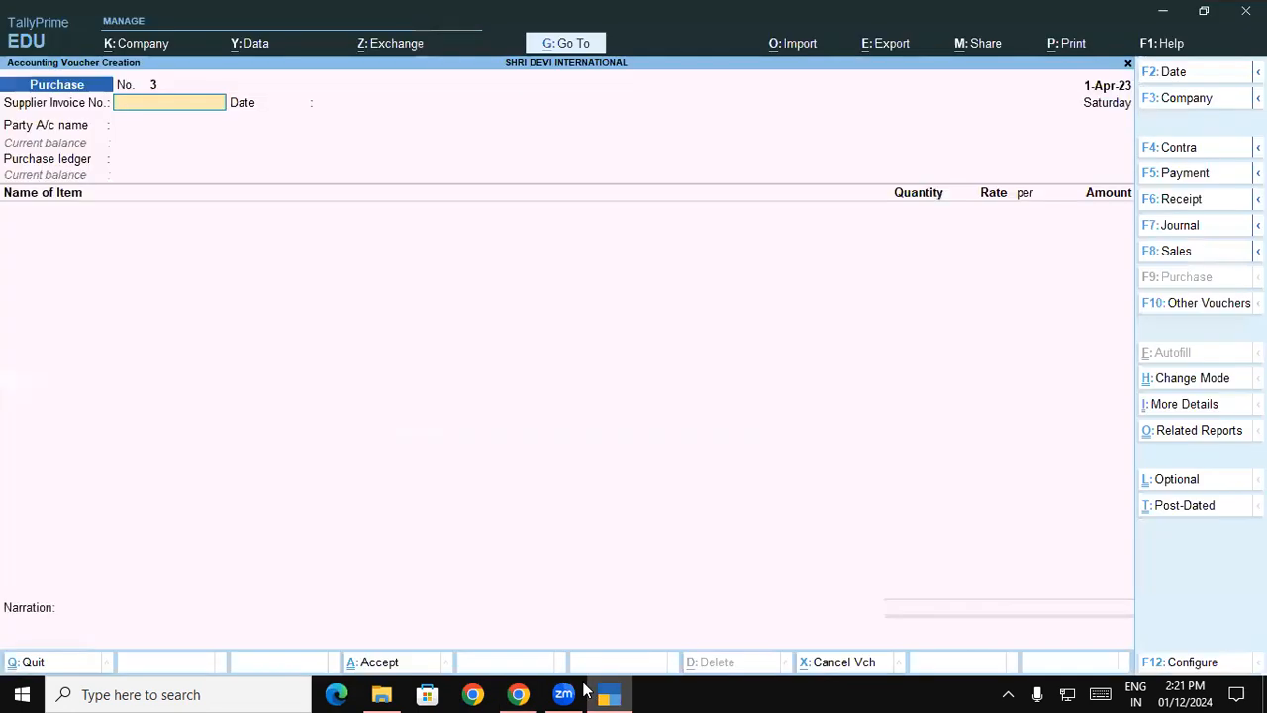
text(07)
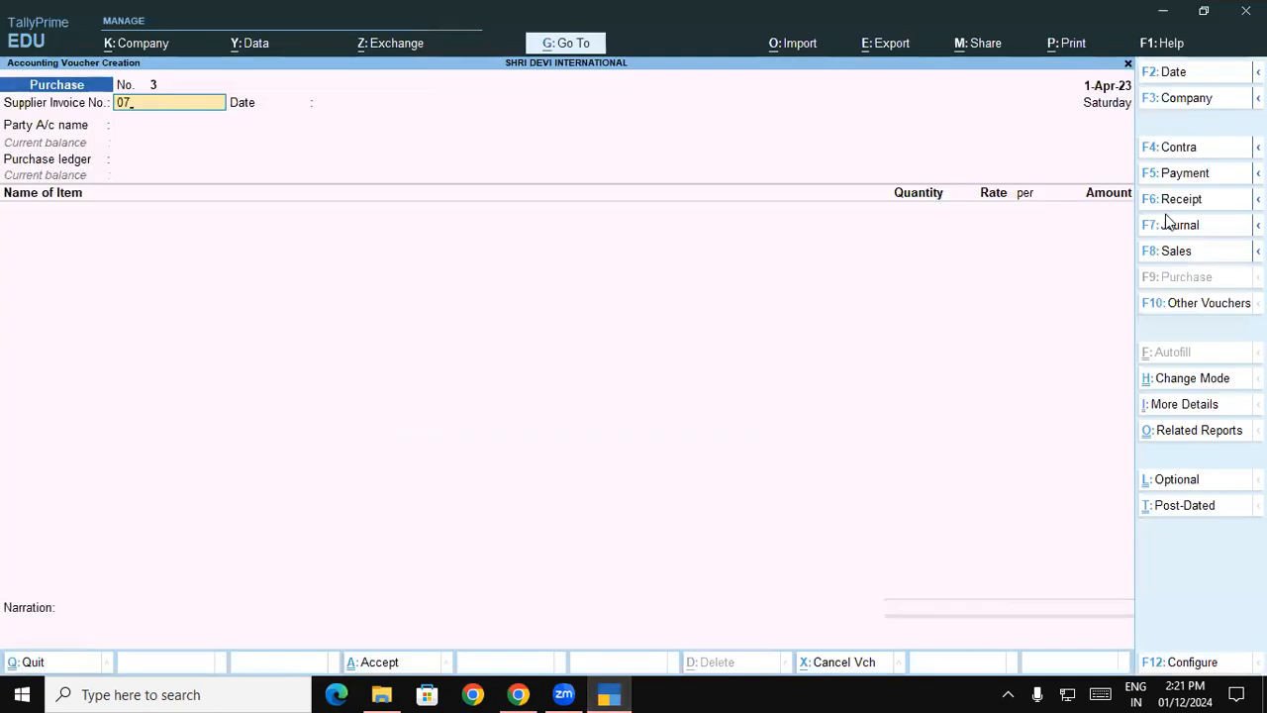
key(Return)
key(Return)
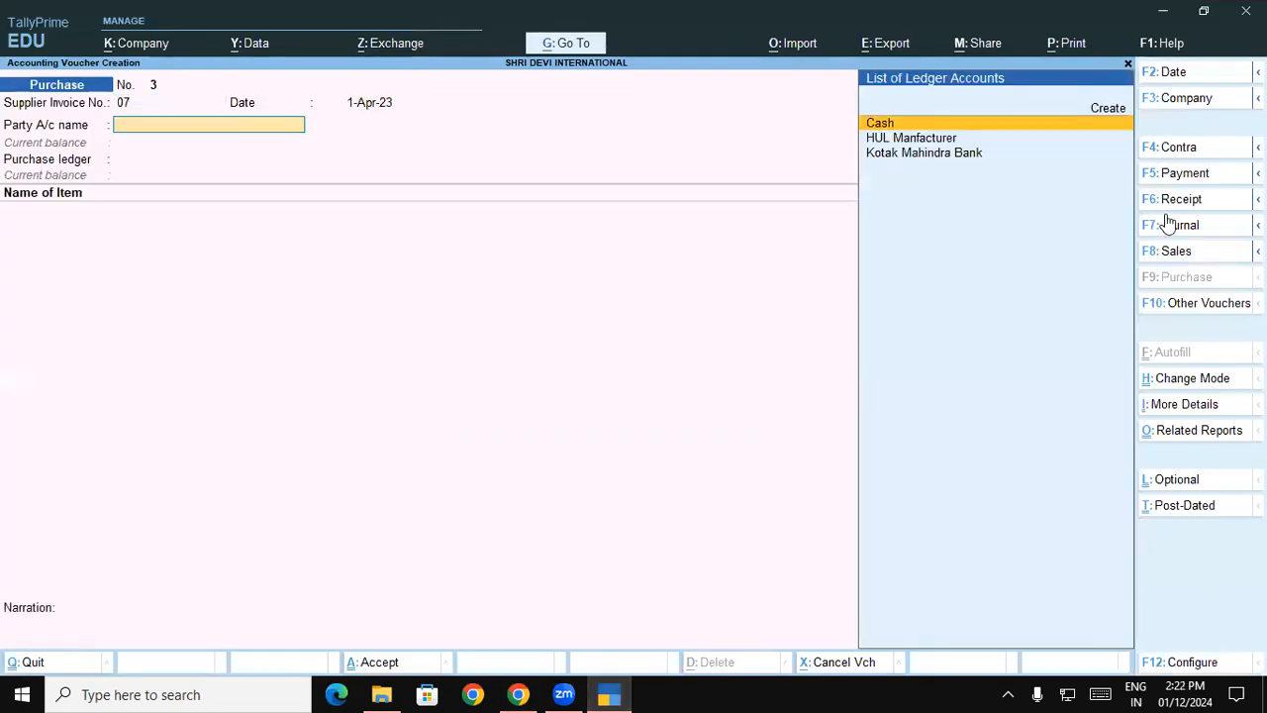
- Start a new ledger from the party account field and name it Kesari Traders
key(alt+c)
text(Kes)
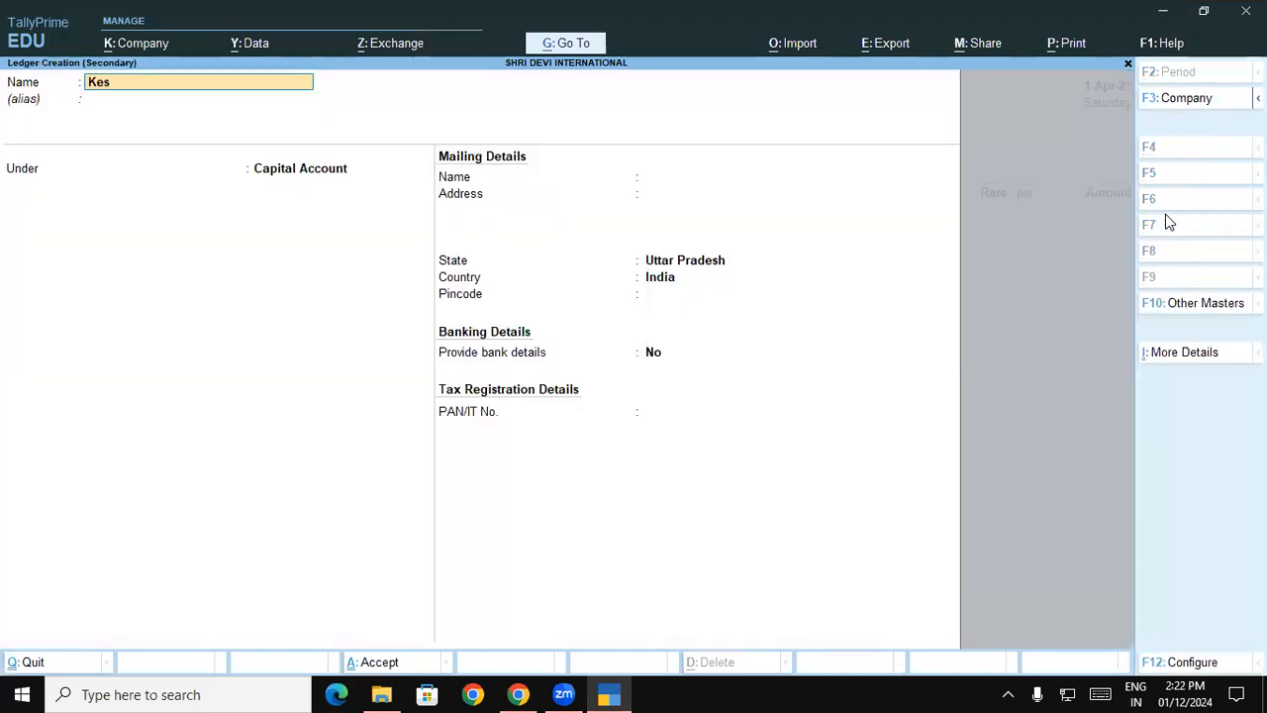
text(ari traders)
key(Return)
key(Return)
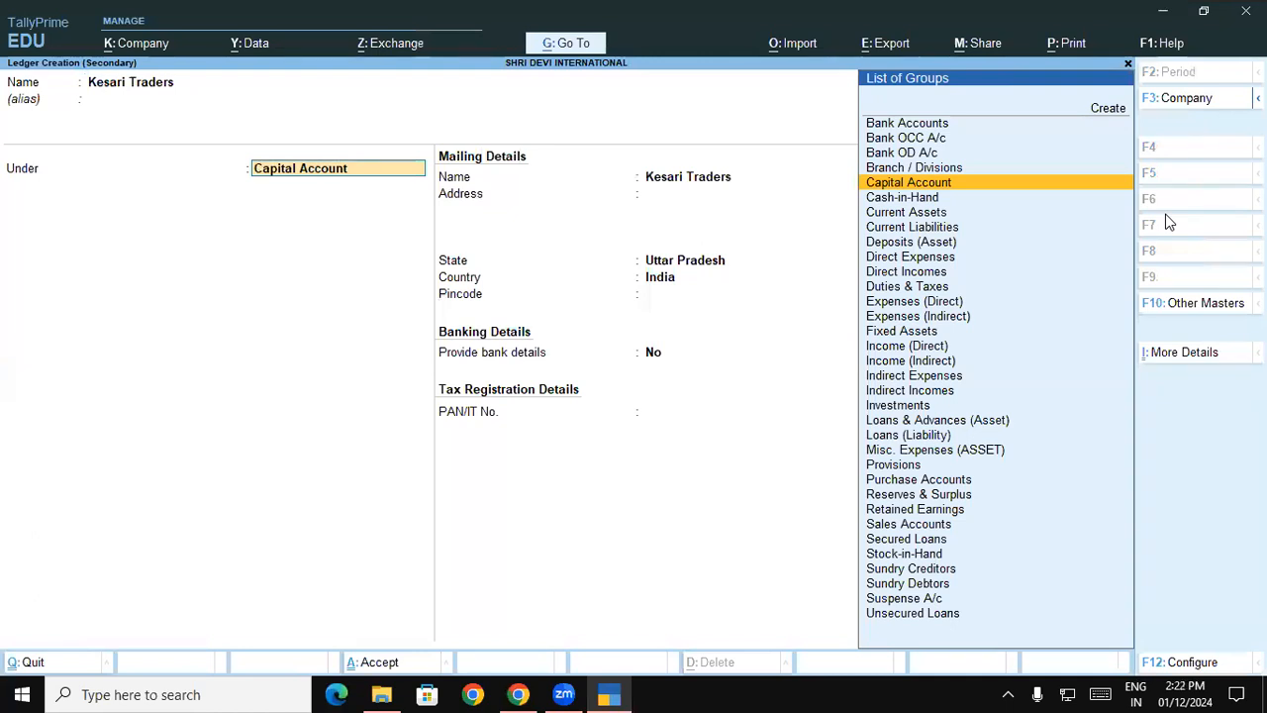
- Place the Kesari Traders ledger under Sundry Creditors with bill-by-bill balances maintained, and save it
text(S)
key(Down)
key(Down)
key(Down)
key(Return)
key(Return)
key(Return)
key(Return)
key(Return)
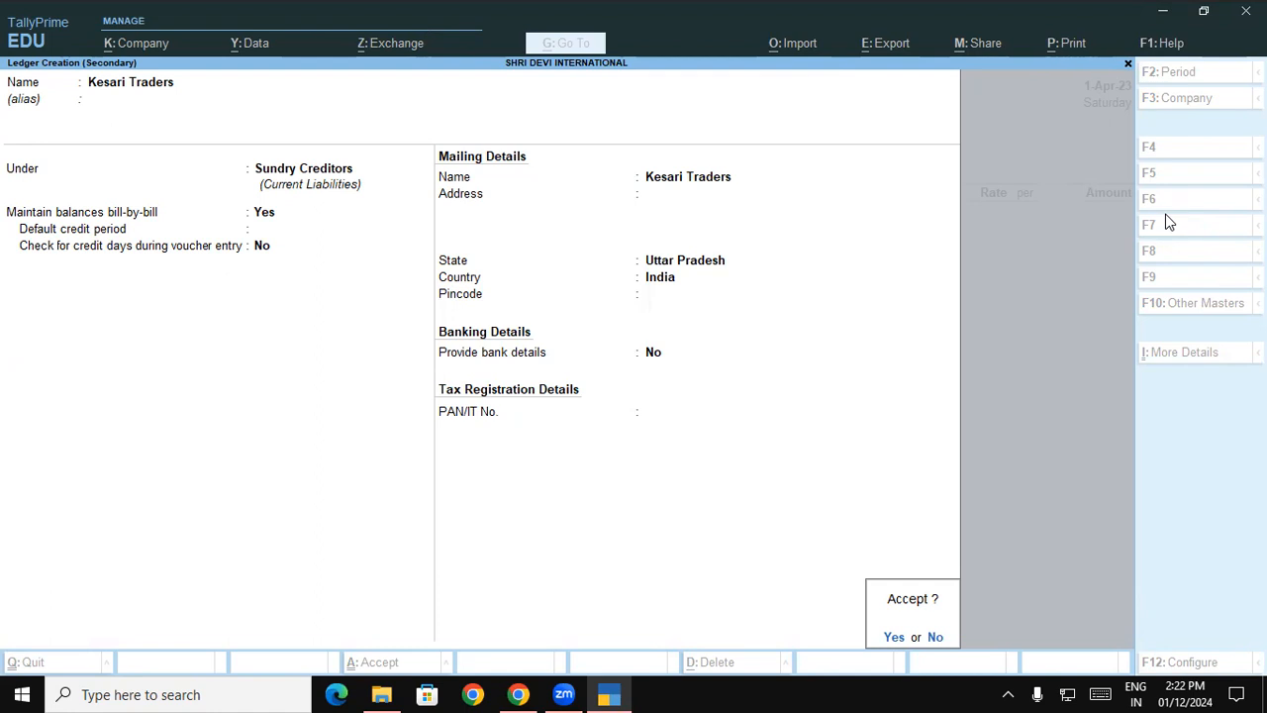
key(Return)
key(Return)
key(Return)
key(Return)
key(Return)
key(Return)
key(Return)
key(Return)
key(Return)
key(Return)
key(Return)
key(Return)
key(Return)
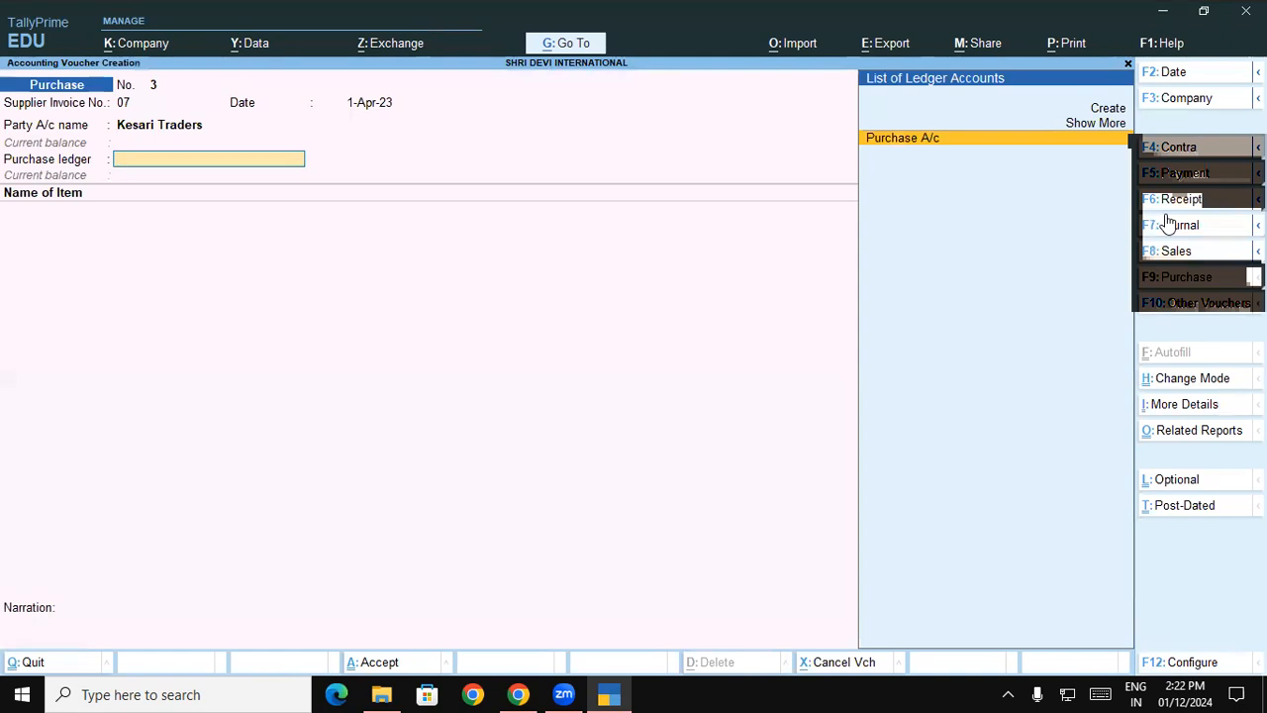
- Accept the party details with the receipt fields blank and choose Purchase A/c as the purchase ledger
key(Return)
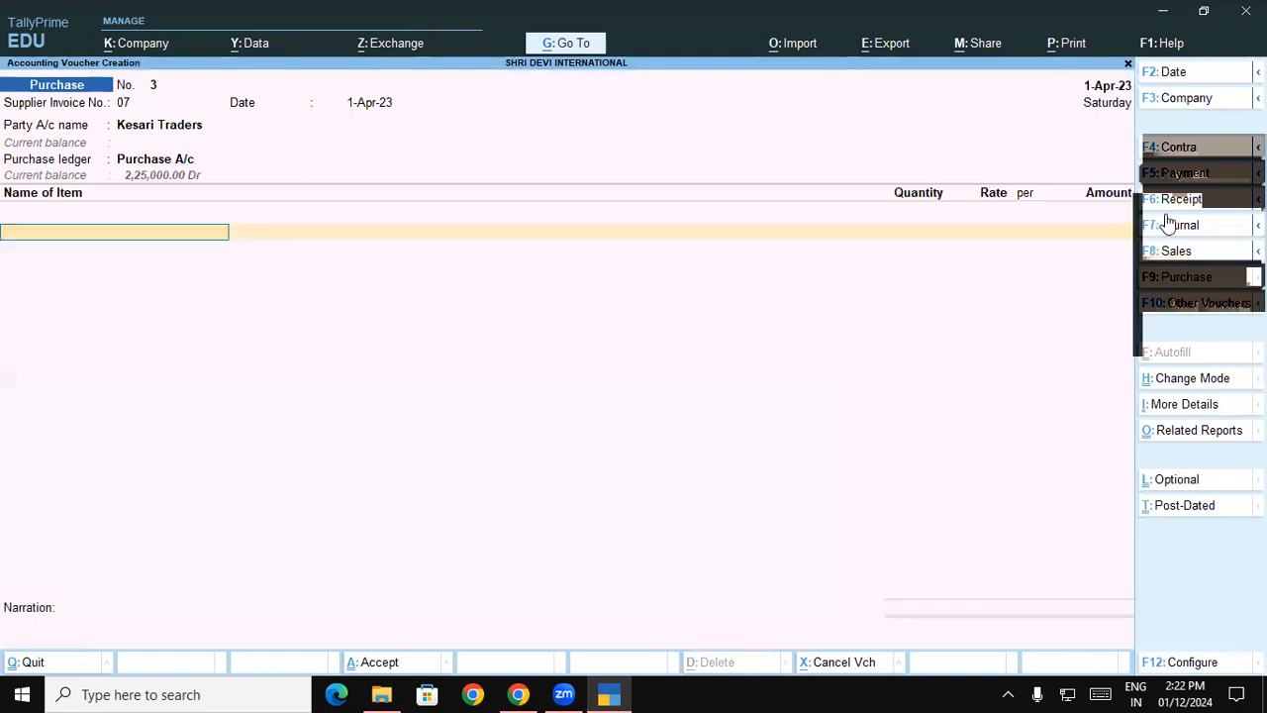
- Add Ariel Matic Front Load Powder as the voucher item and allocate it to the GKP-UP godown
text(A)
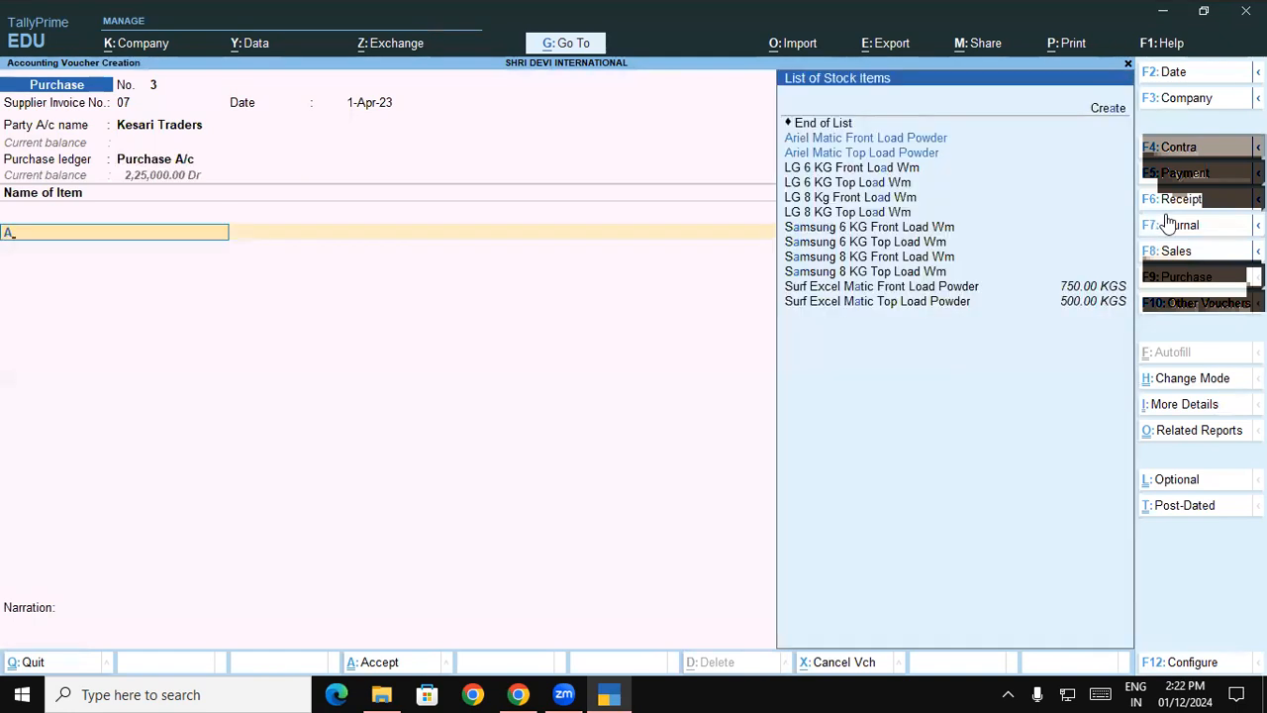
text(r)
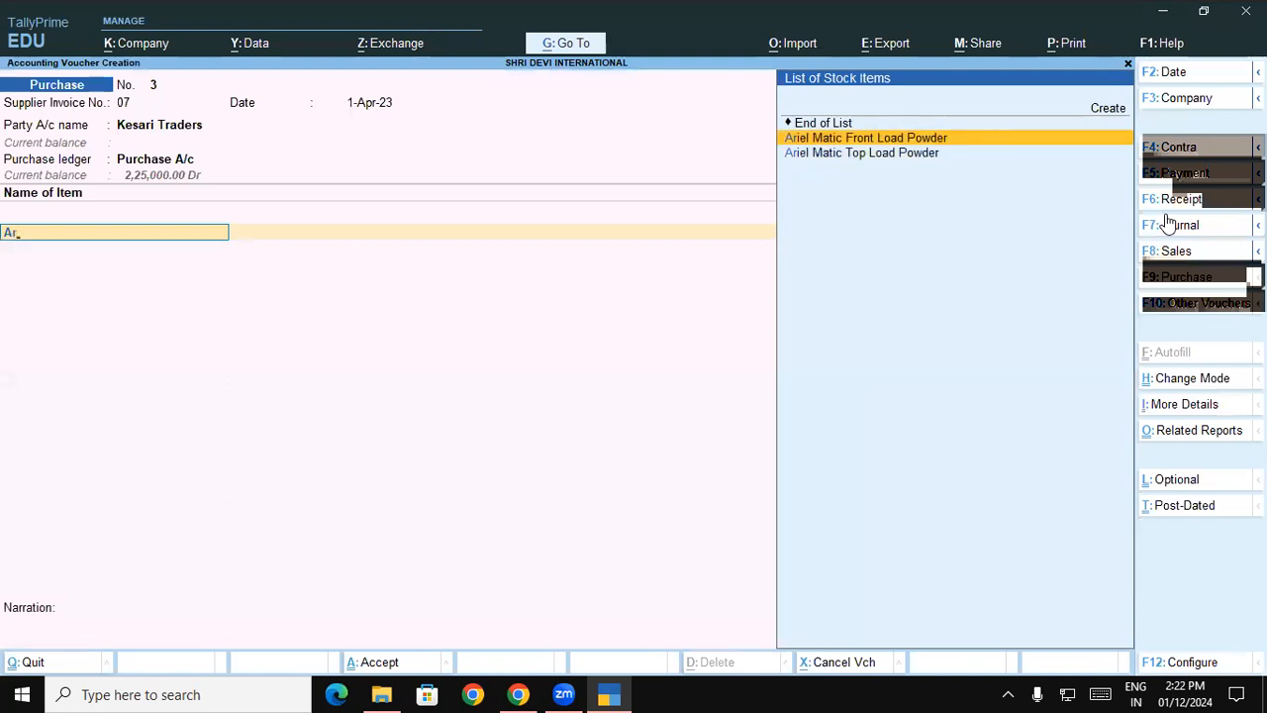
key(Return)
text(G)
key(Return)
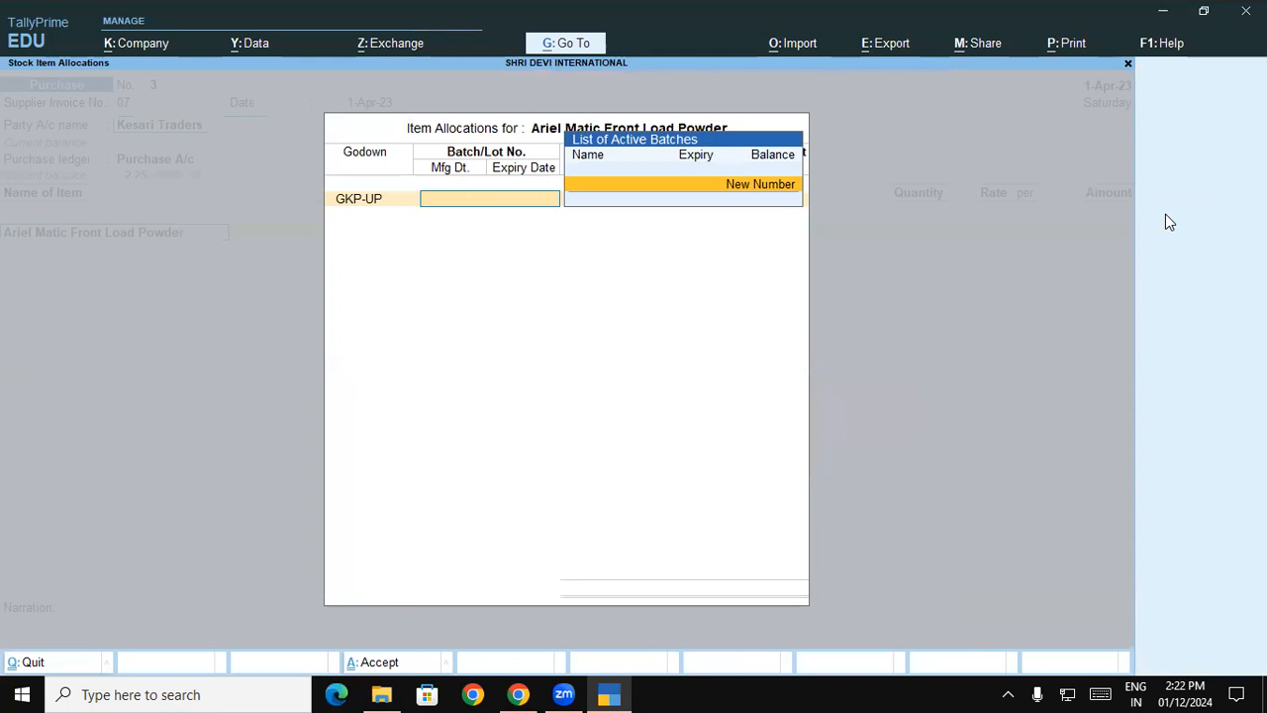
- Assign the new batch number Batch/007 to the Ariel Matic Front Load Powder allocation
key(Return)
text(B)
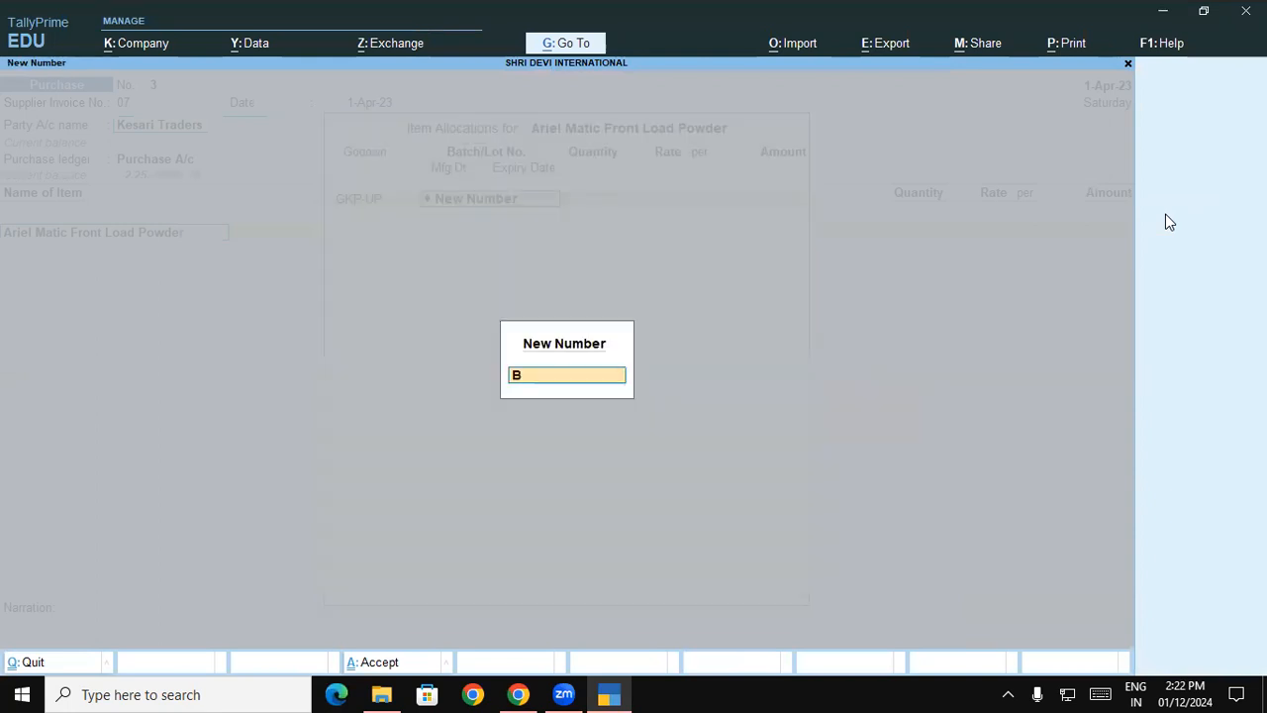
text(A)
key(BackSpace)
text(atch/007)
key(Return)
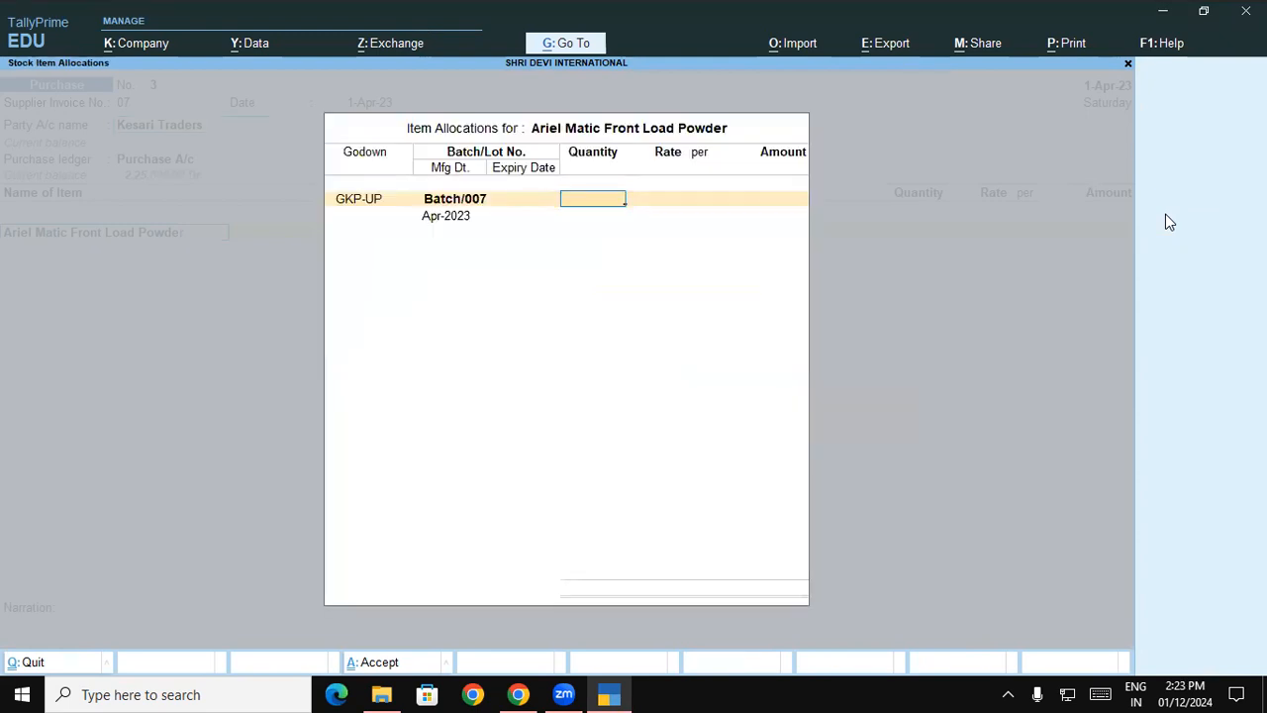
- Enter 200 KGS at a rate of 210 for Batch/007 of the Ariel Matic Front Load Powder
text(200)
key(Return)
text(210)
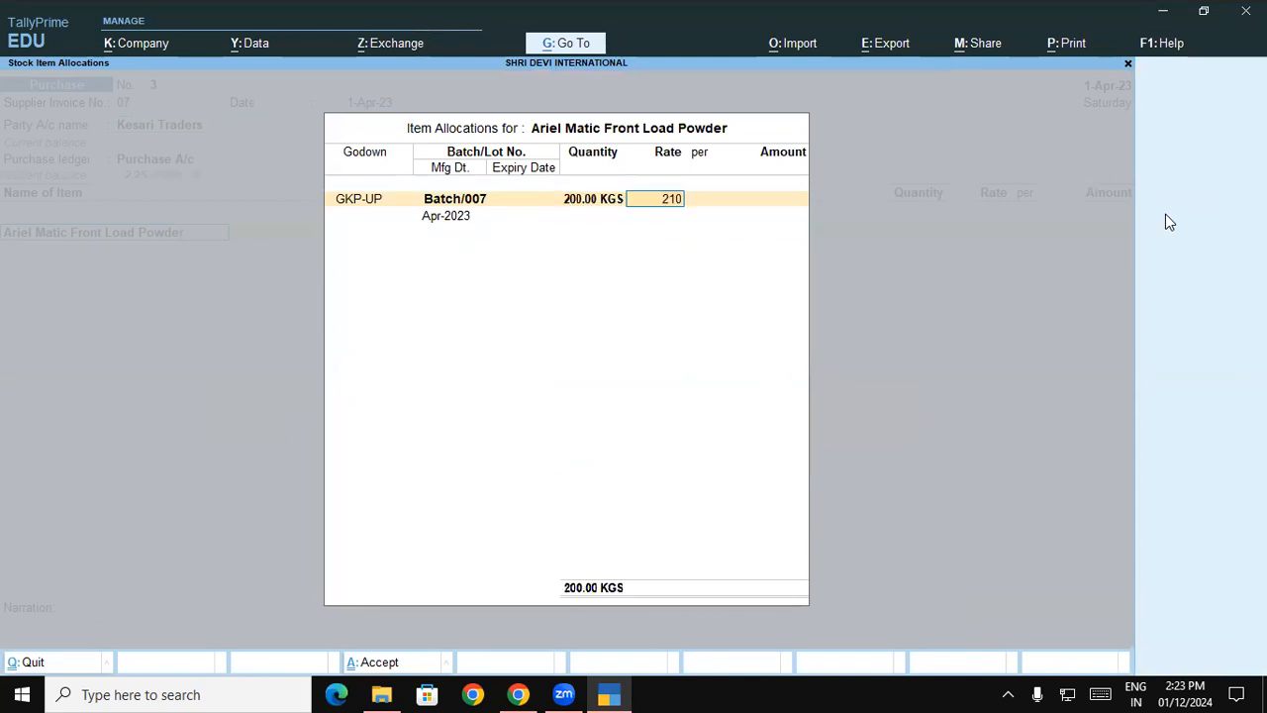
key(Return)
- Set Batch/007's manufacturing date to 1-4-23 and its expiry to 1-Oct-23, and close the item allocation
key(Return)
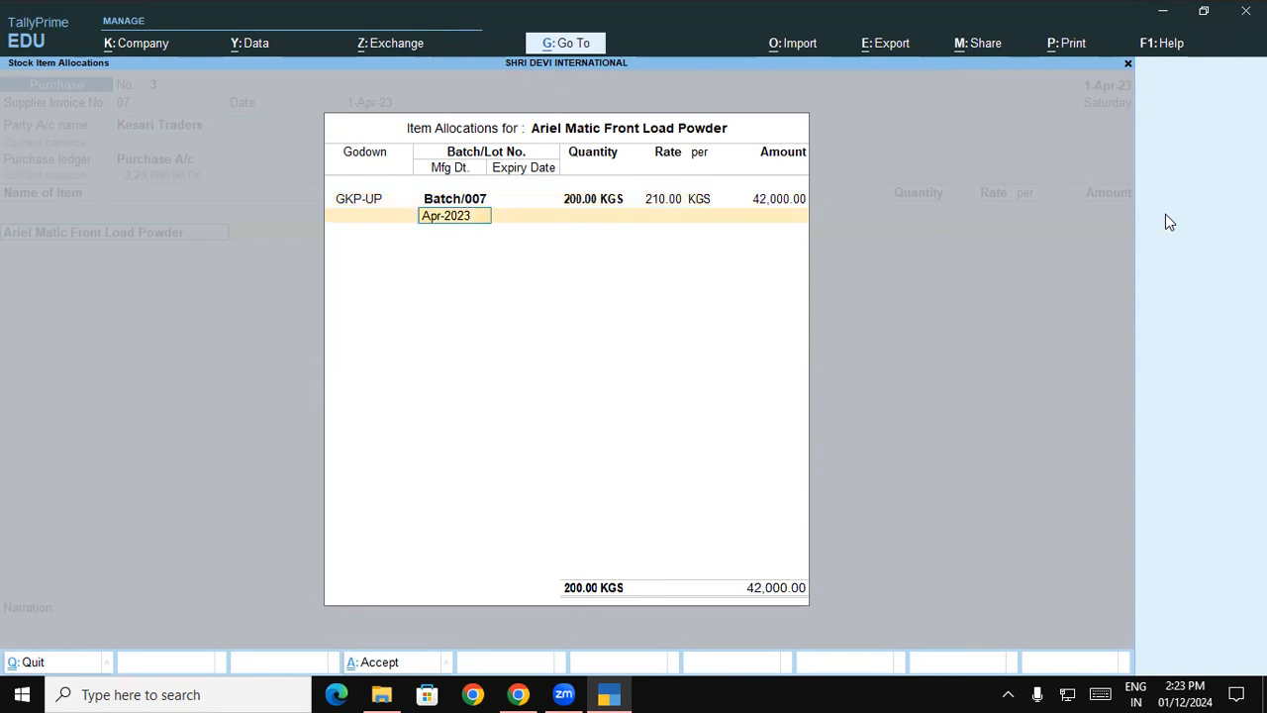
key(Return)
key(BackSpace)
text(1-4-23)
key(Return)
text(1-10)
key(Return)
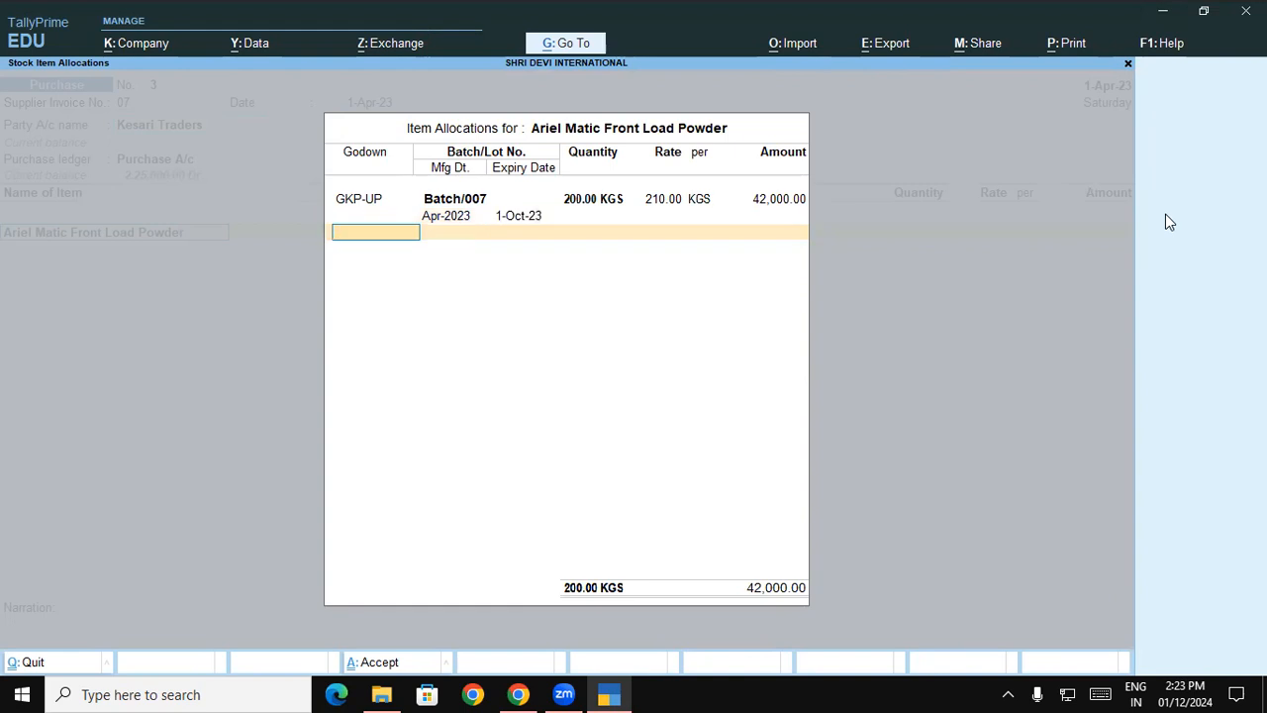
key(Return)
key(Return)
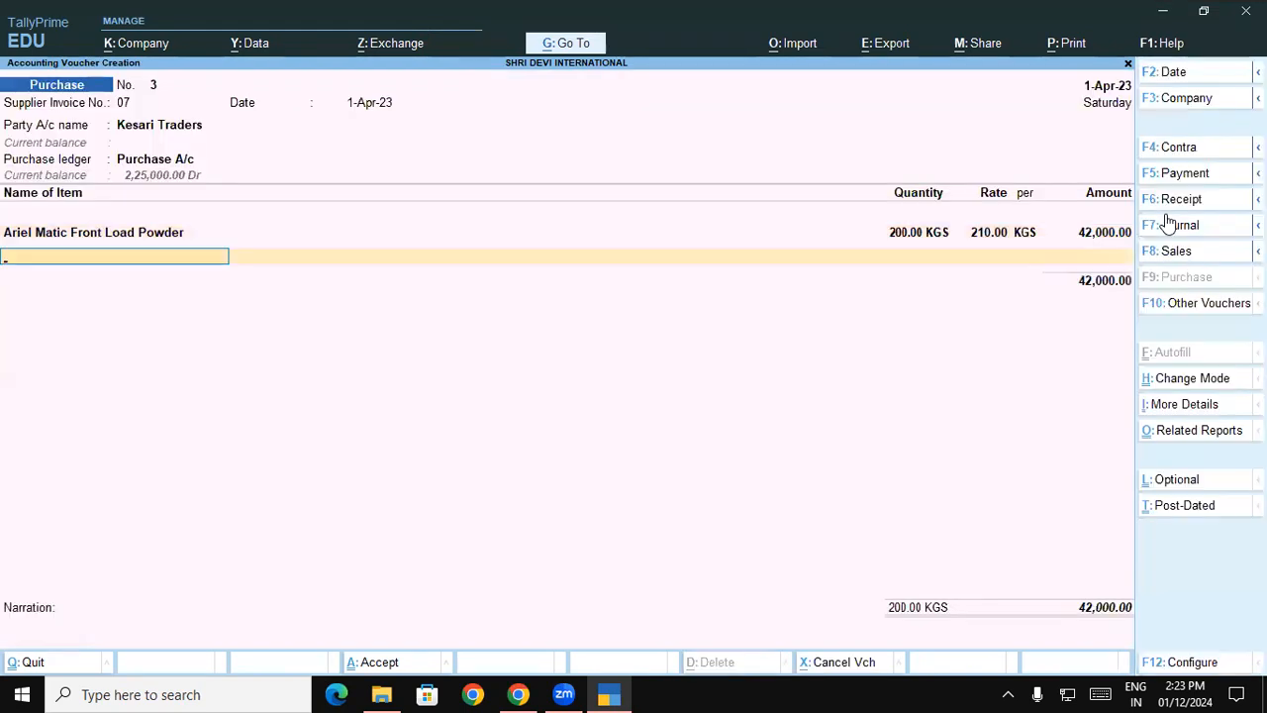
key(Return)
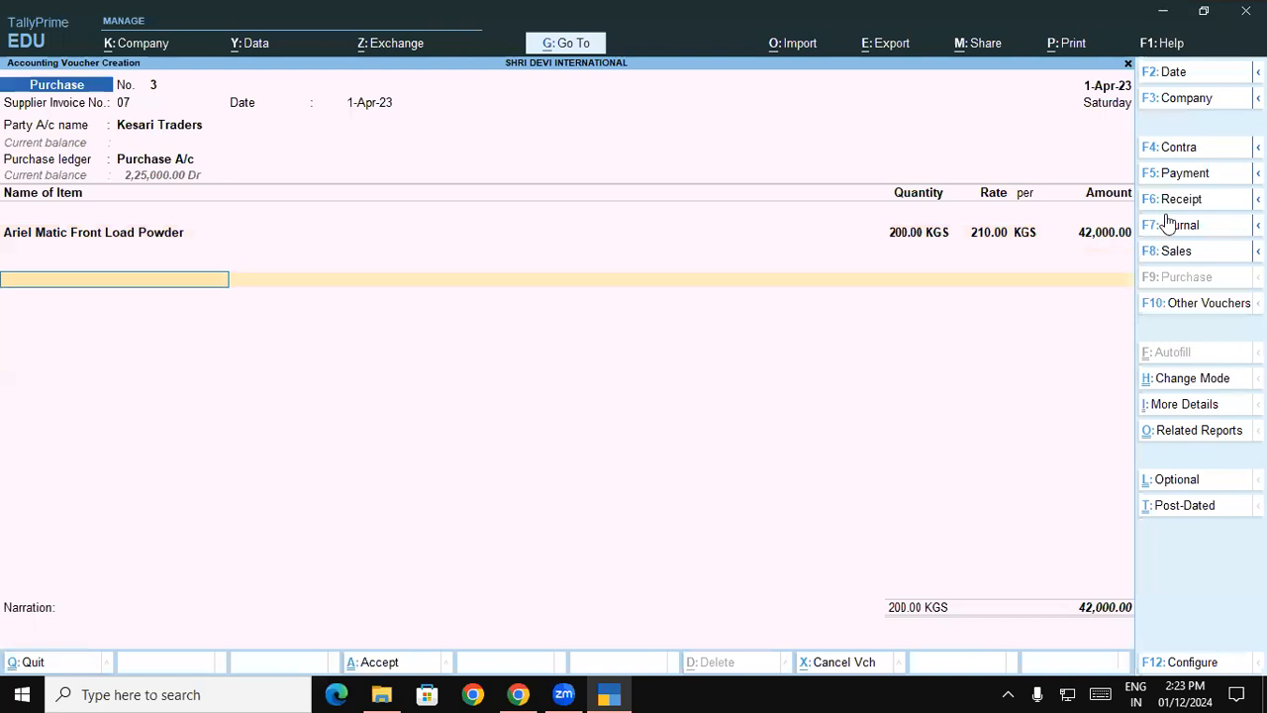
key(BackSpace)
key(Return)
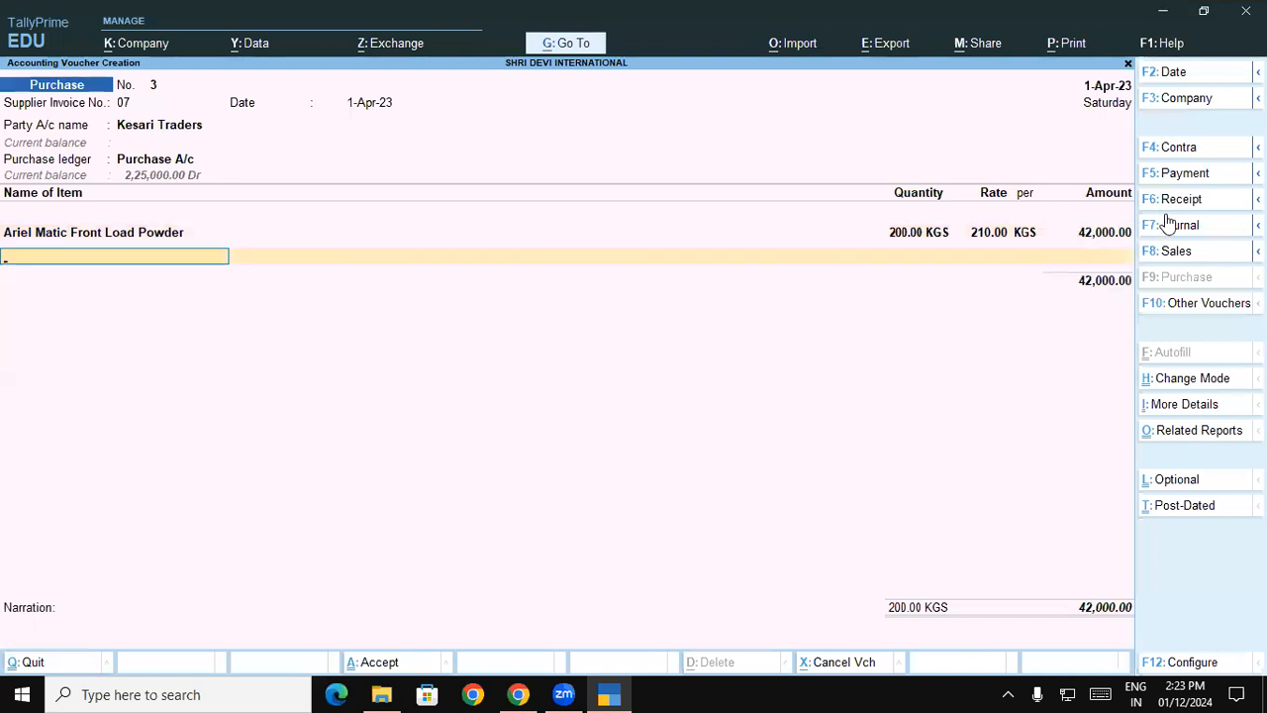
- Add Ariel Matic Top Load Powder as the second item, allocated to godown GKP-UP under the new batch number Batch/008
text(Ar)
key(Down)
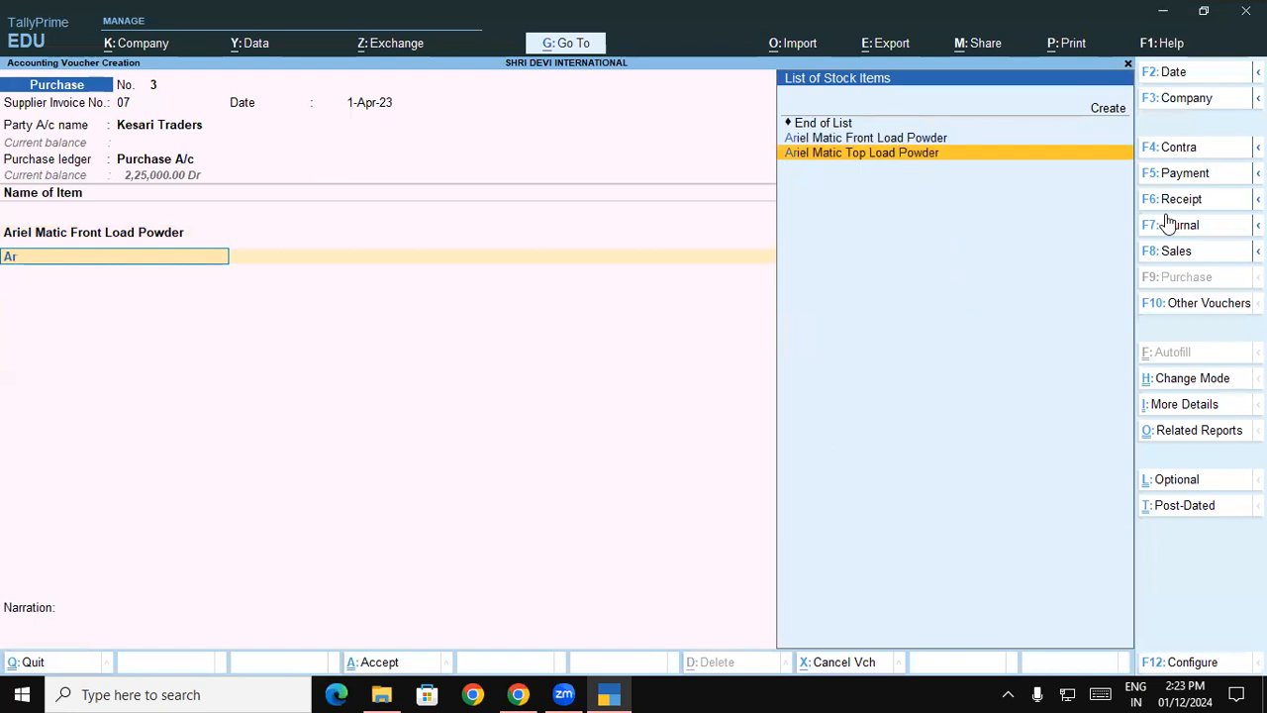
key(Return)
text(G)
key(Return)
key(Return)
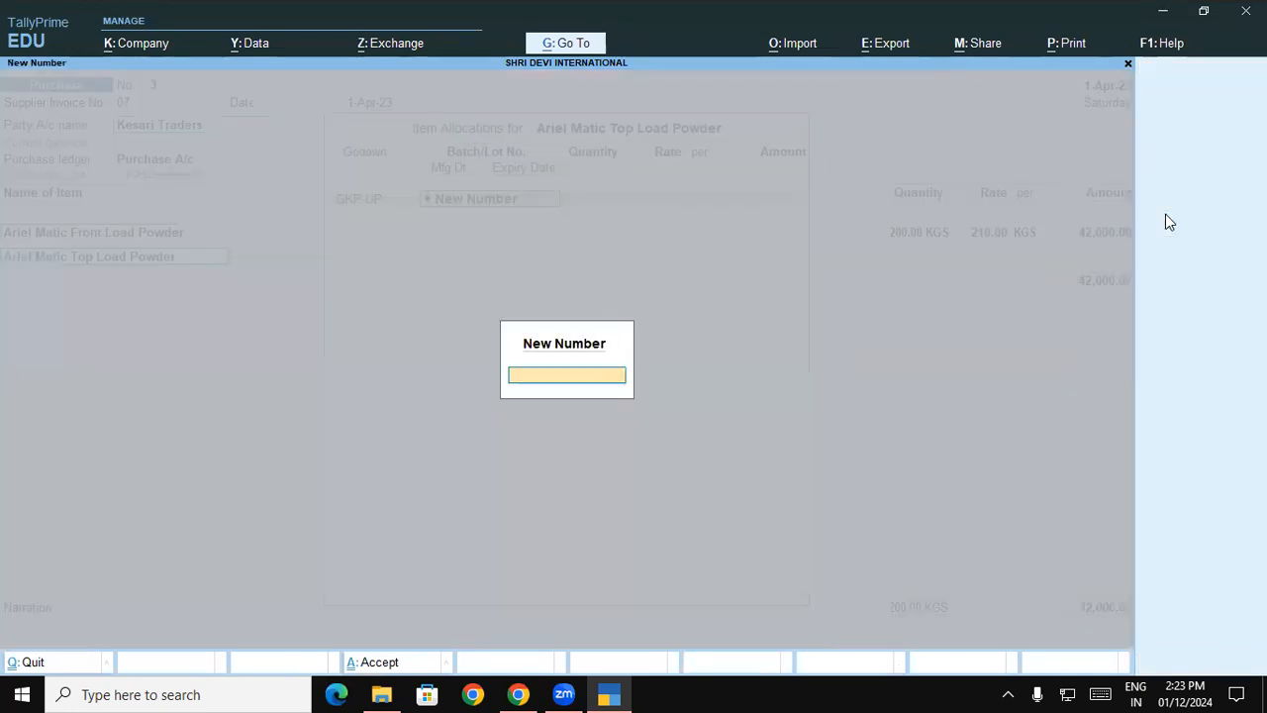
text(Batch/008)
- Enter 600 KGS at a rate of 160 for Batch/008 of the Ariel Matic Top Load Powder
key(Return)
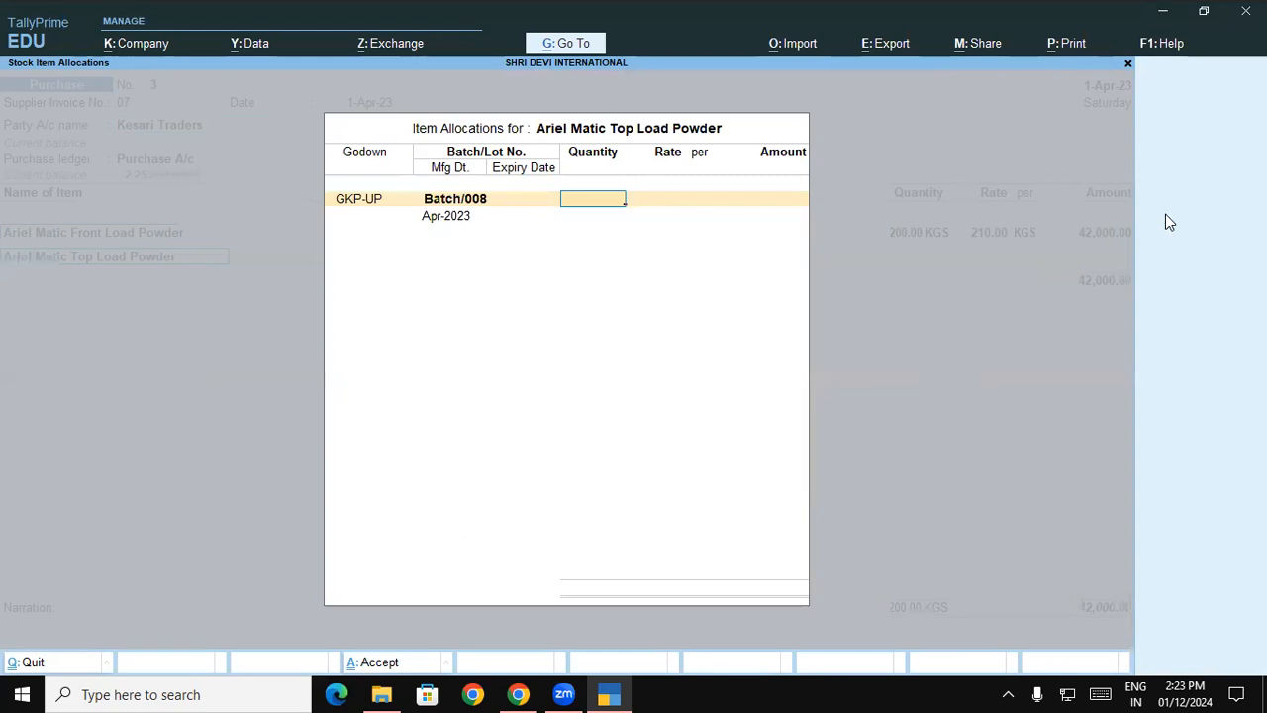
text(600)
key(Return)
text(160)
- Set Batch/008's manufacturing date to 1-4-23 and its expiry to 1-10, and finish the item list
key(Return)
key(Return)
key(Return)
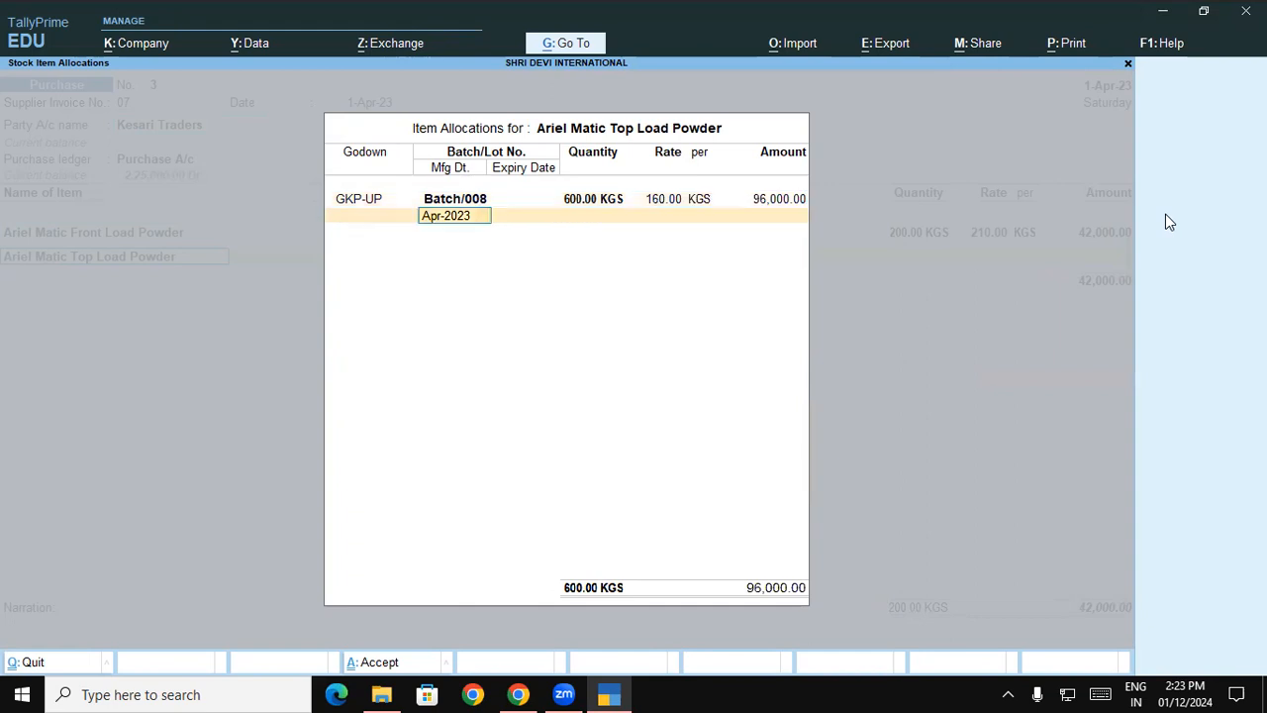
text(1-4-23)
key(Return)
text(1-1)
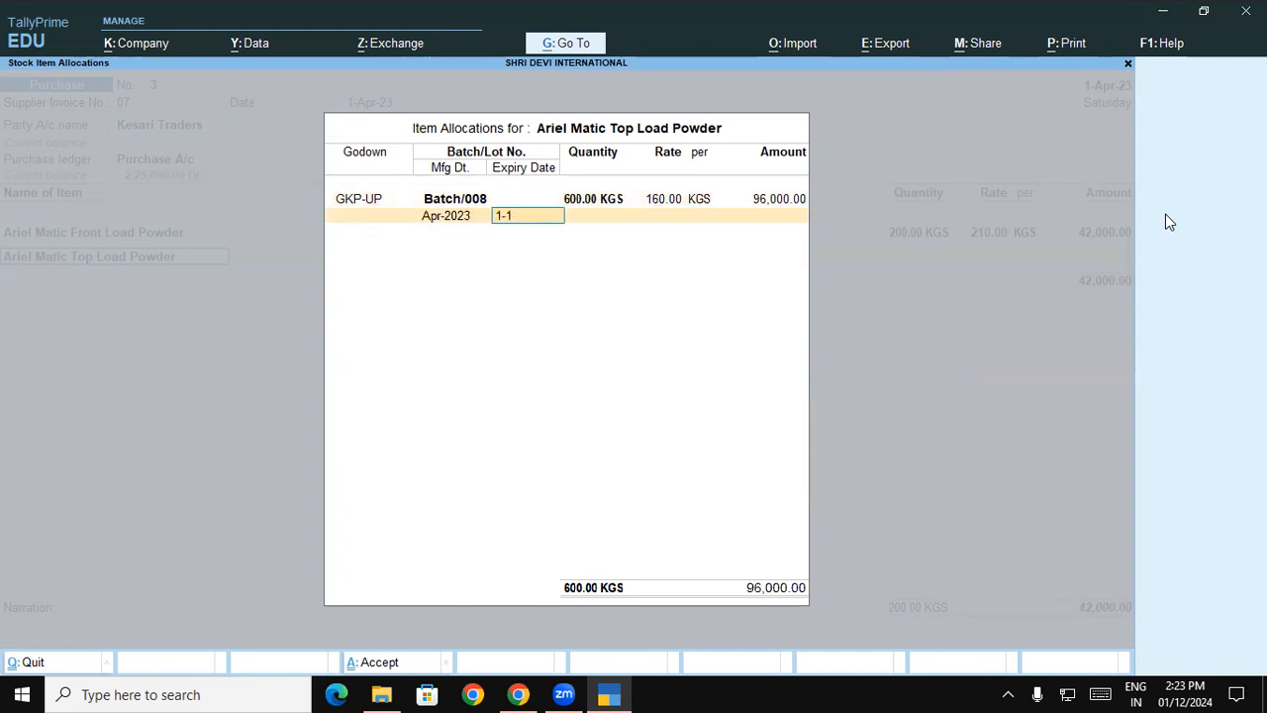
text(0)
key(Return)
- Accept the remaining voucher details with their defaults and save the Kesari Traders purchase voucher
key(Return)
key(Return)
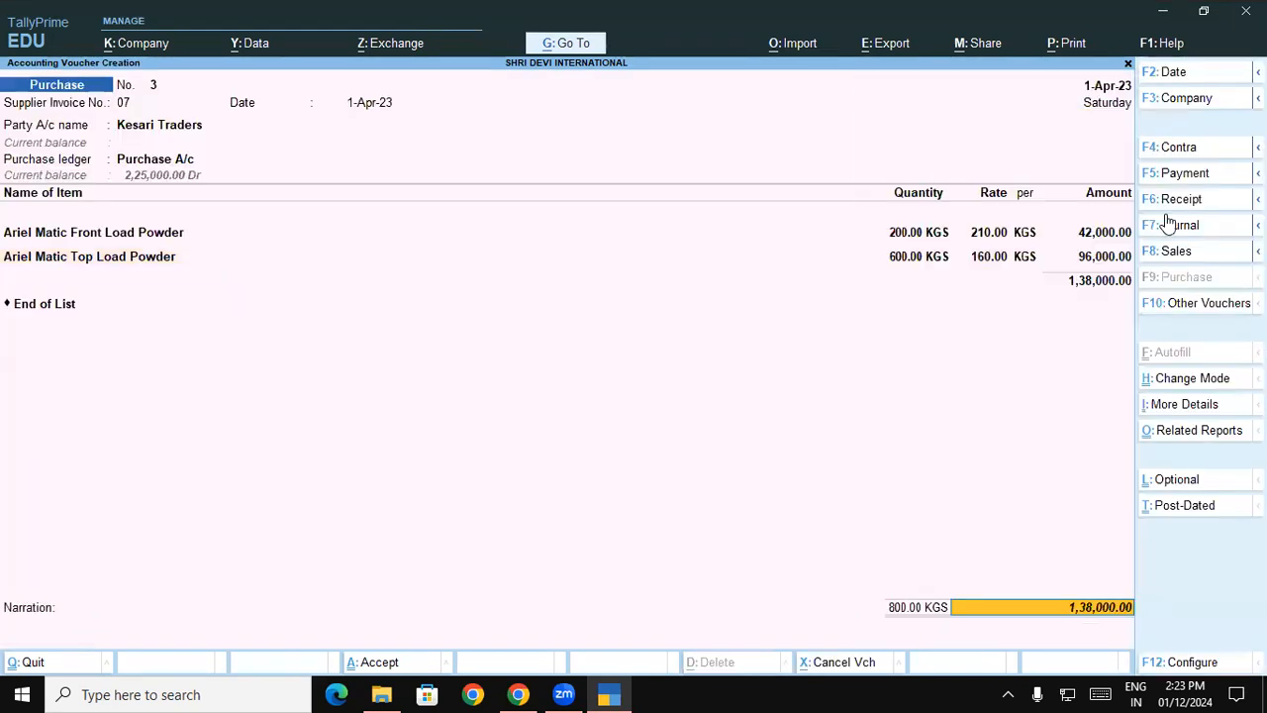
key(Return)
key(Return)
key(Return)
key(Return)
key(Return)
key(Return)
key(Return)
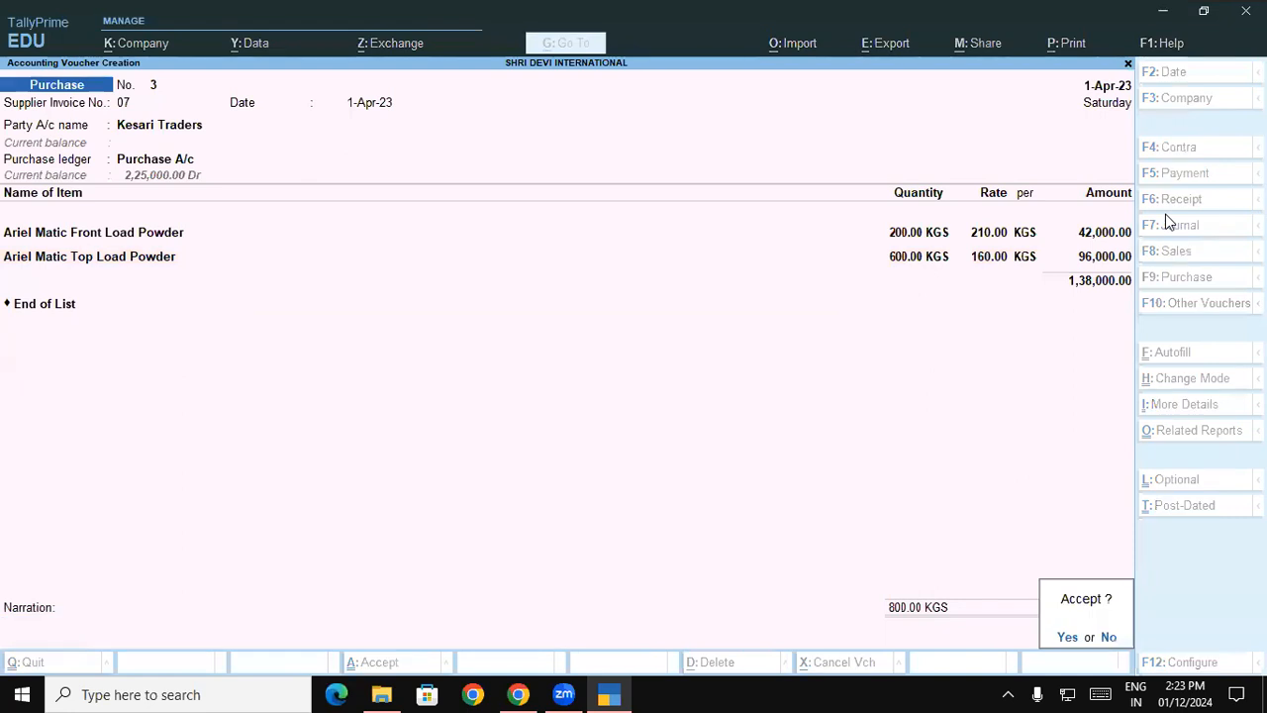
key(Return)
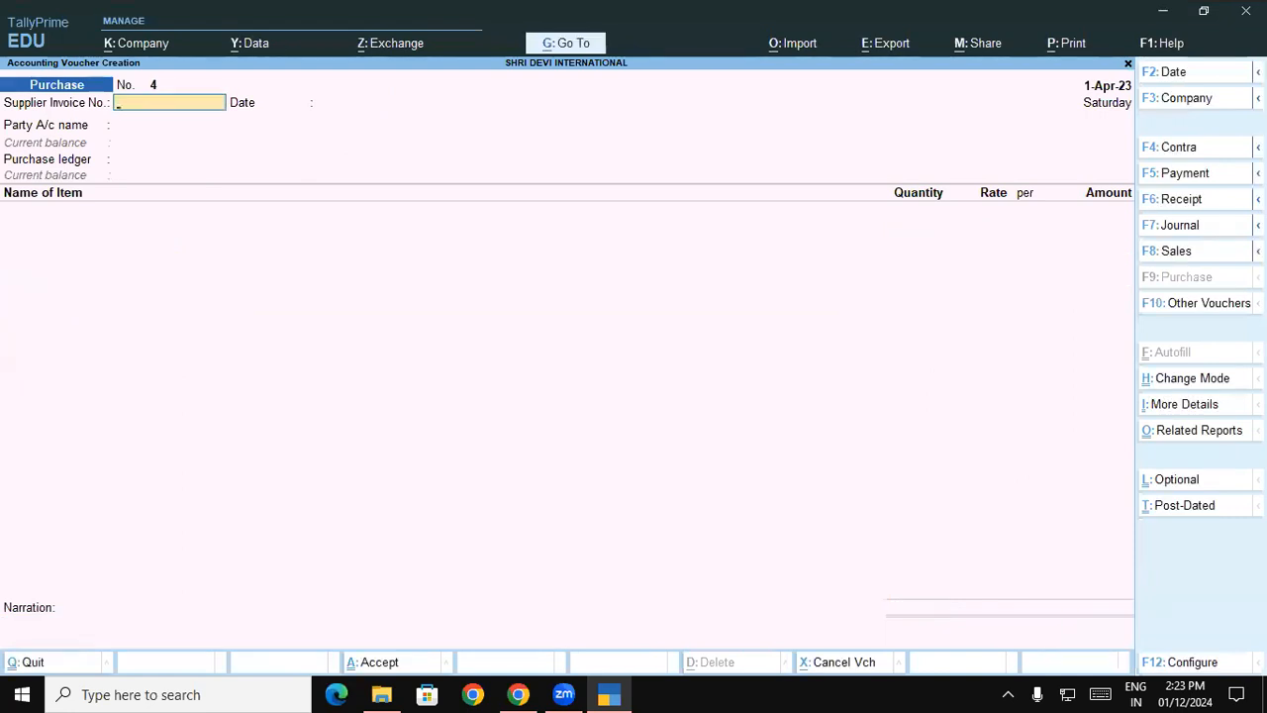
- Read the Batch Summary report instructions following the Kesari Trader exercise in the course document in Chrome, and return to TallyPrime
click(619, 691)
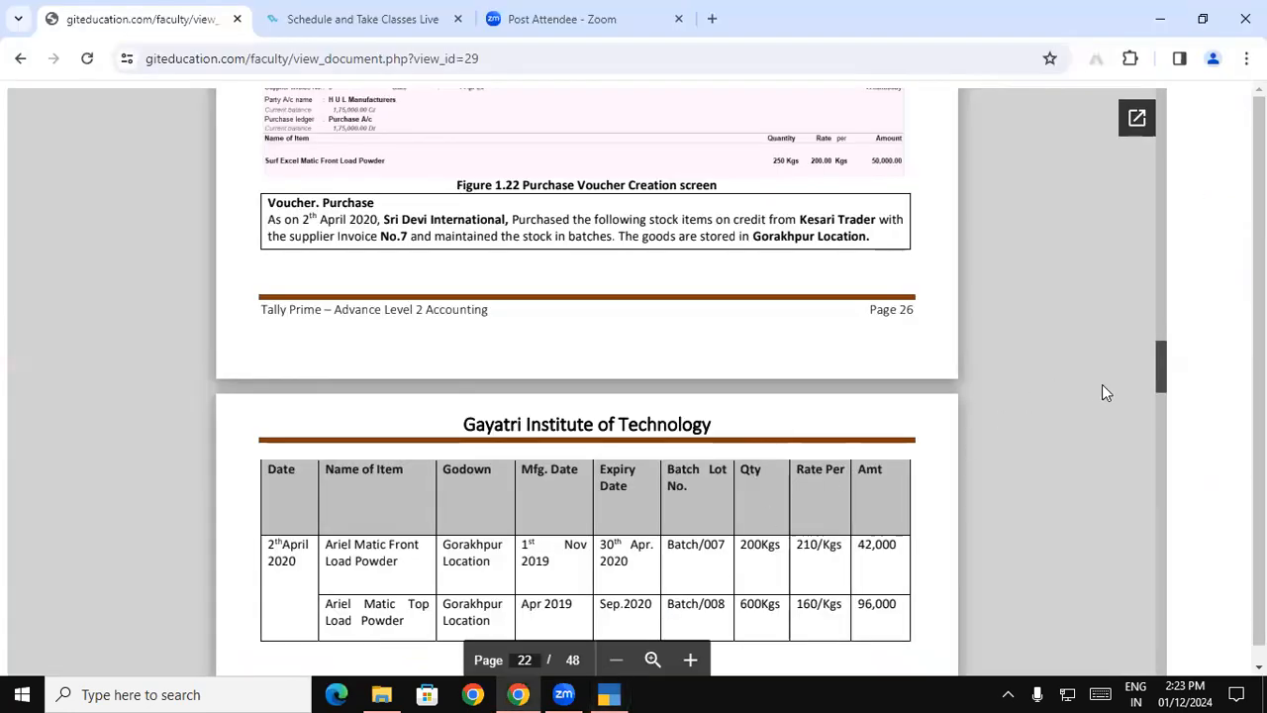
drag(1166, 377, 1167, 382)
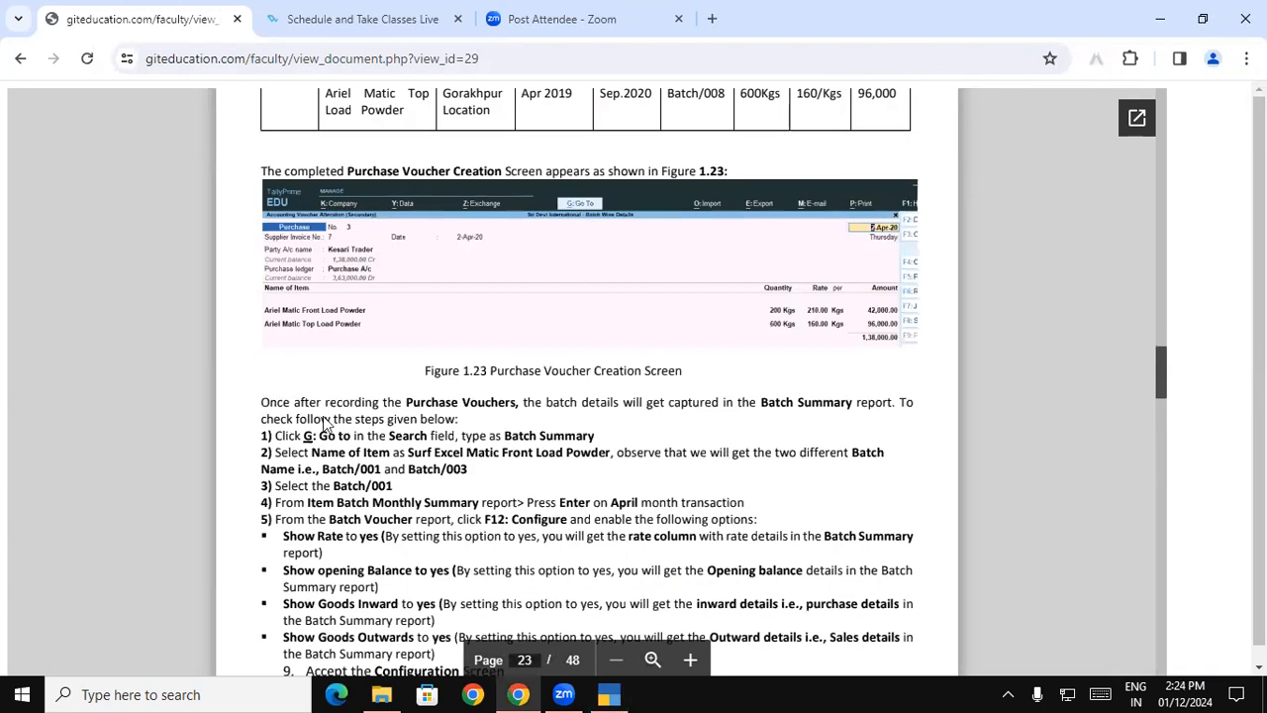
click(612, 693)
- Leave voucher entry and open the Batch Summary report for Surf Excel Matic Front Load Powder in detailed format
key(Escape)
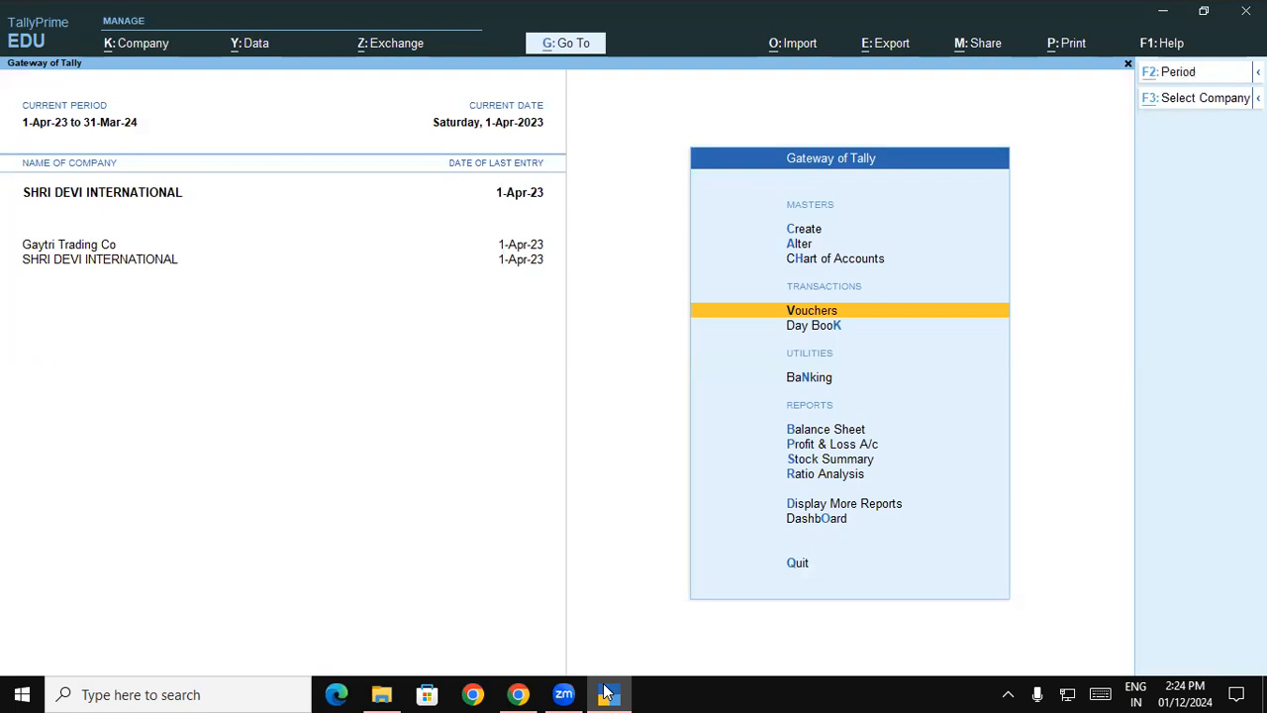
key(alt+g)
text(Batc)
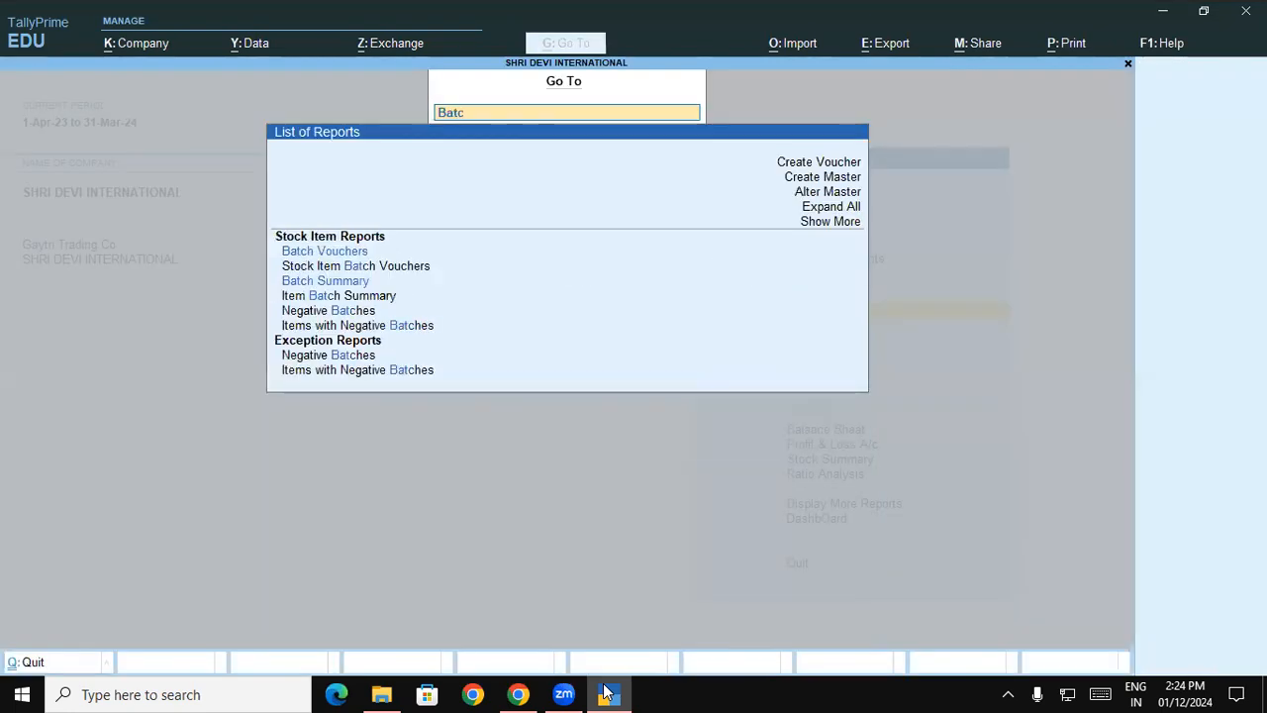
click(334, 282)
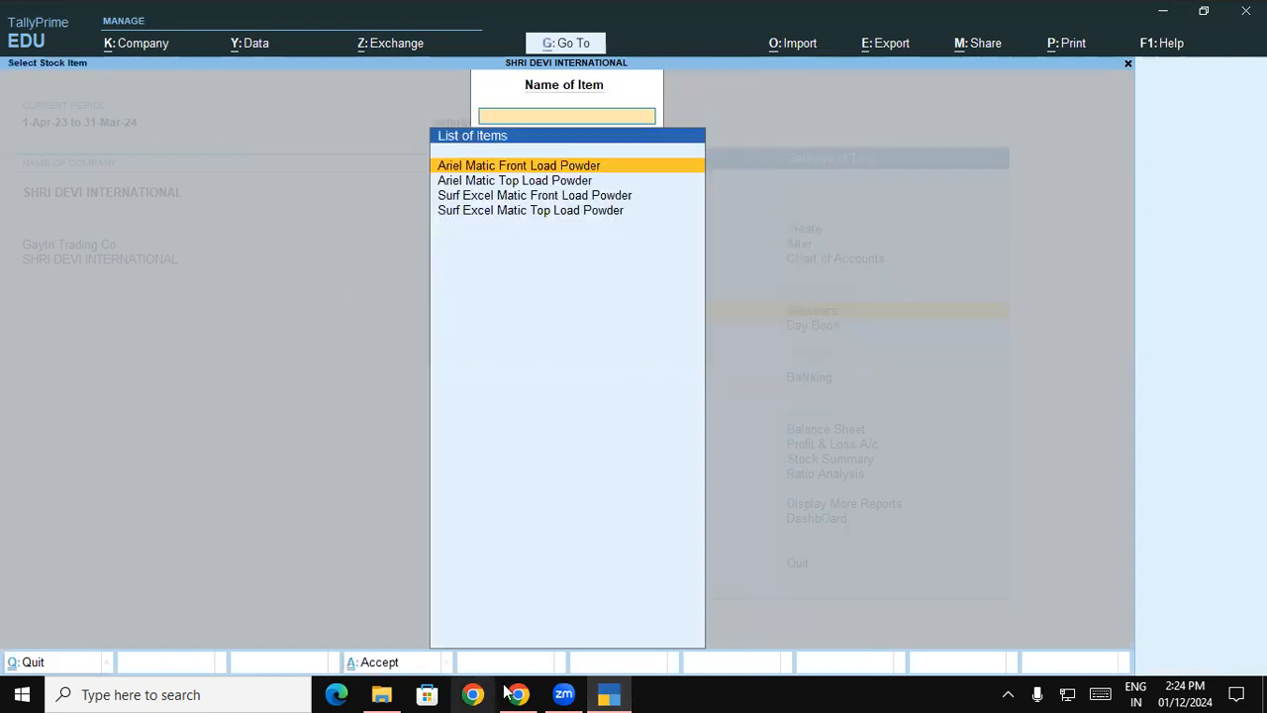
click(616, 693)
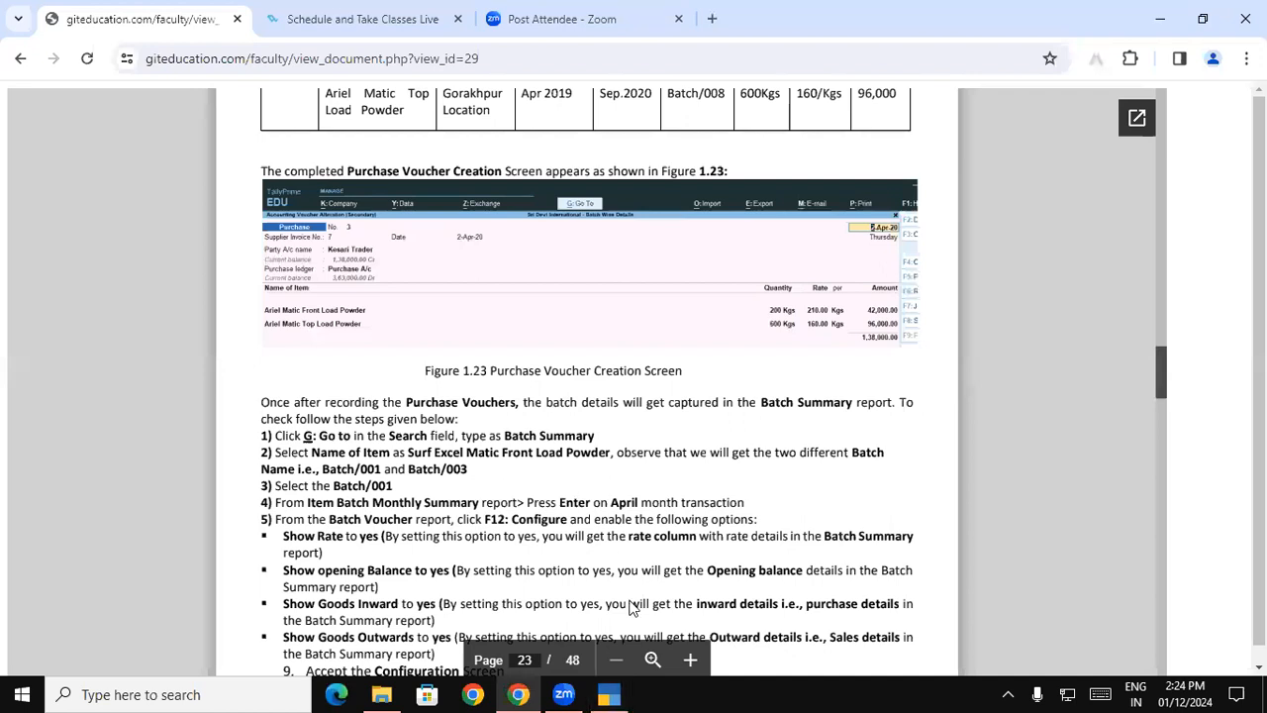
click(609, 693)
click(516, 198)
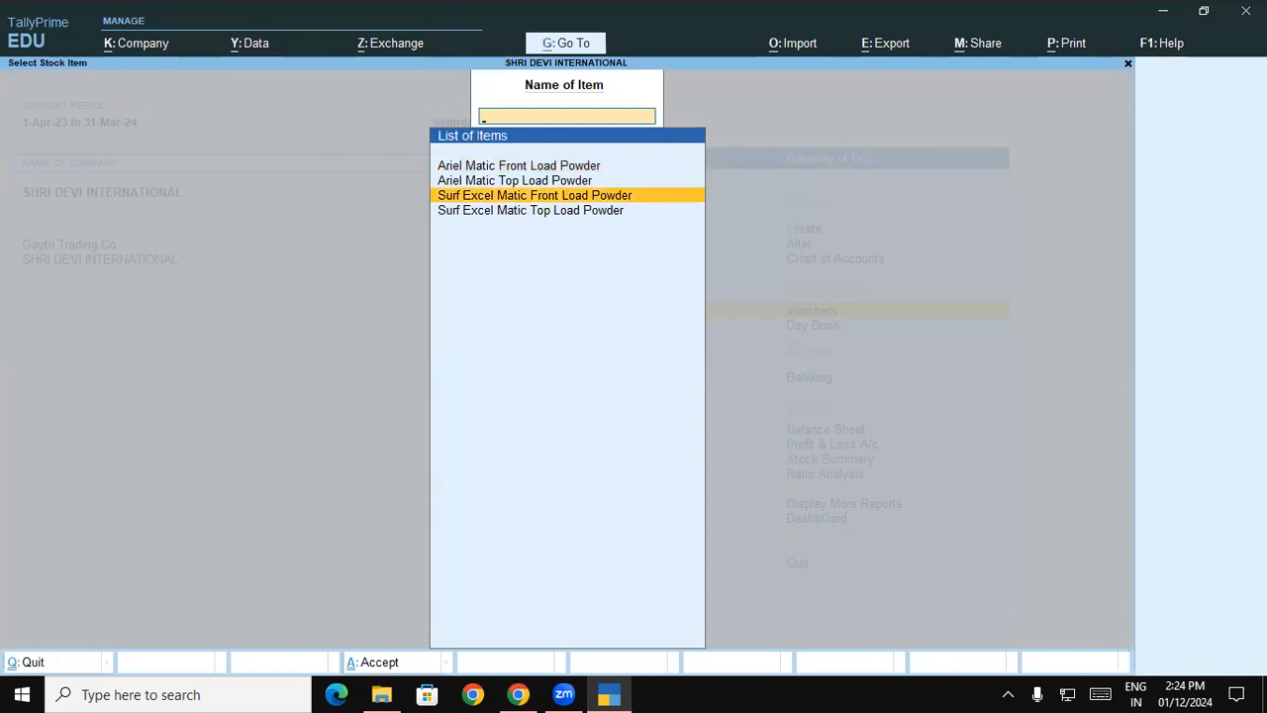
key(Return)
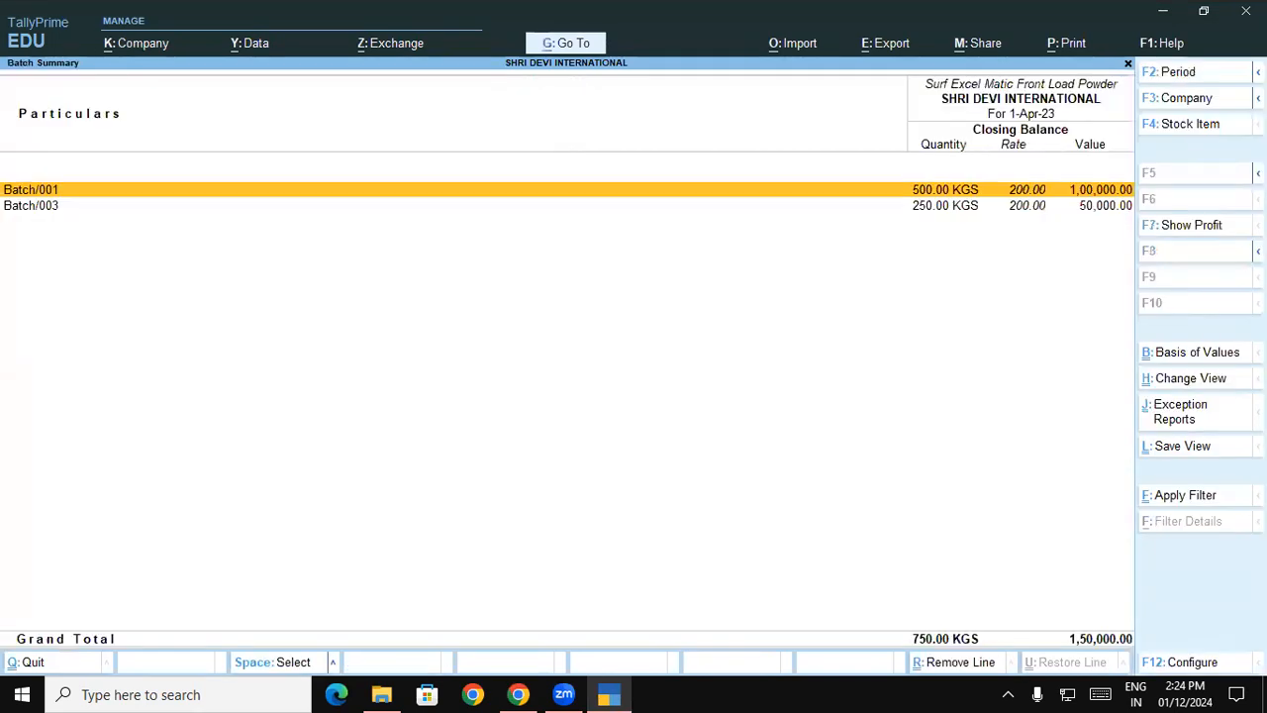
key(alt+F5)
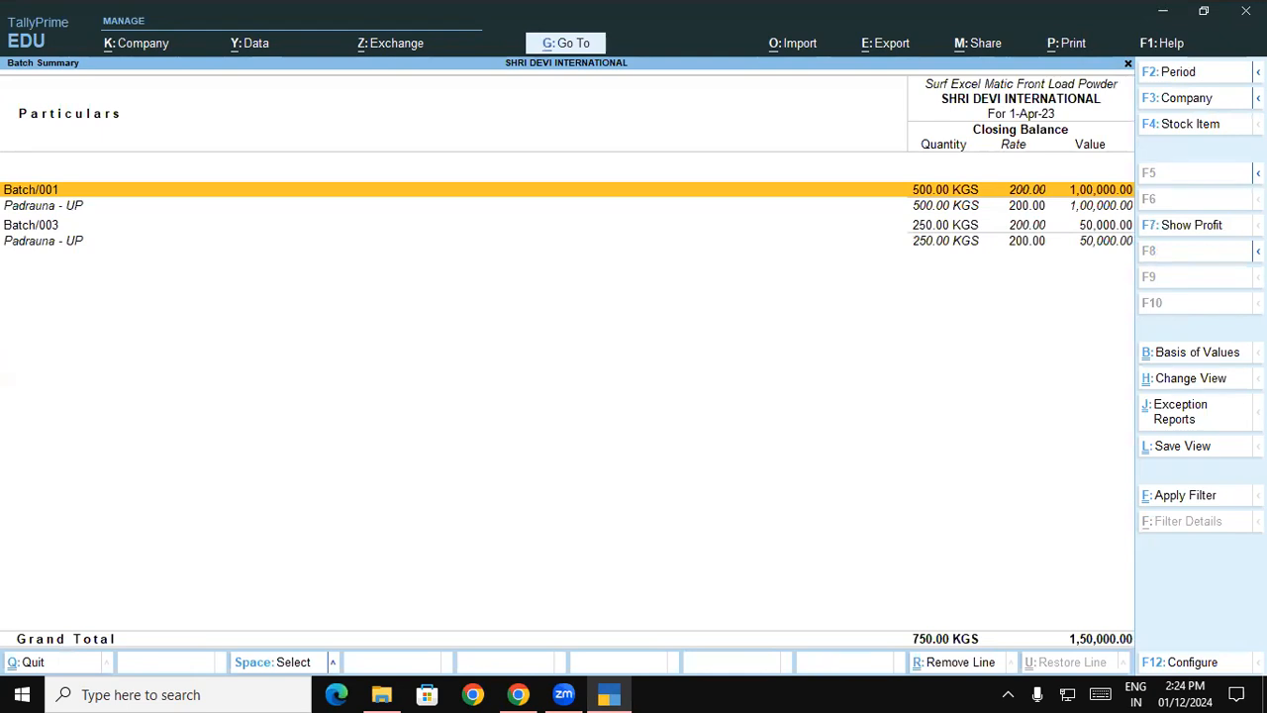
- Configure the Batch Summary report to show the opening balance, goods inwards and goods outwards
key(F12)
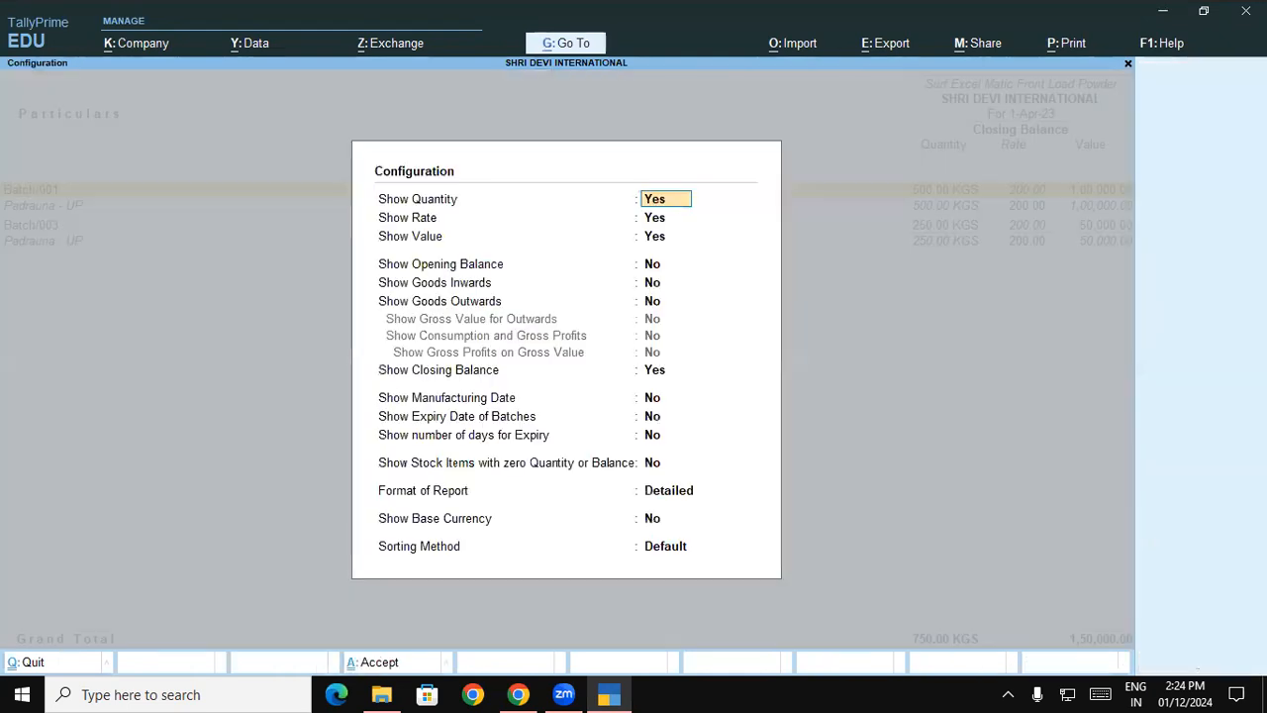
key(Return)
key(Return)
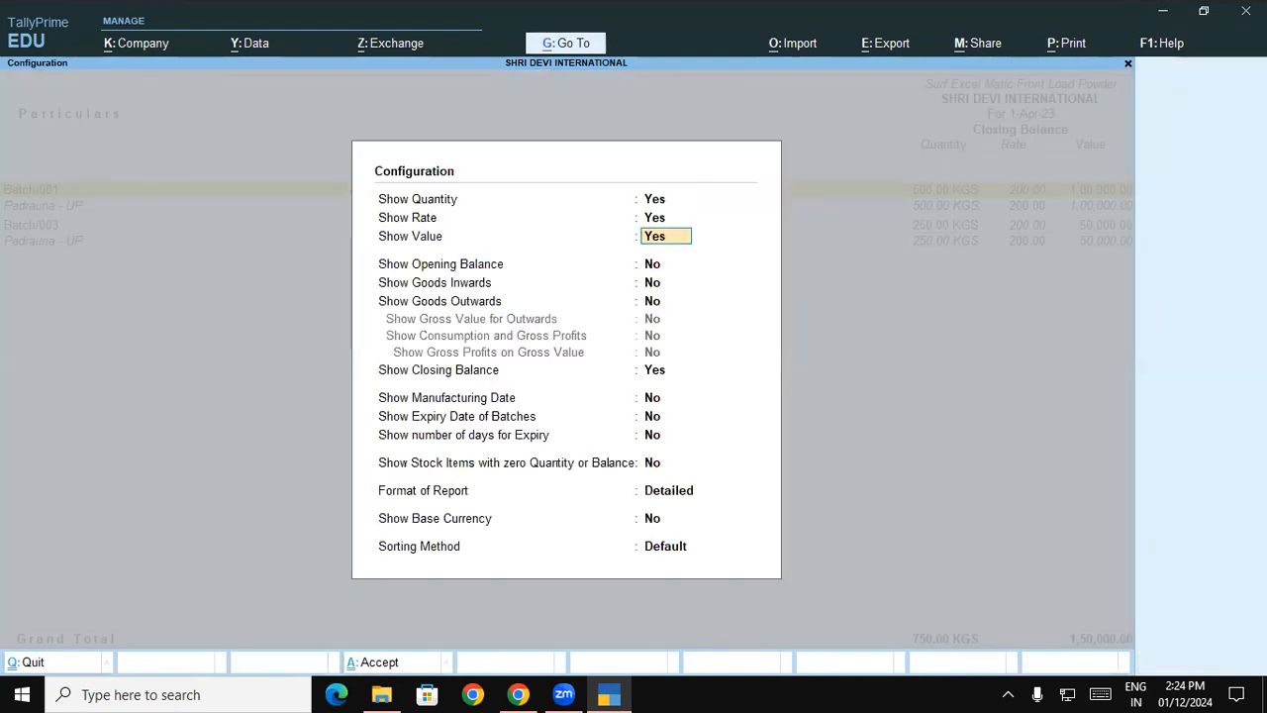
key(Return)
key(y)
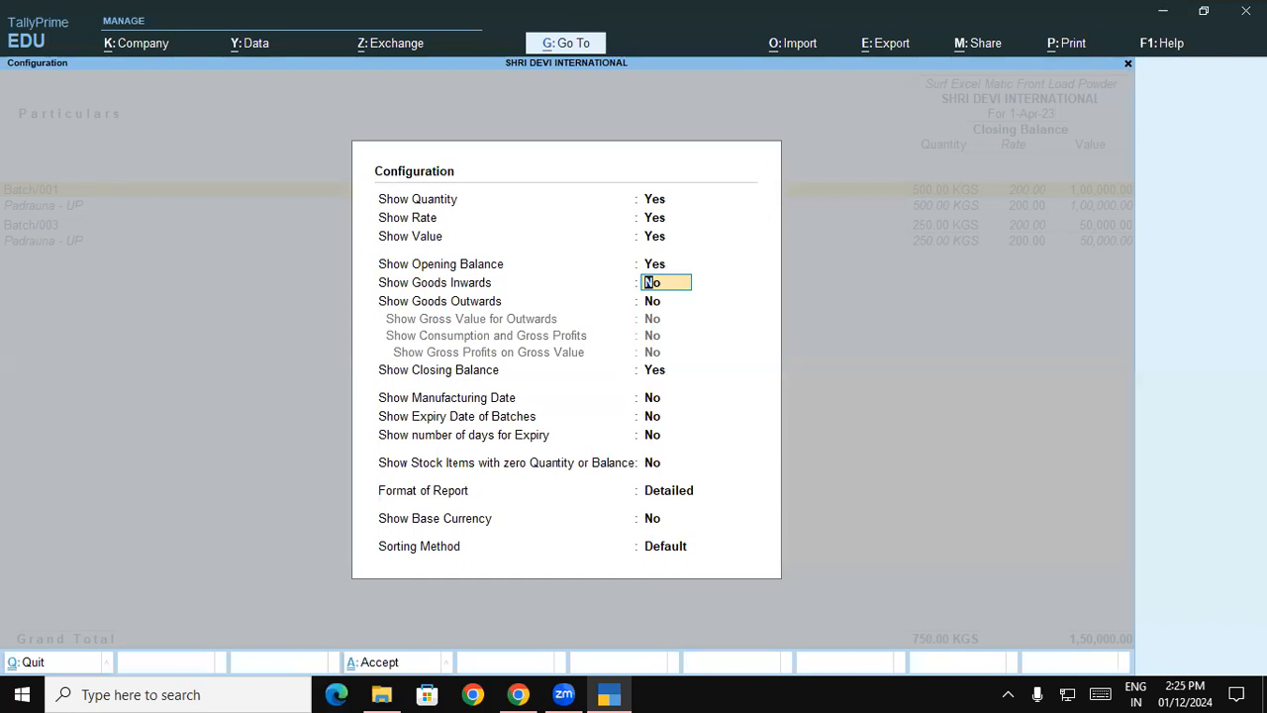
text(y)
key(Return)
text(y)
key(Return)
key(Return)
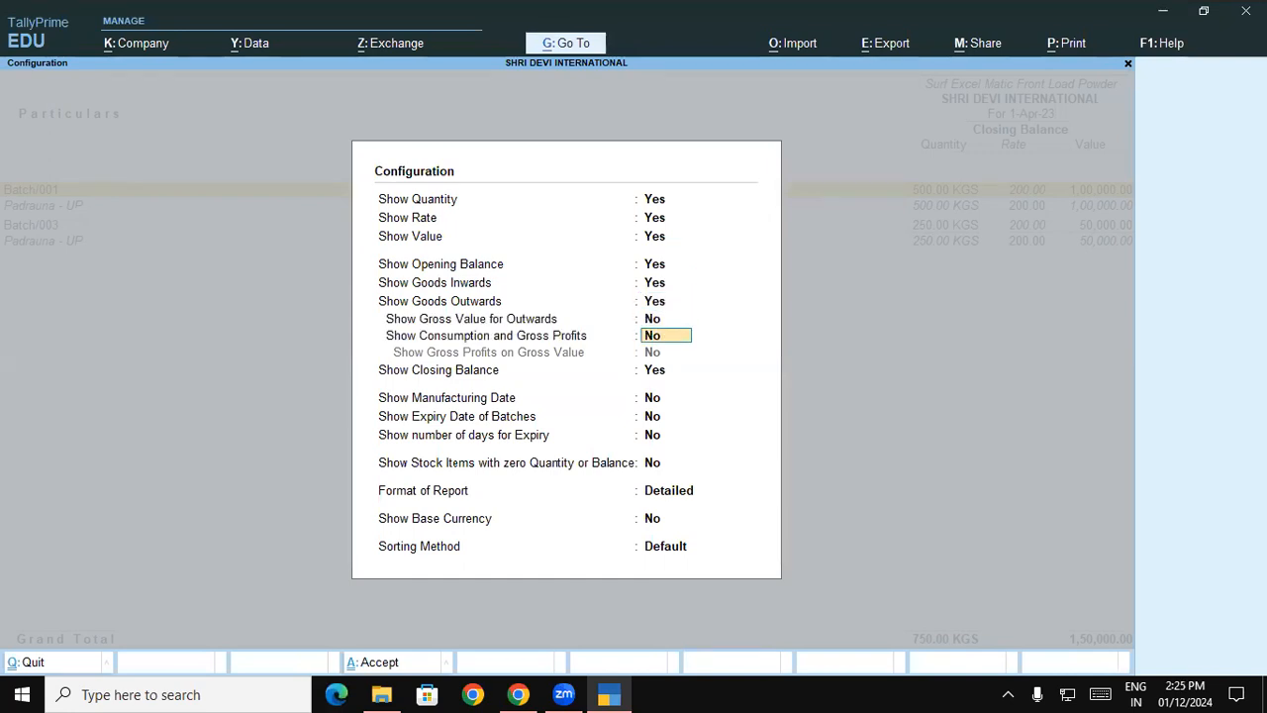
key(Return)
key(Return)
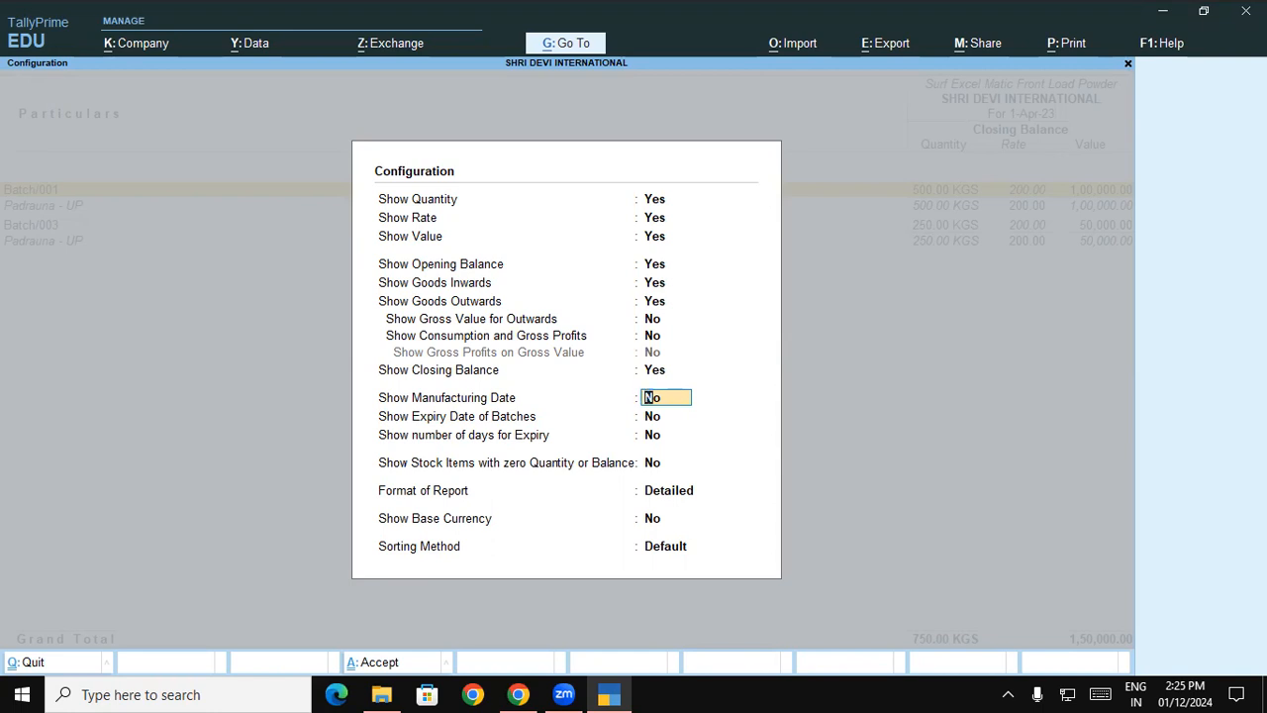
- Enable the manufacturing date, expiry date and number of days for expiry in the report, and accept the configuration
text(y)
key(Return)
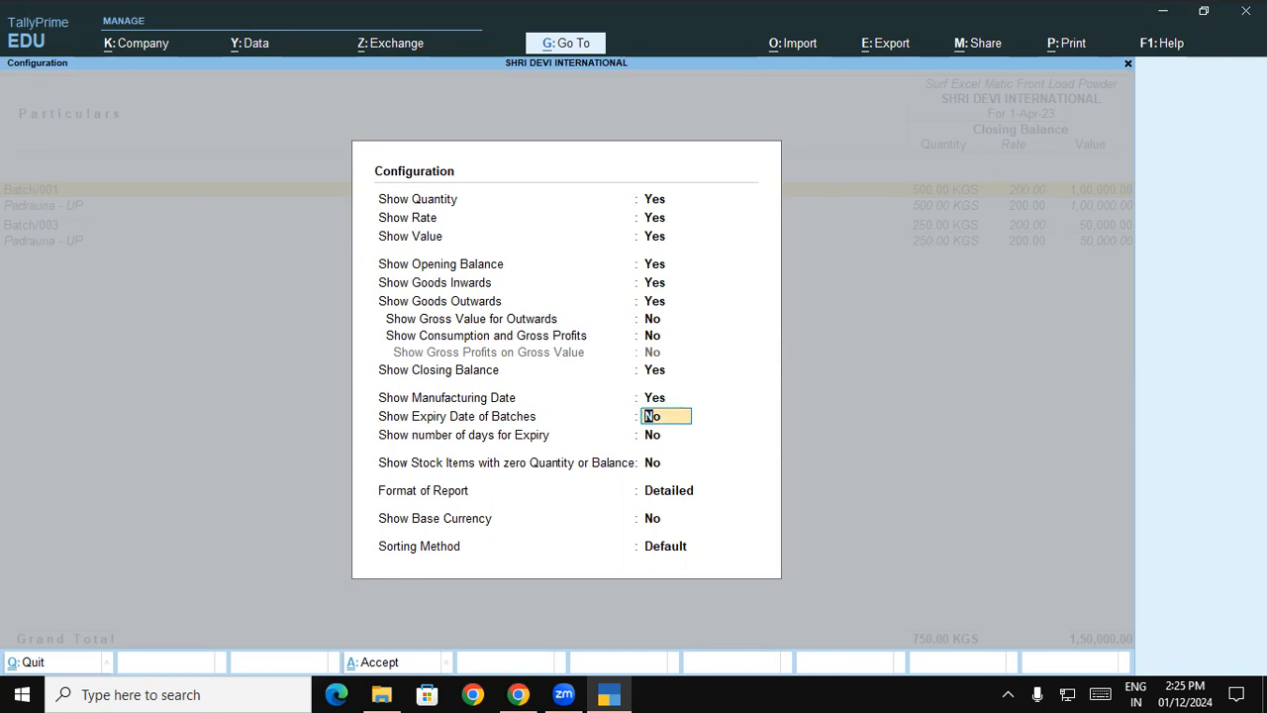
text(y)
key(Return)
text(y)
key(Return)
key(Return)
key(Return)
key(Return)
key(Return)
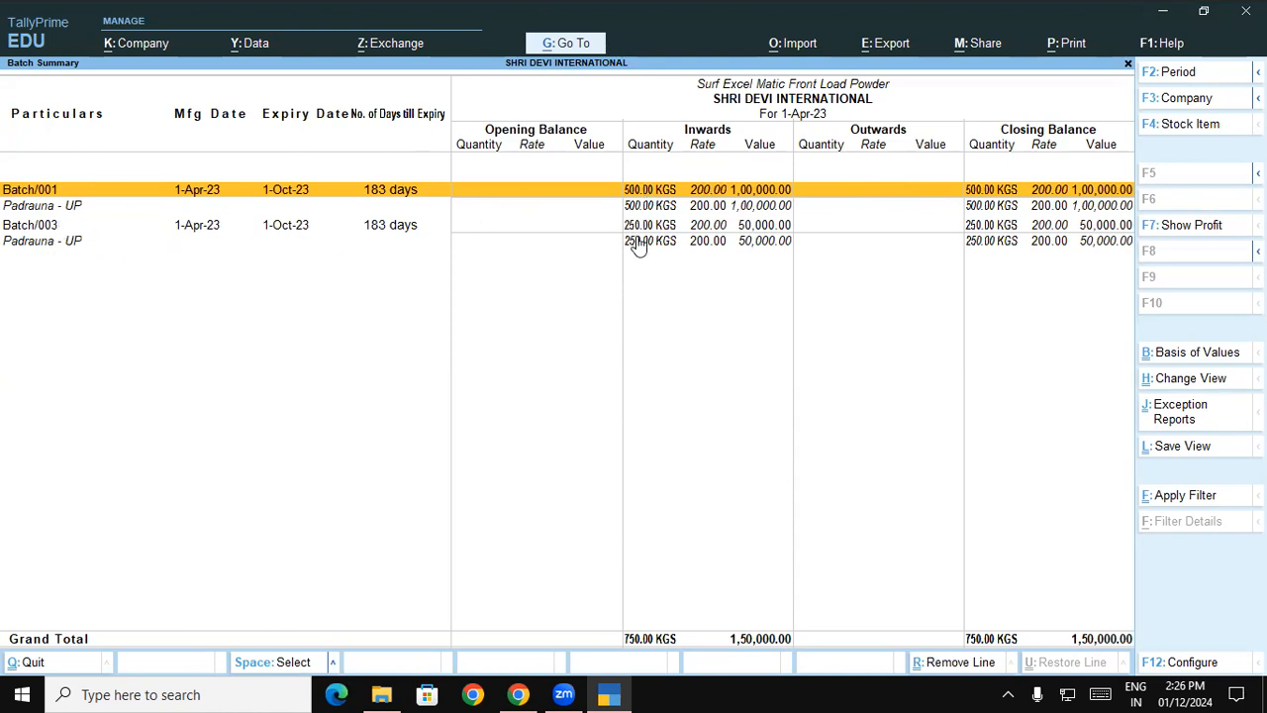
- Close the Batch Summary report and read the exercise on selling stock items from batches in the course document in Chrome
key(Escape)
key(Escape)
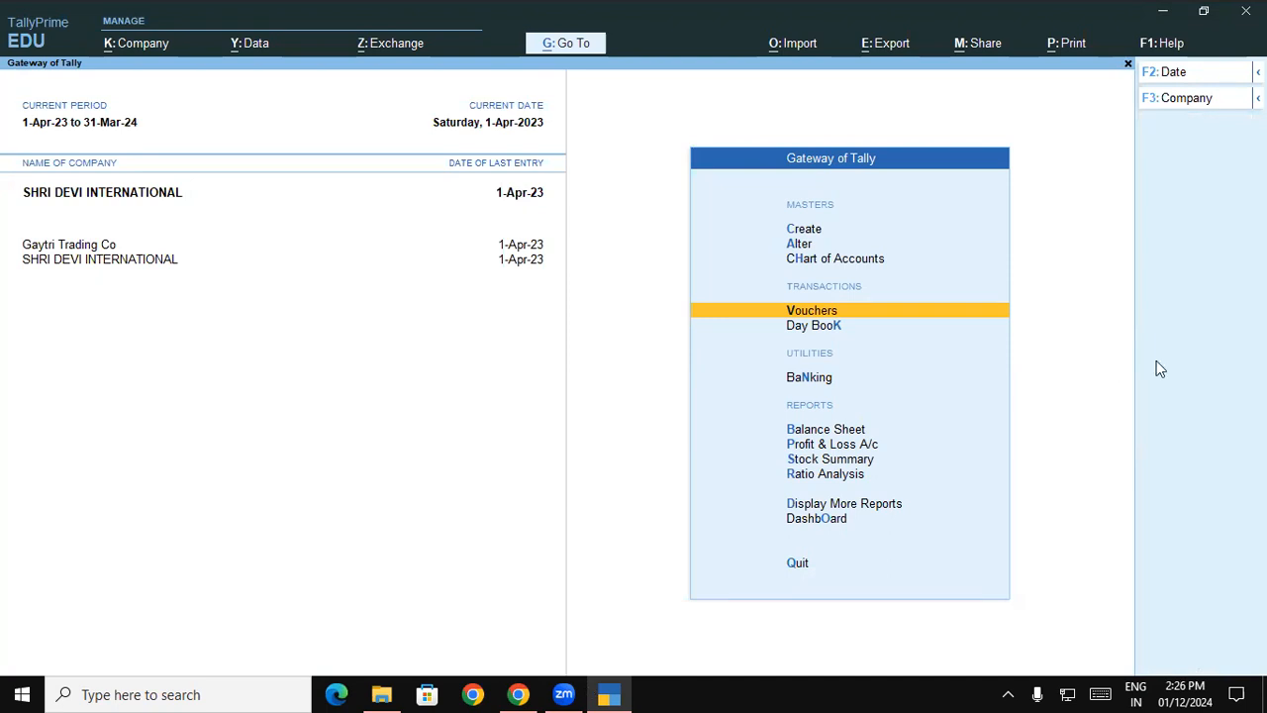
key(alt+Tab)
scroll(1162, 369, down, 4)
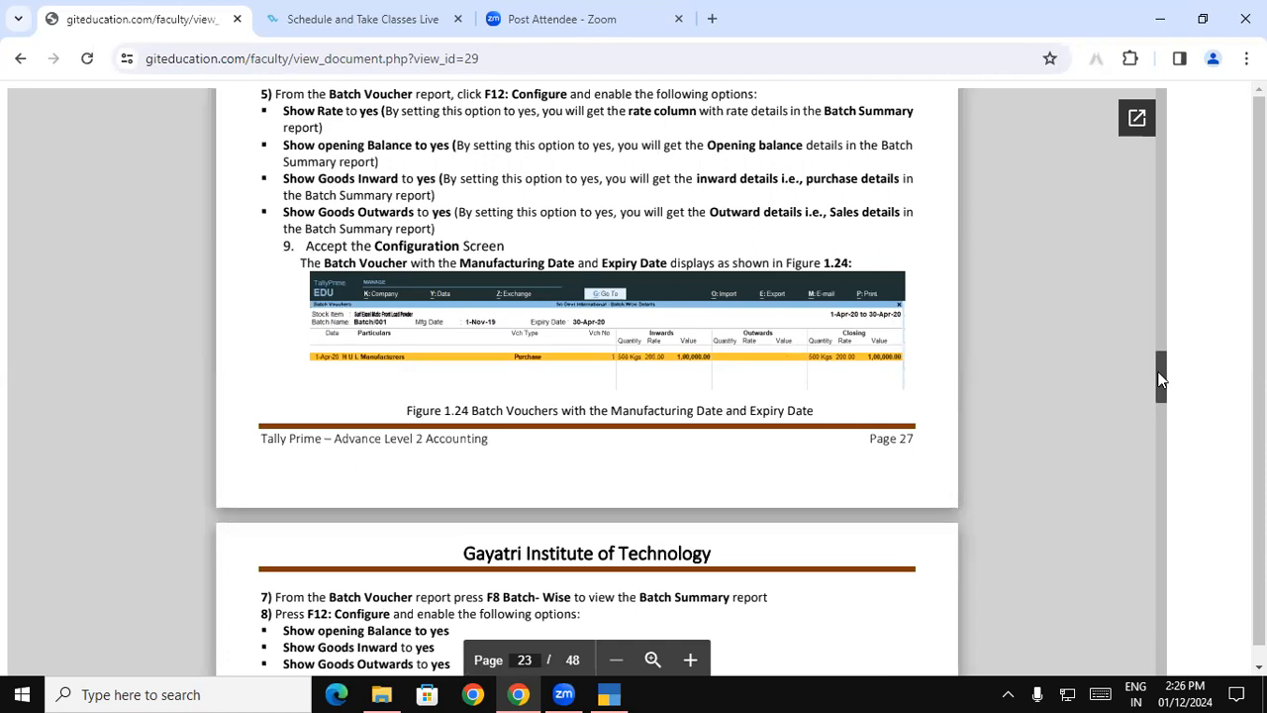
scroll(1161, 370, down, 3)
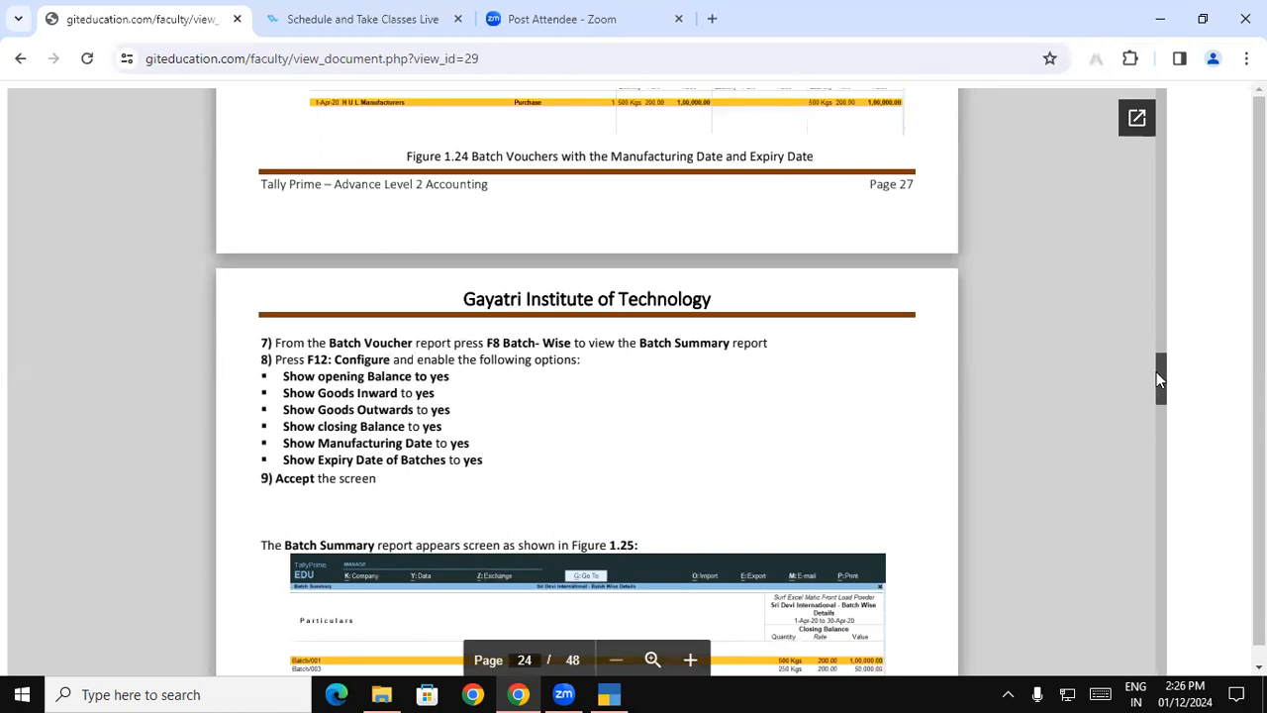
drag(1157, 373, 1156, 378)
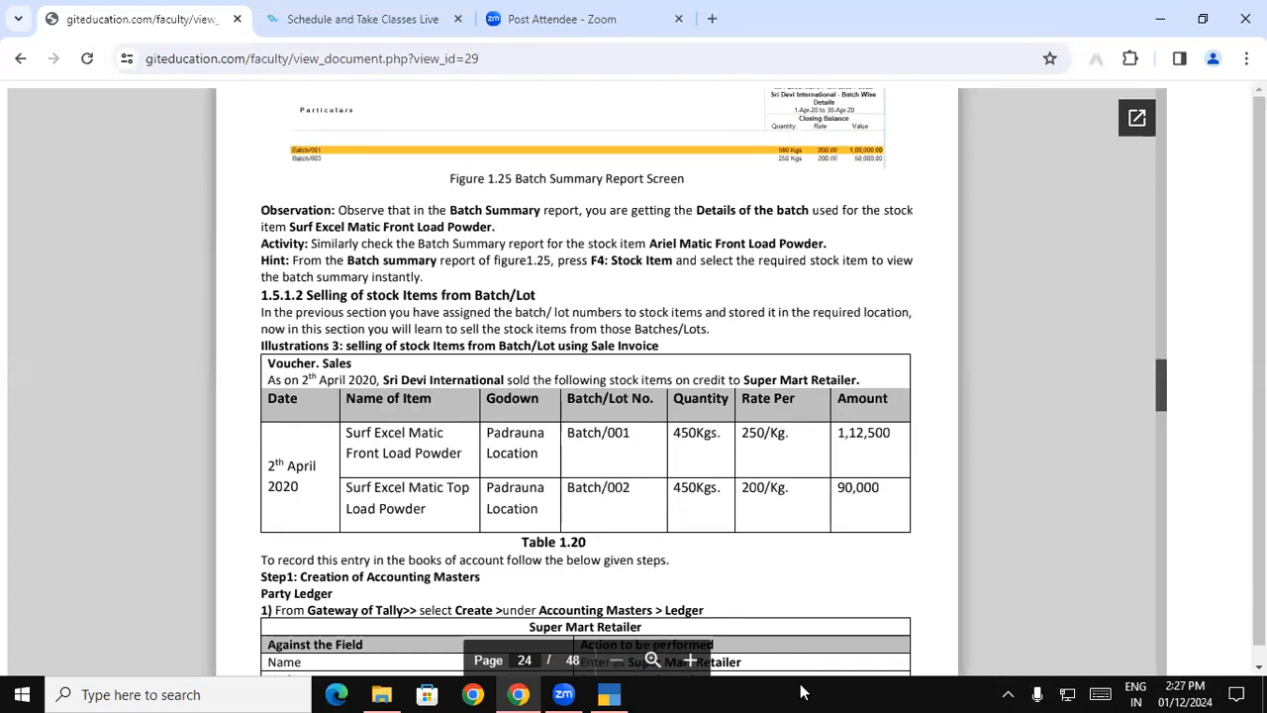
click(611, 694)
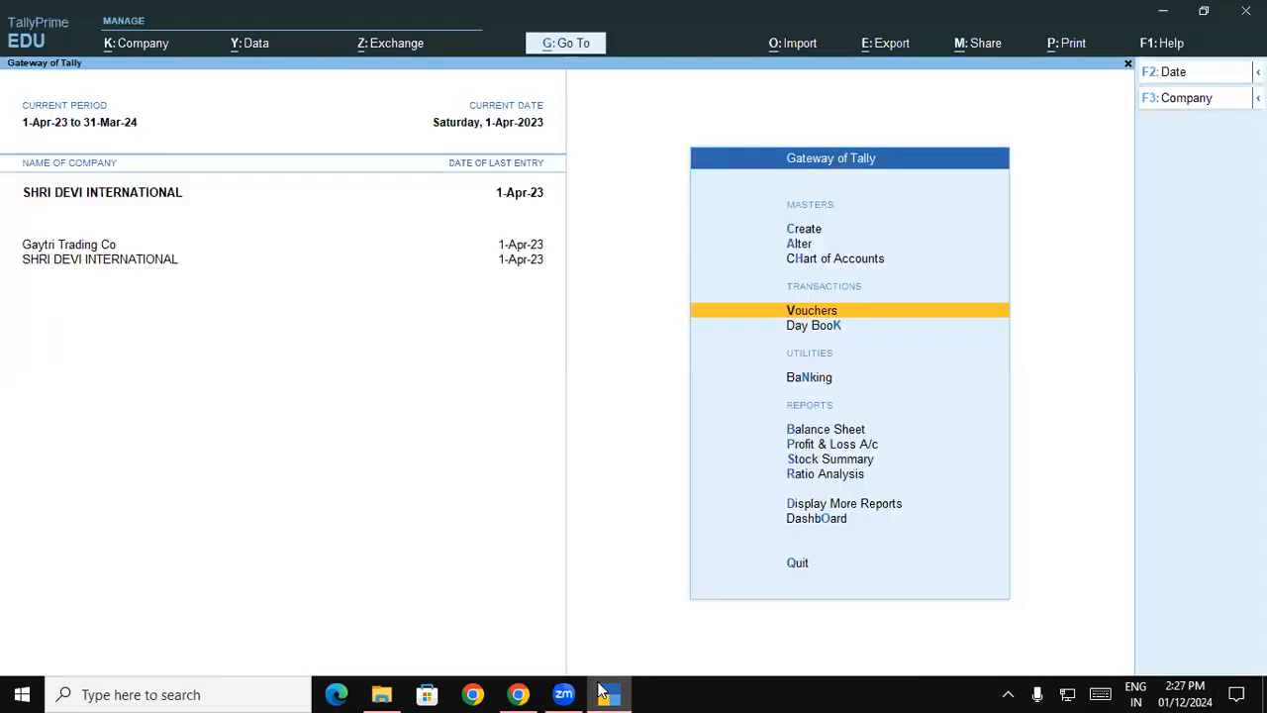
- Open the Batch Summary report for Ariel Matic Front Load Powder in TallyPrime
key(alt+g)
text(Batch)
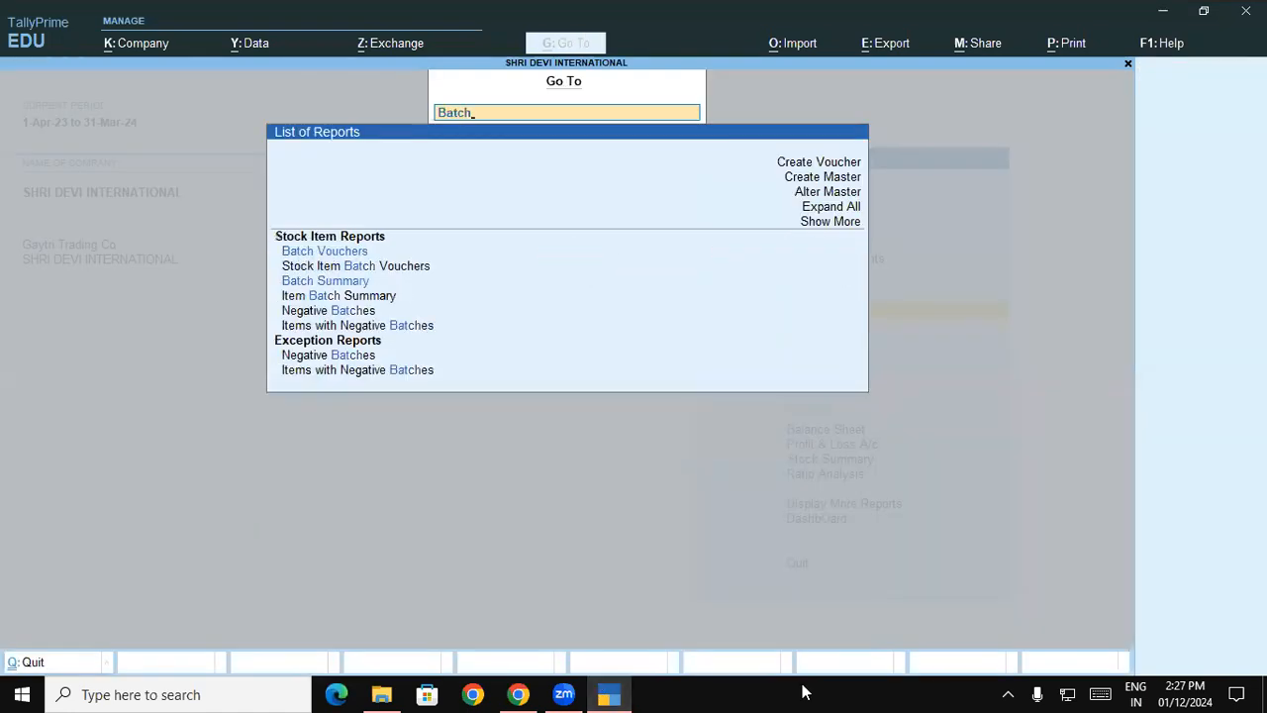
click(327, 281)
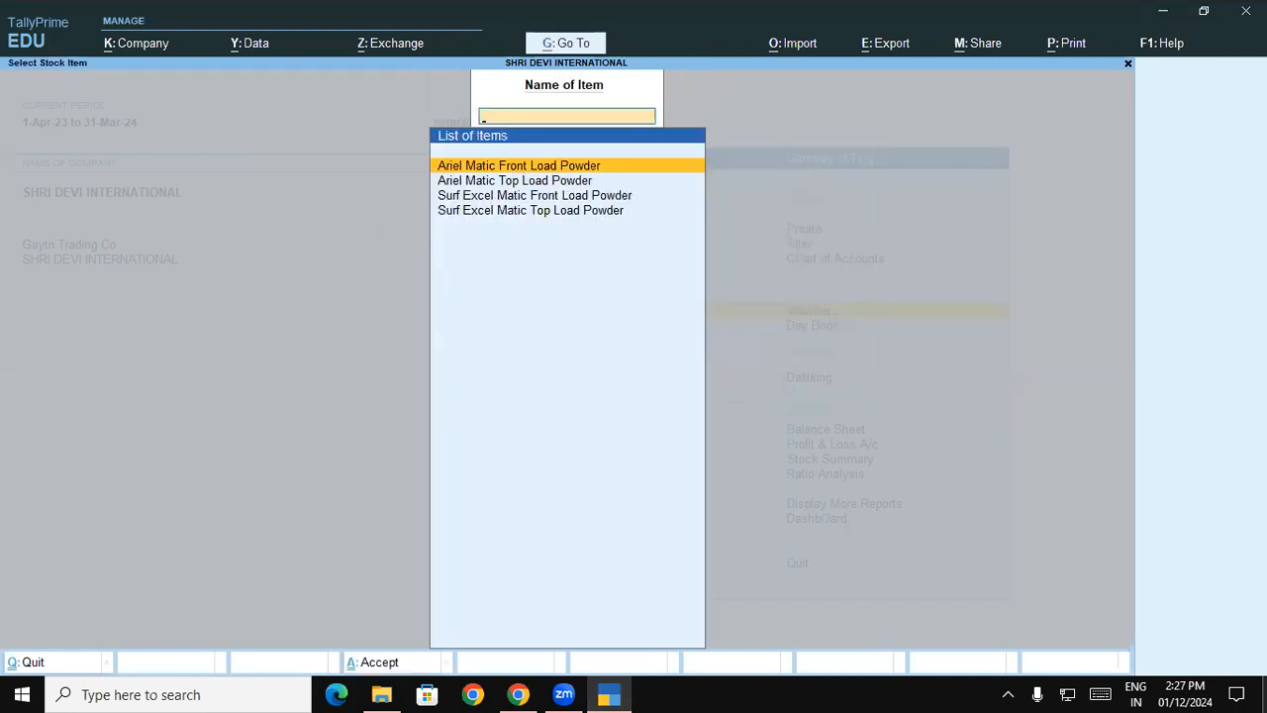
key(Return)
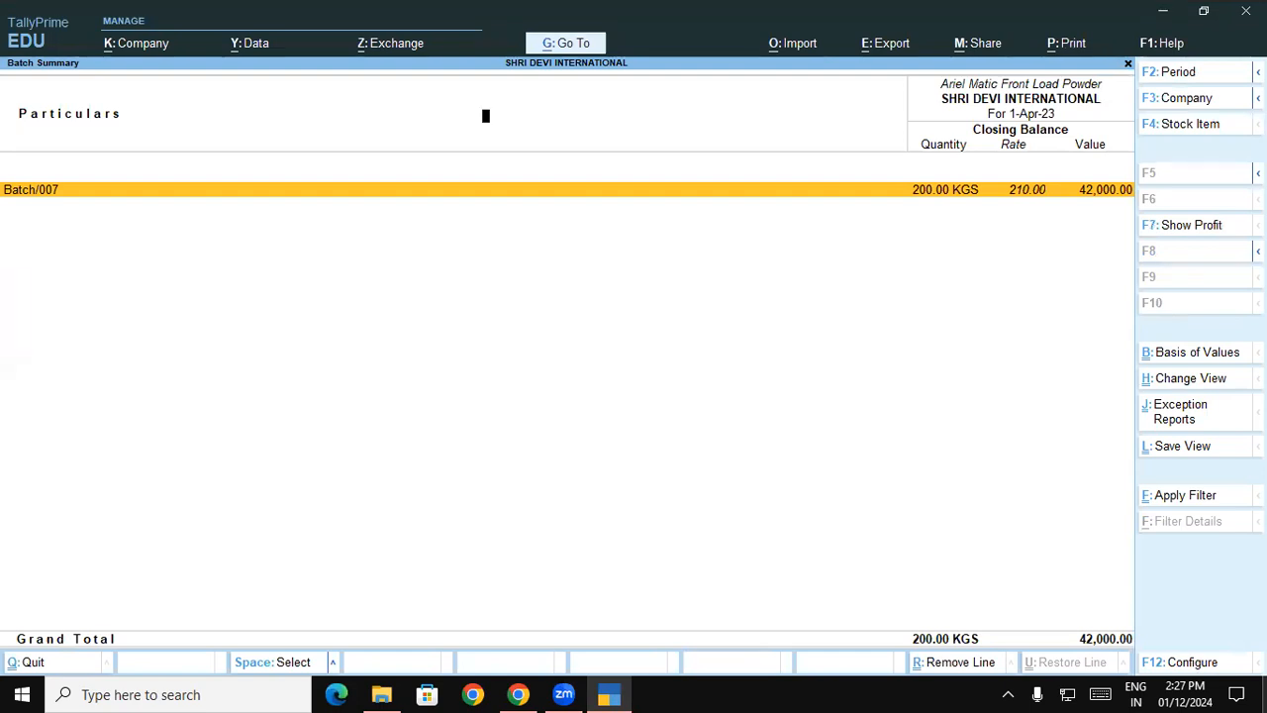
- View the Batch Summary report for Ariel Matic Top Load Powder and return to the Gateway of Tally
key(Escape)
key(Down)
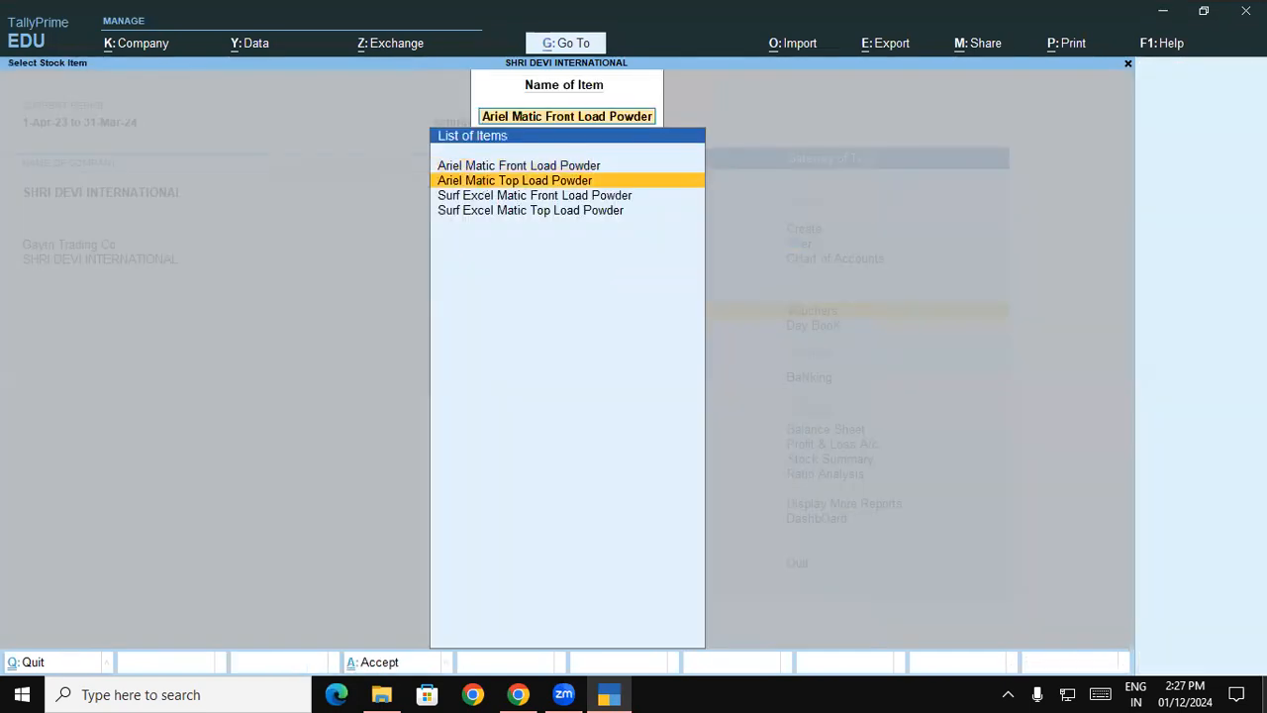
key(Return)
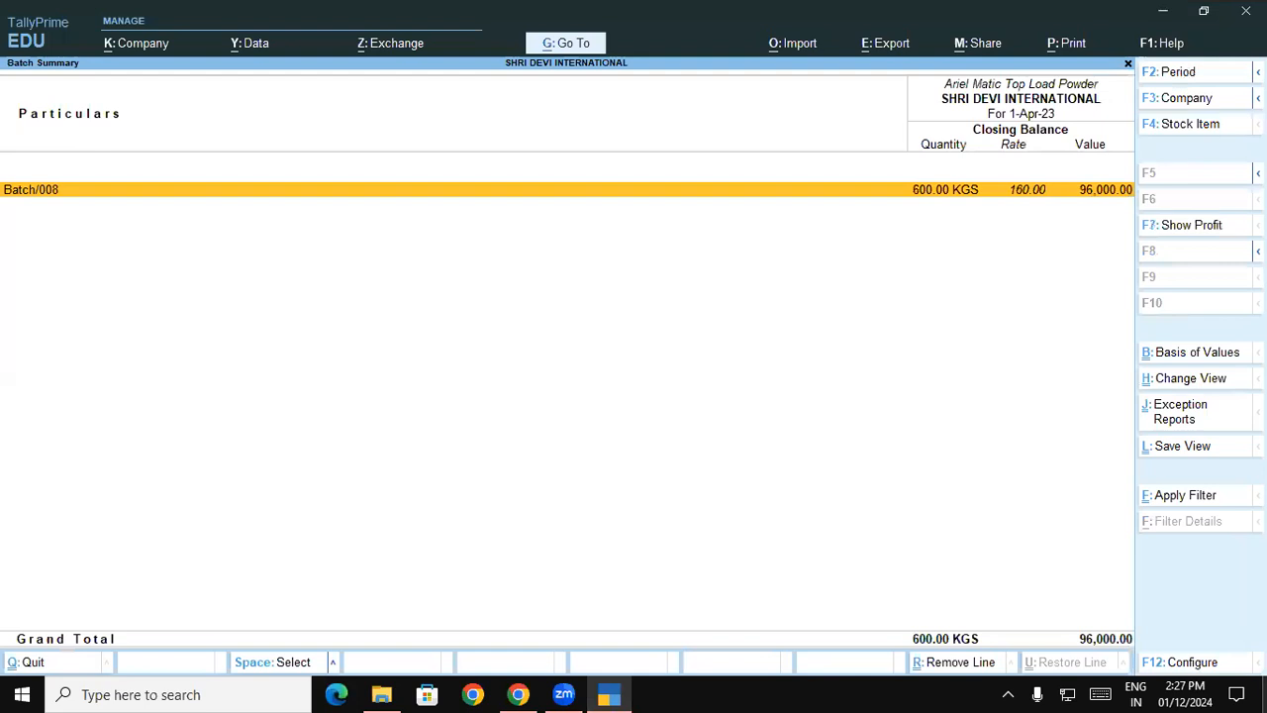
key(Escape)
key(BackSpace)
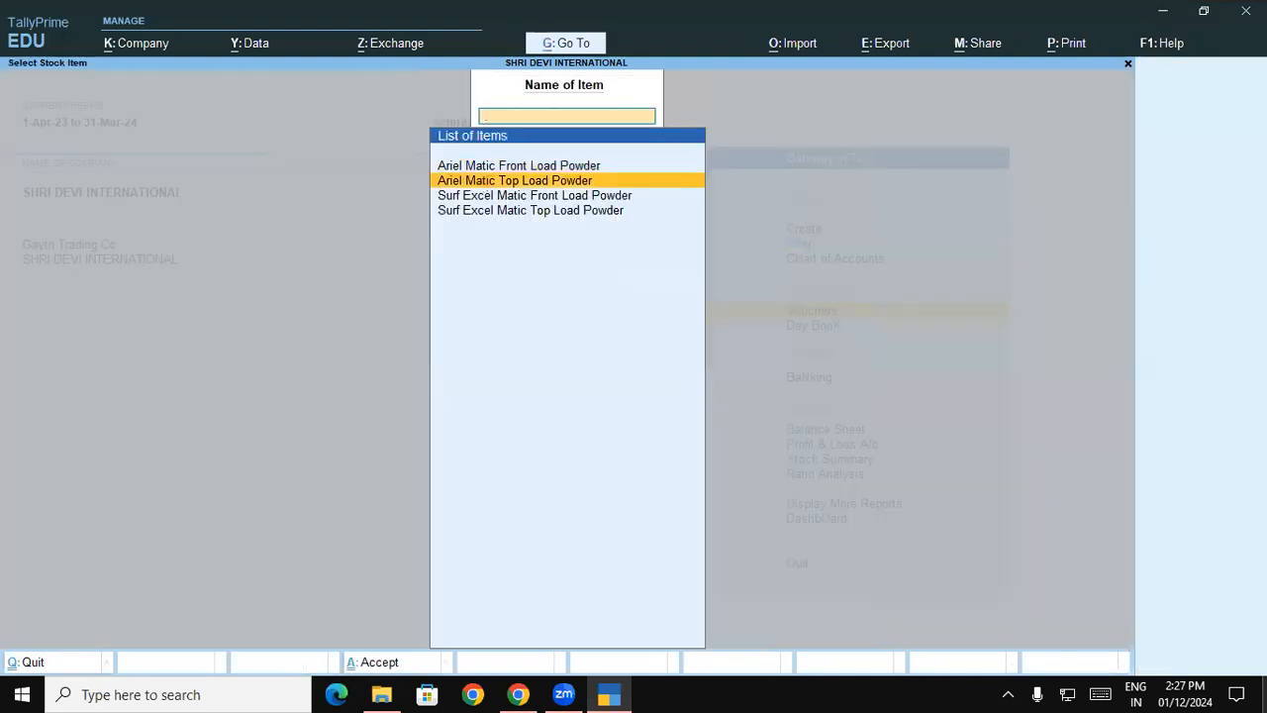
key(Escape)
- Open voucher entry, reread the batch sales exercise in Chrome, and start a Sales voucher in TallyPrime
key(Return)
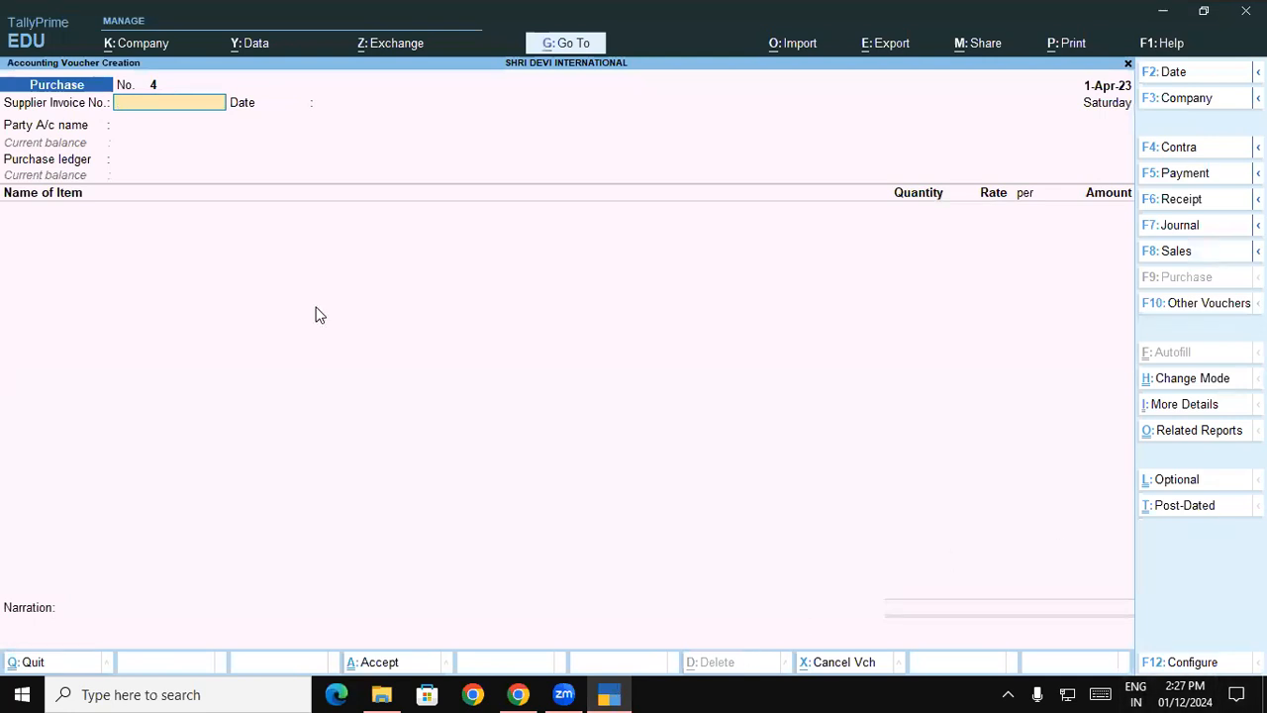
key(alt+Tab)
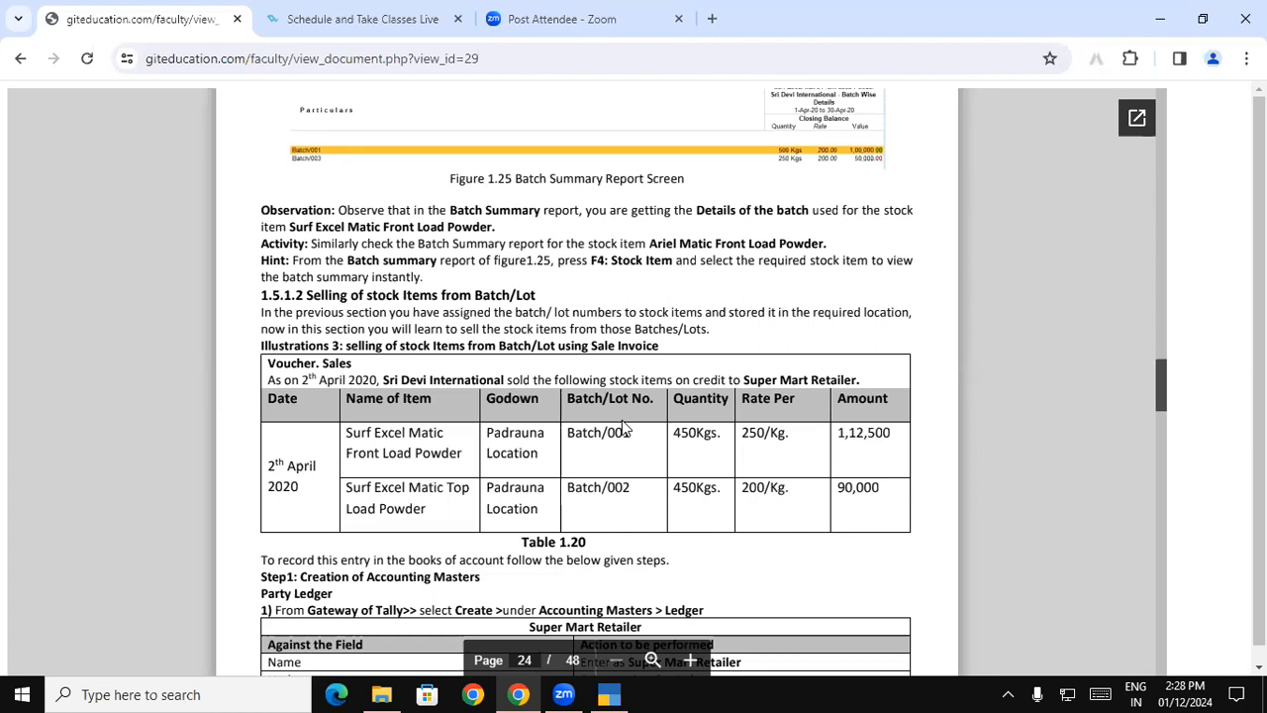
click(608, 693)
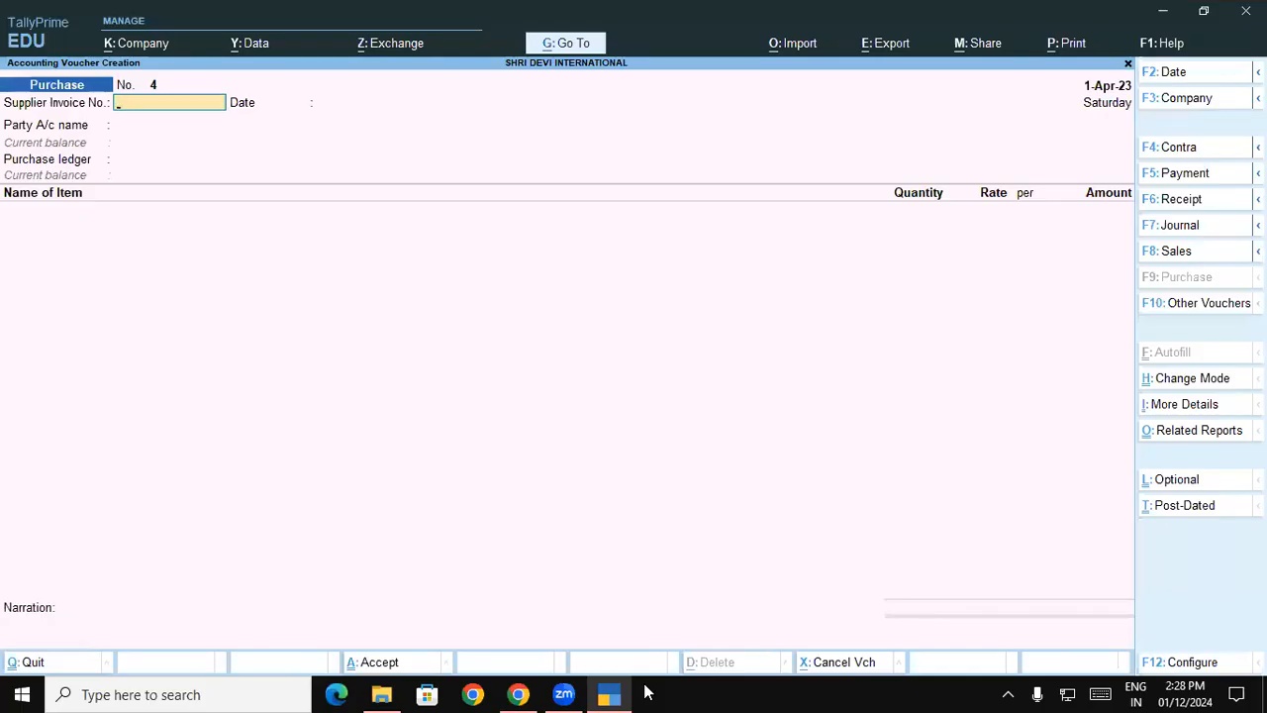
key(F8)
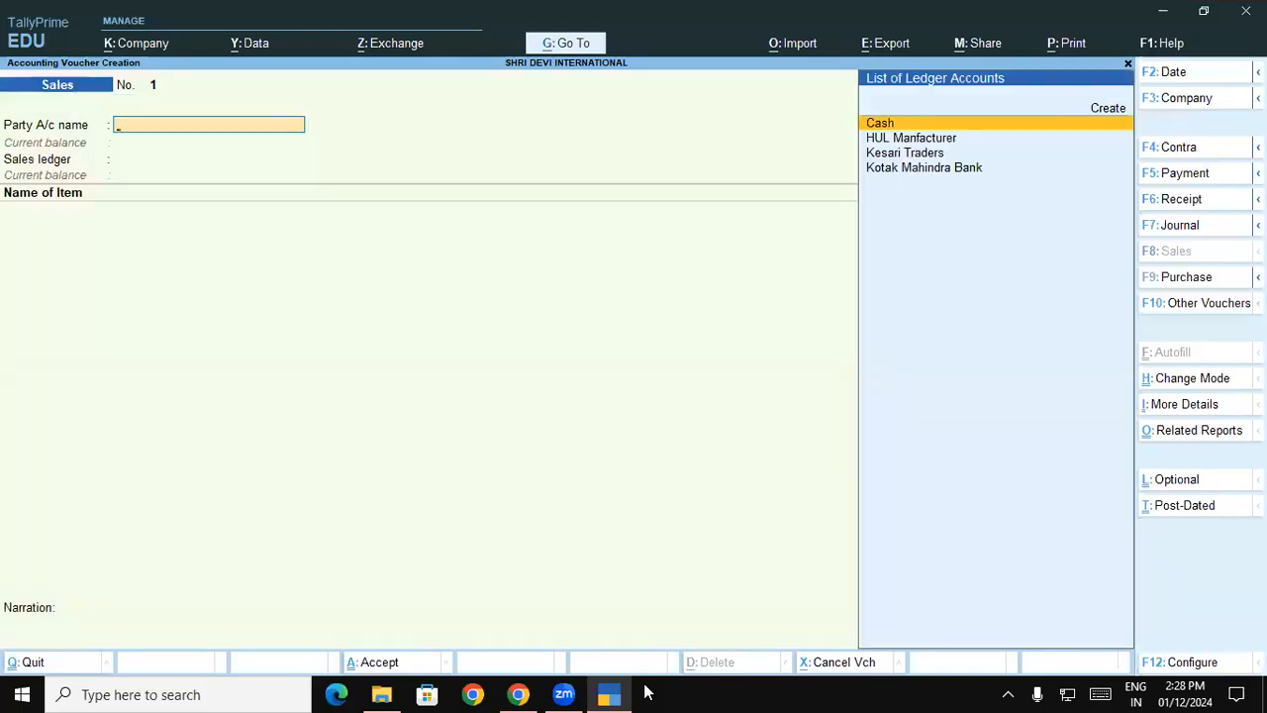
- Create a new party ledger from the sales voucher and name it Super Mart Retailer
key(alt+c)
text(Supe)
text(r M,Art)
key(BackSpace)
key(BackSpace)
key(BackSpace)
key(BackSpace)
key(BackSpace)
text(m)
key(BackSpace)
text(Mart Retailer)
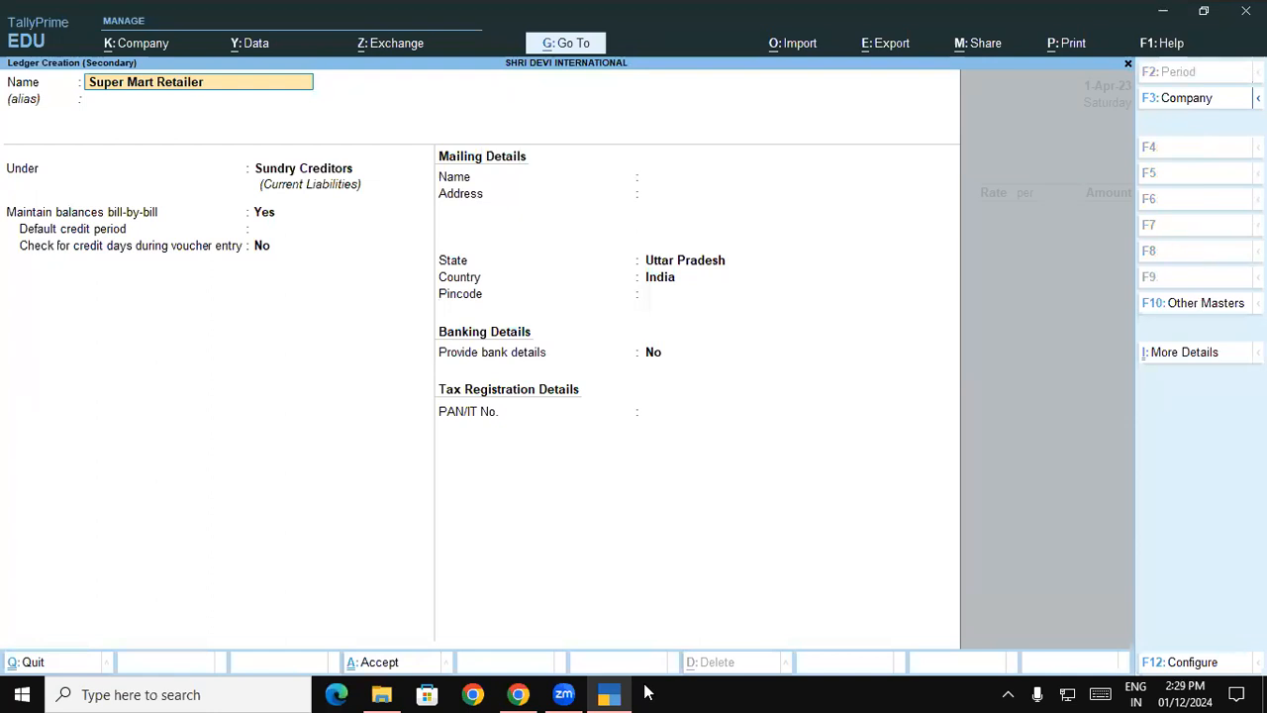
key(Return)
key(Return)
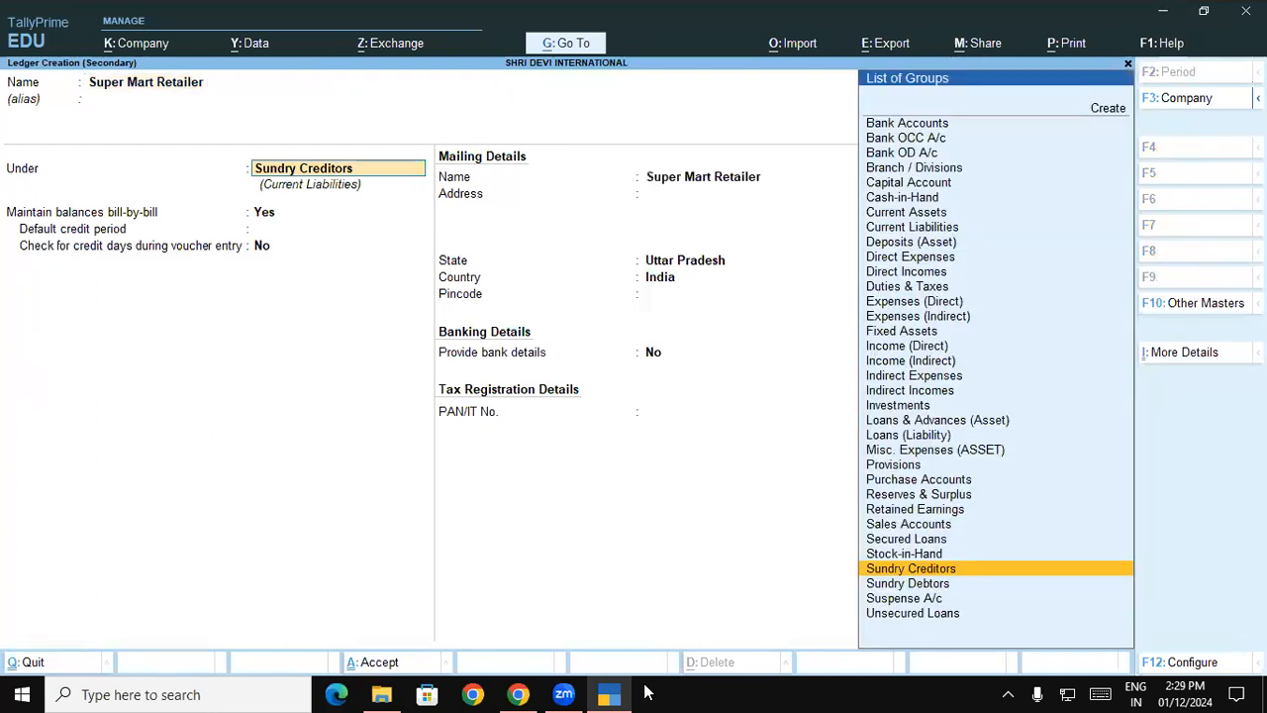
- Place the party ledger under Sundry Debtors, keep its other details at their defaults, and save it
key(Down)
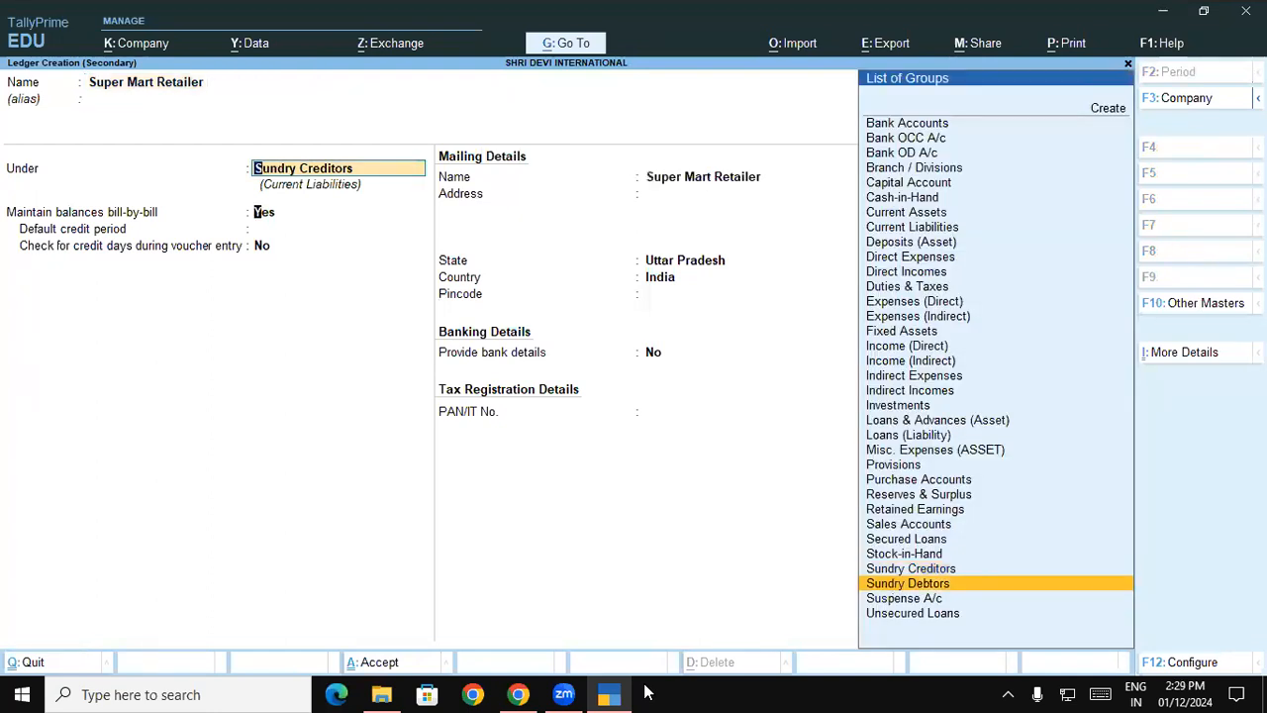
key(Return)
key(Return)
key(Return)
key(Return)
key(Return)
key(Return)
key(Return)
key(Return)
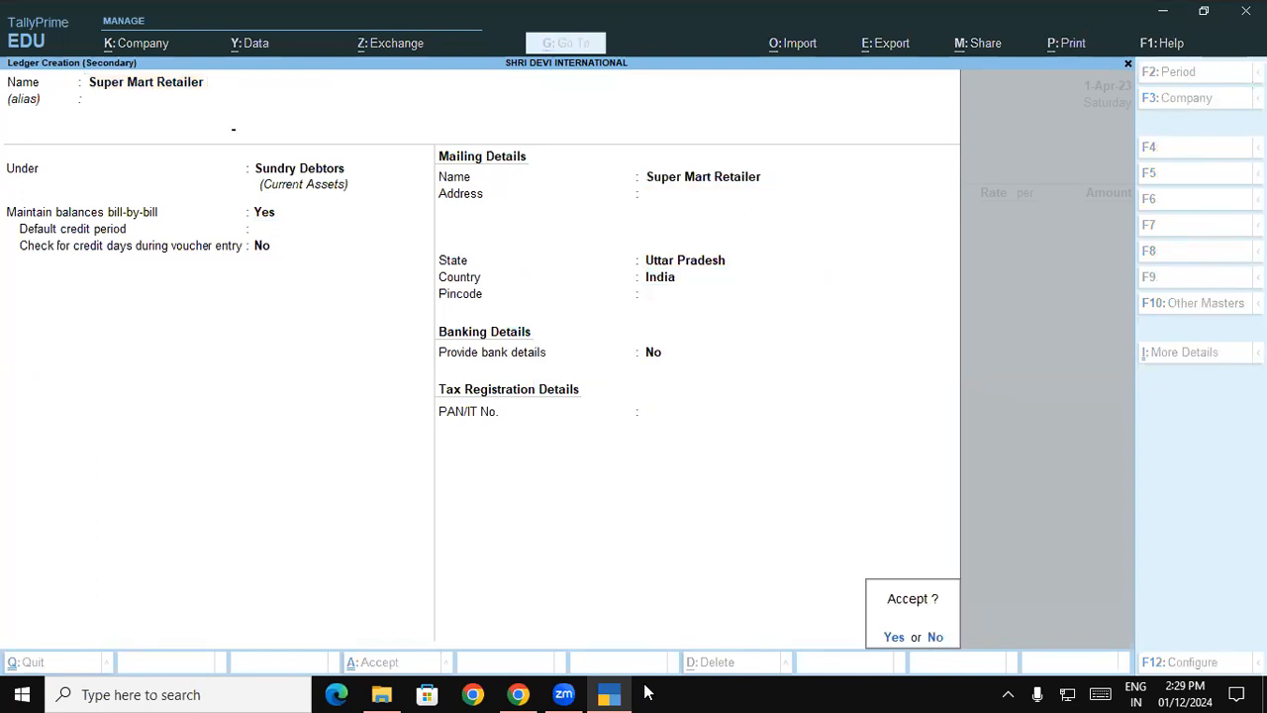
key(Return)
key(Return)
key(Return)
key(Return)
key(Return)
key(Return)
key(Return)
key(Return)
key(Return)
key(Return)
key(Return)
key(Return)
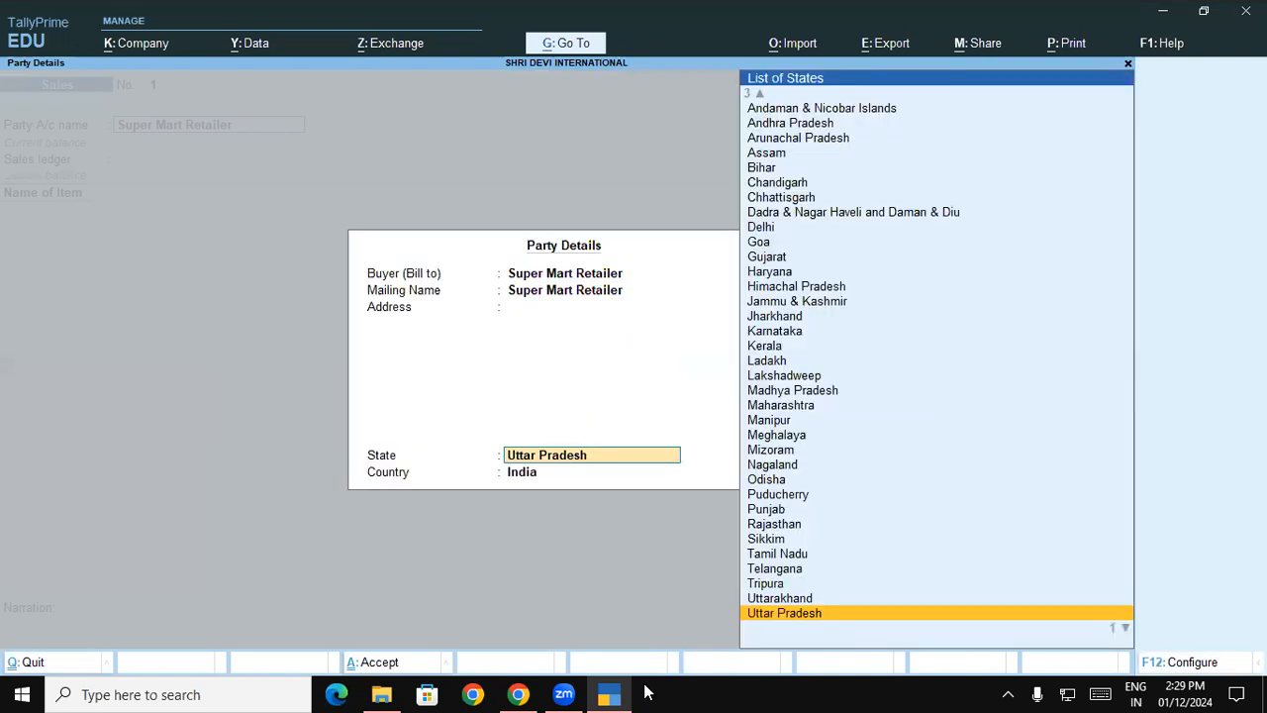
- Accept the default dispatch and party details for Super Mart Retailer in the sales voucher
key(Return)
key(Return)
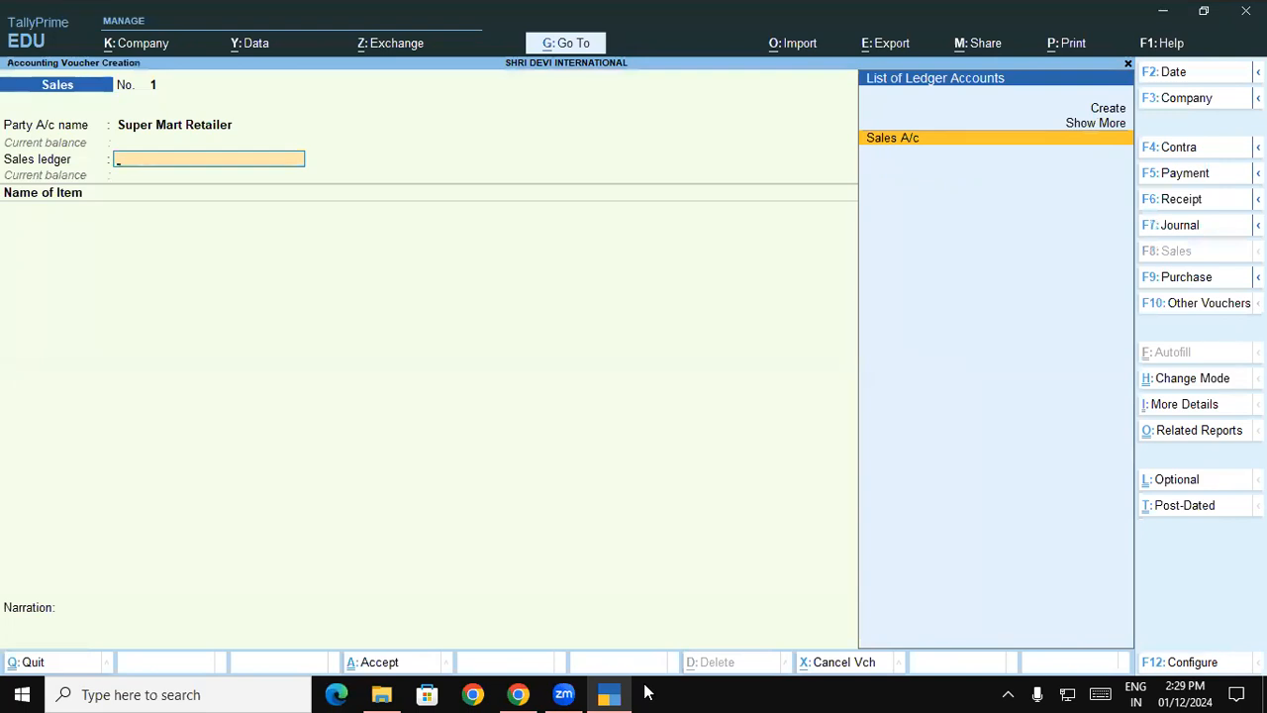
key(alt+c)
text(Sales a)
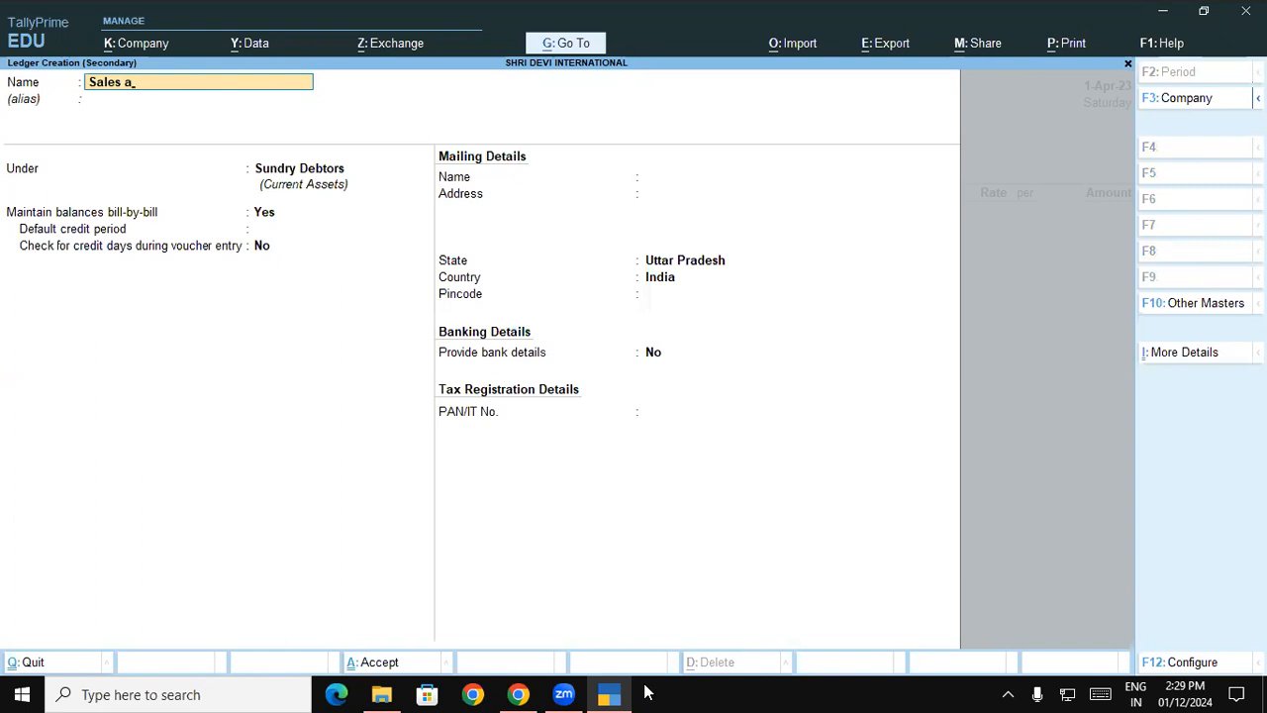
key(BackSpace)
key(BackSpace)
key(BackSpace)
key(BackSpace)
key(BackSpace)
key(BackSpace)
key(Escape)
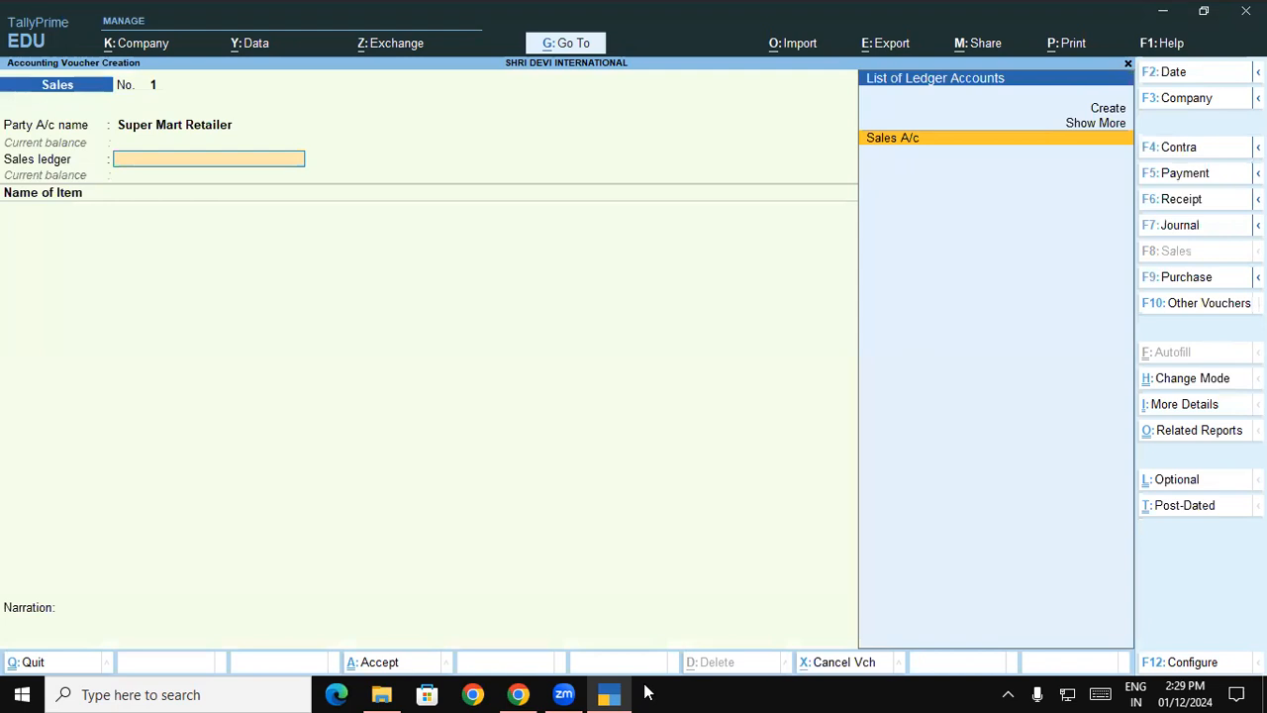
- Select Sales A/c as the sales ledger and check the items to sell in the Chrome course document
key(Return)
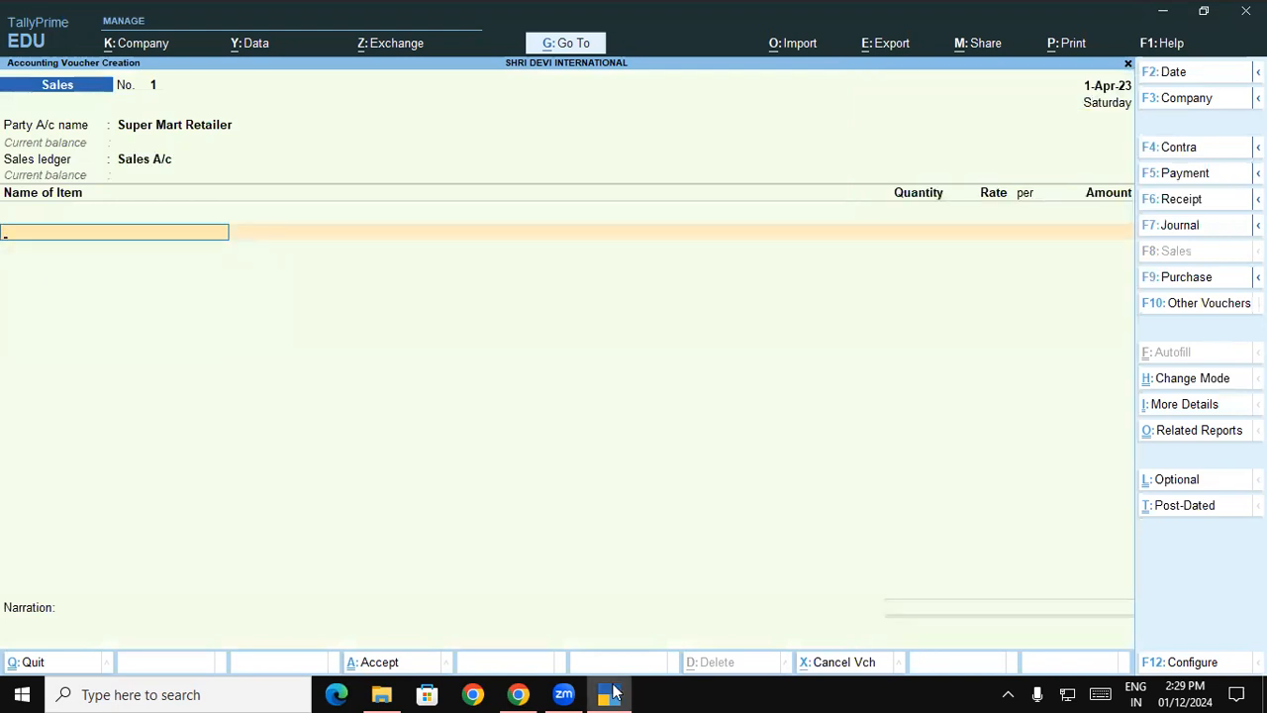
click(612, 693)
click(612, 692)
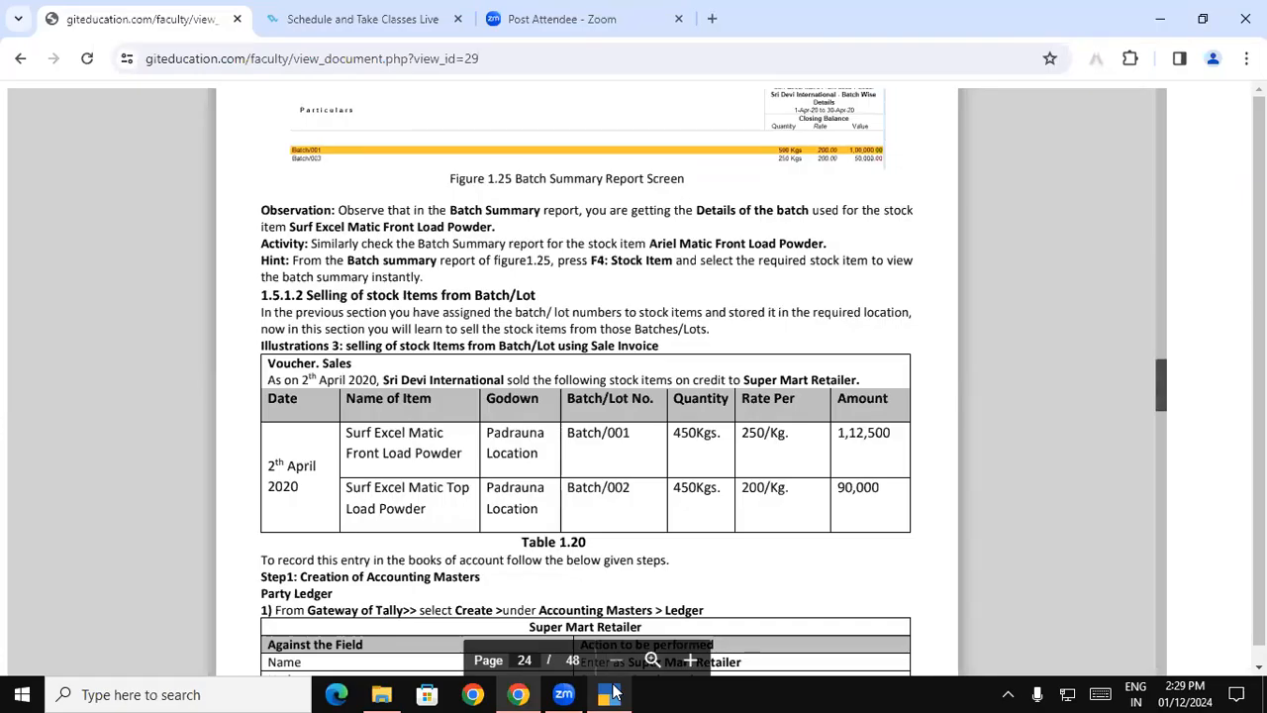
click(612, 692)
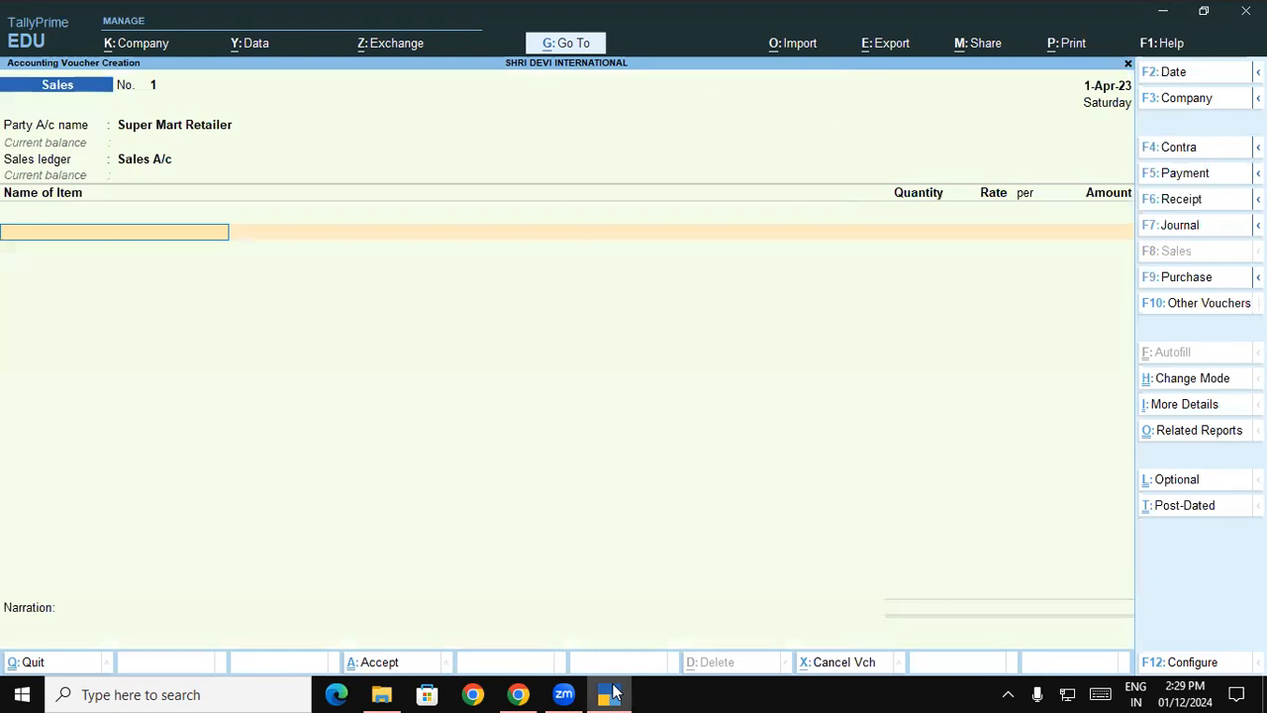
- Add Surf Excel Matic Front Load Powder to the sales voucher, allocating 450 KGS of Batch/001 from the Padrauna - UP godown
text(Su)
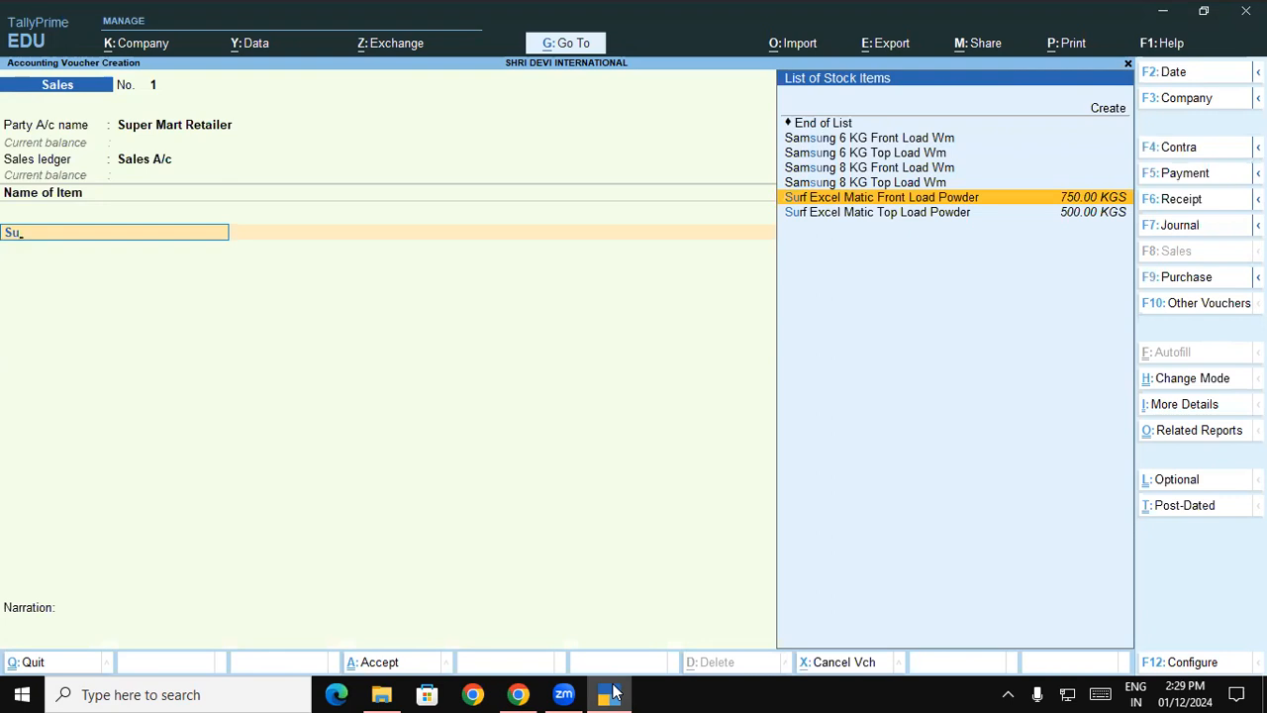
key(Return)
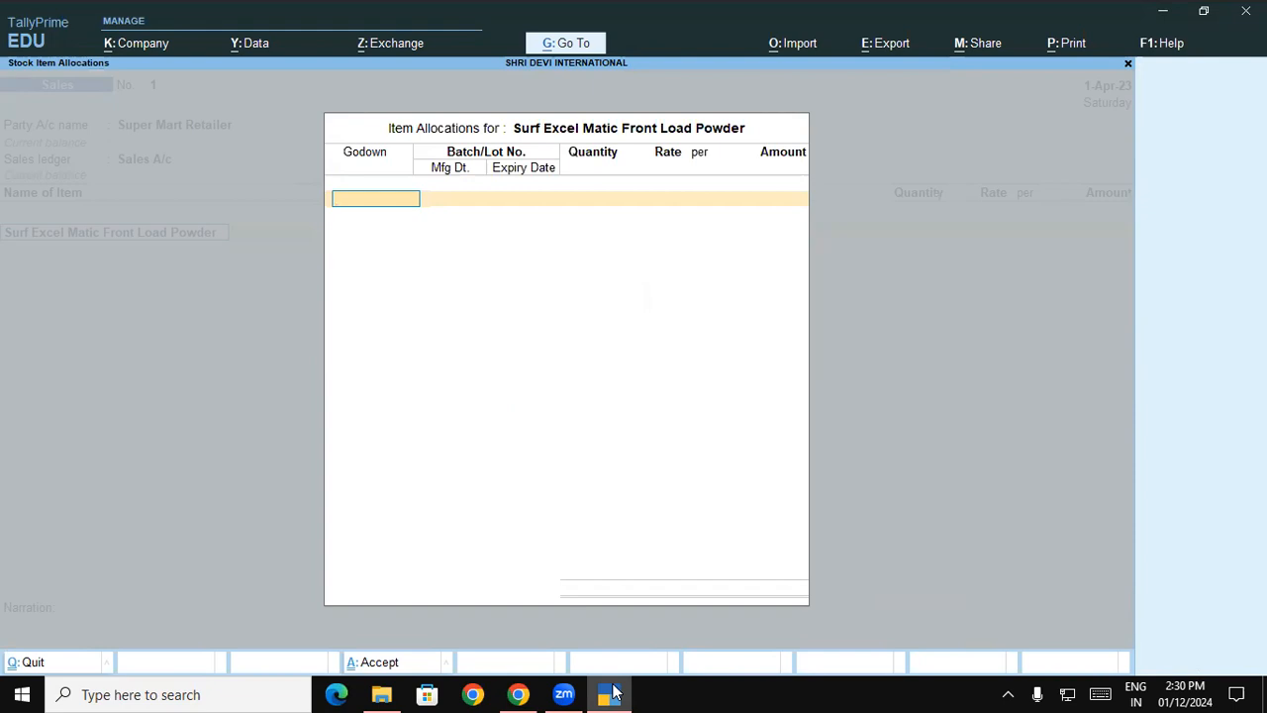
key(space)
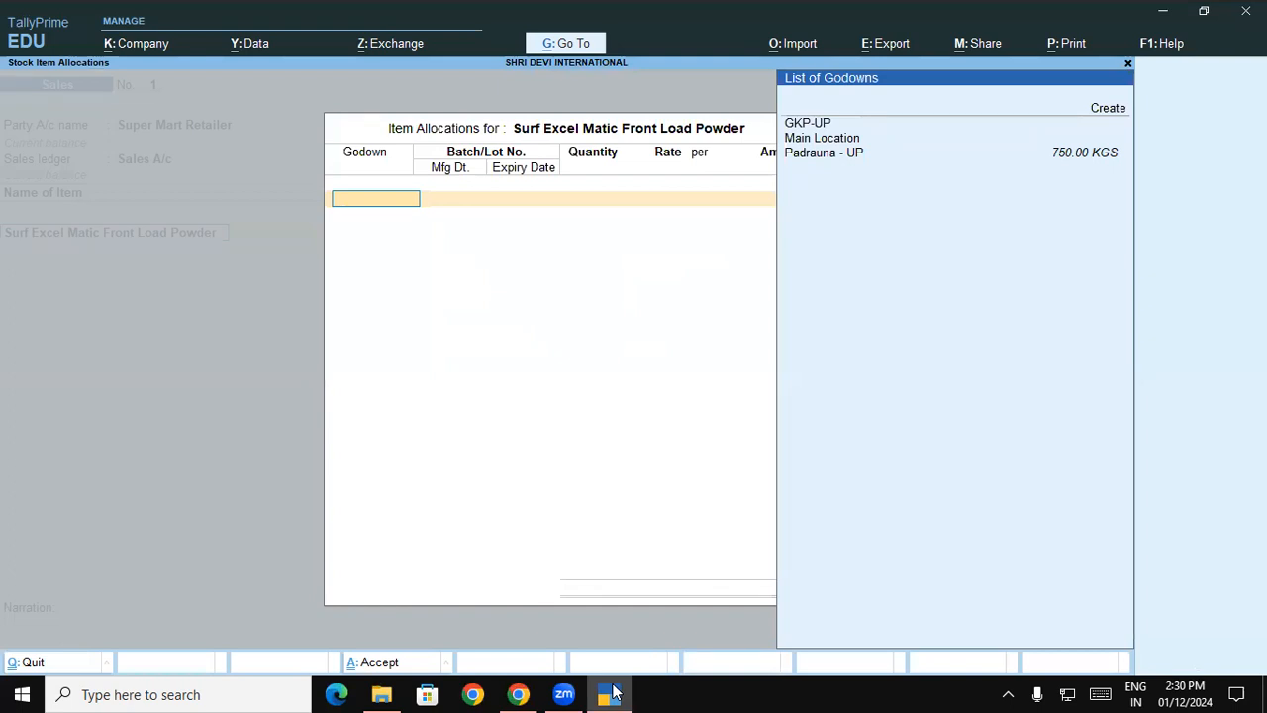
key(Down)
key(Down)
key(Down)
key(Down)
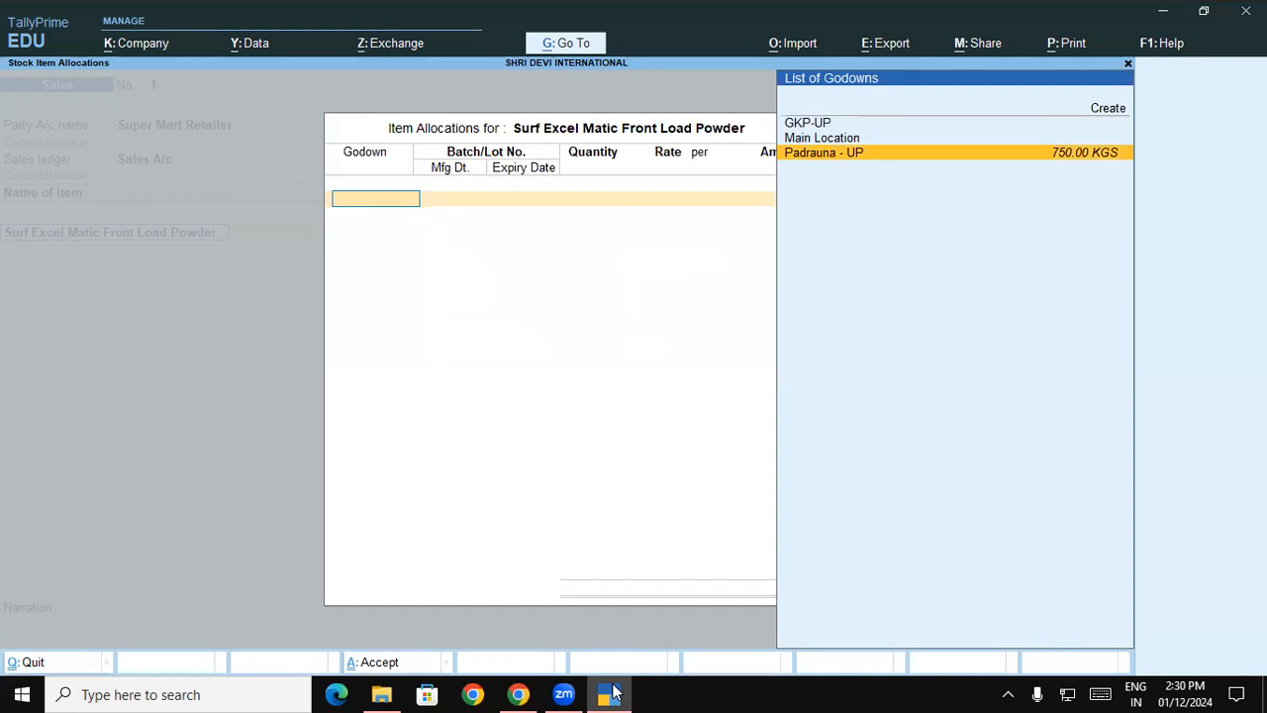
key(Return)
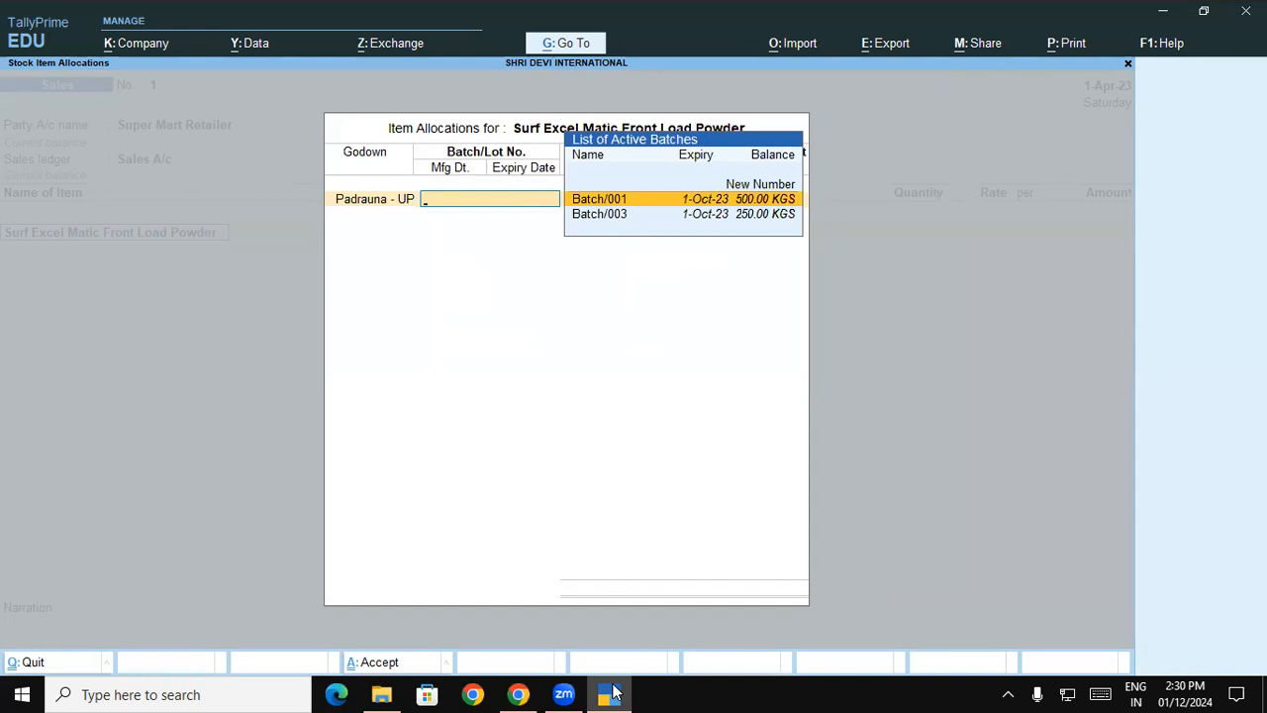
key(Return)
text(450)
key(Return)
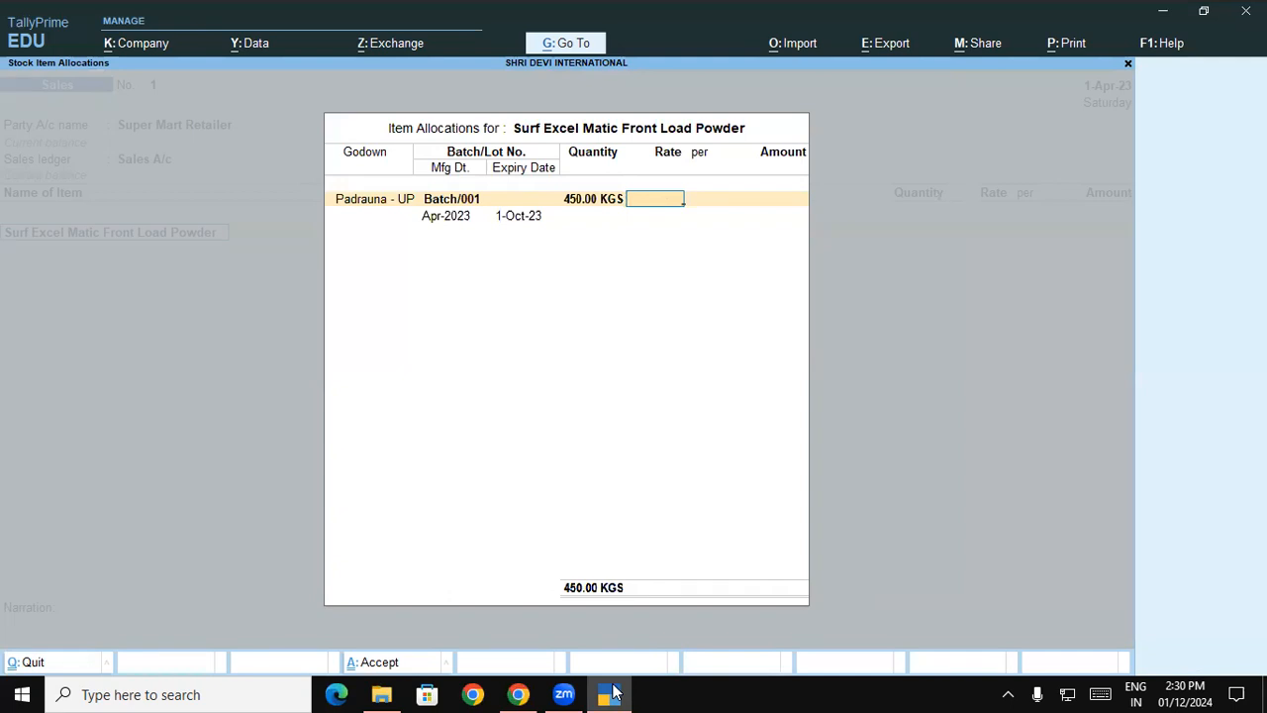
- Check the selling rate in the course document, set it to 250 per KGS, and accept the Front Load Powder allocation
click(612, 693)
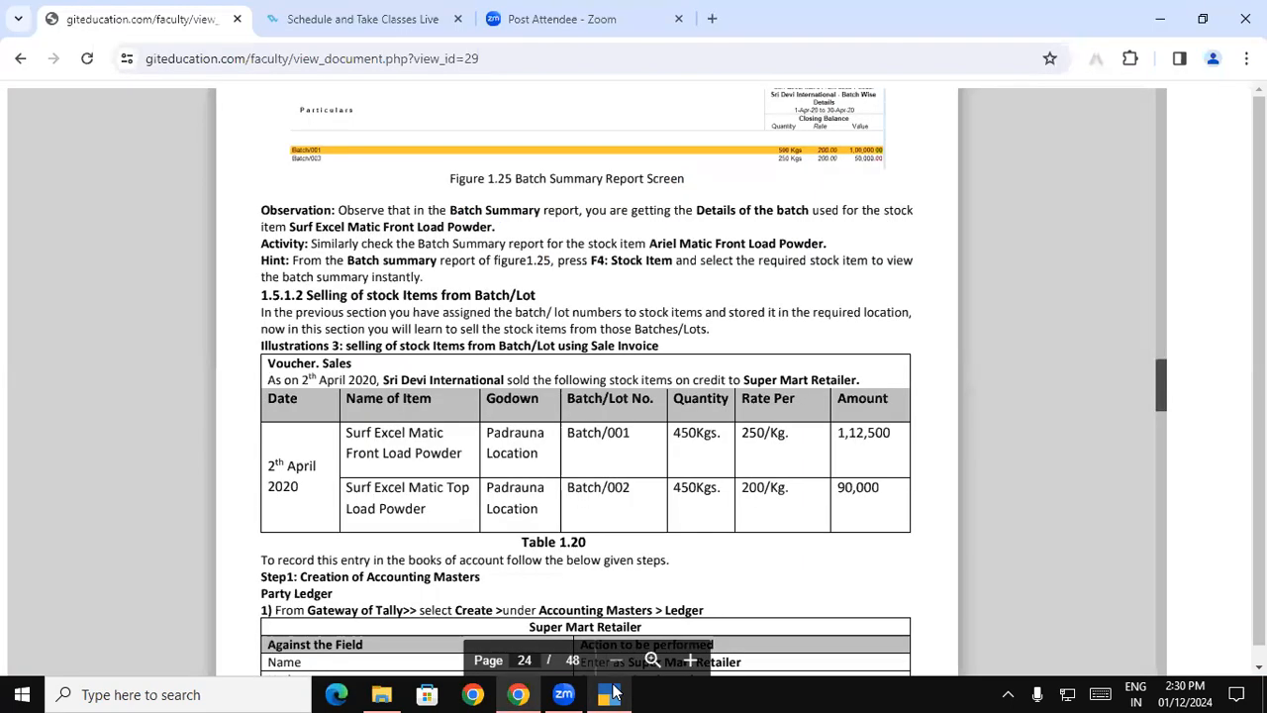
click(612, 693)
text(2503)
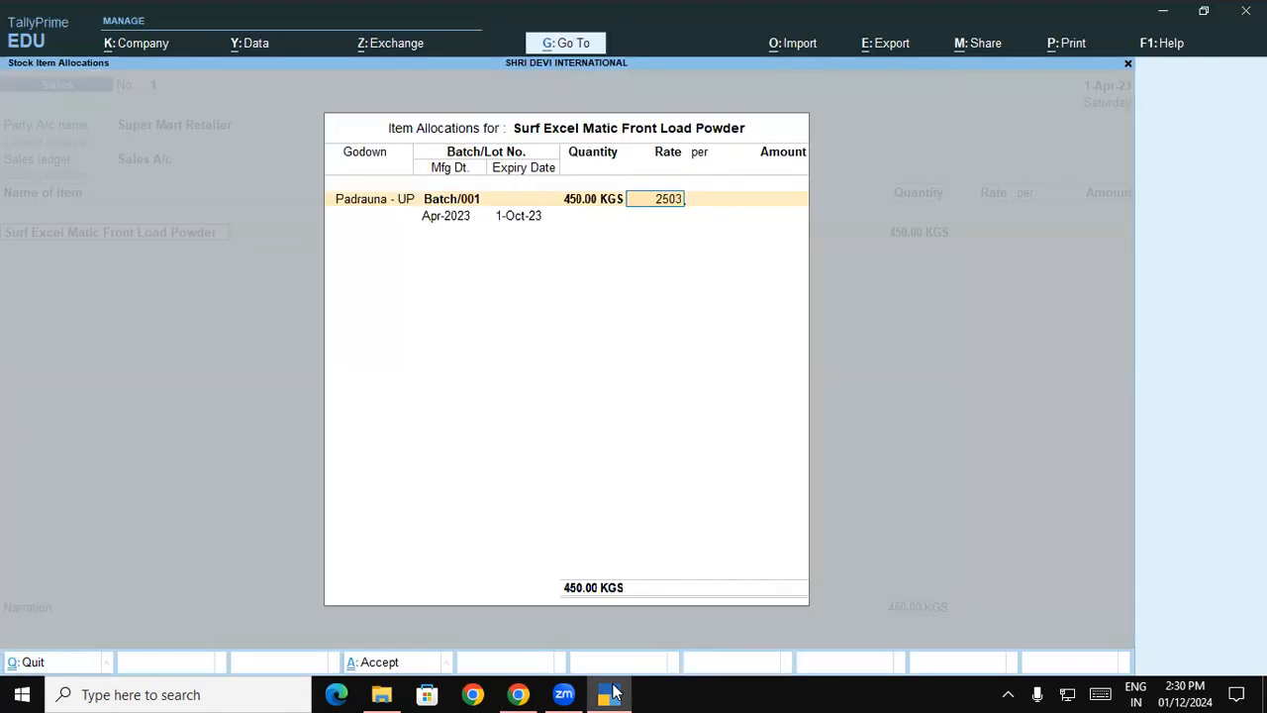
key(Return)
key(Return)
key(Return)
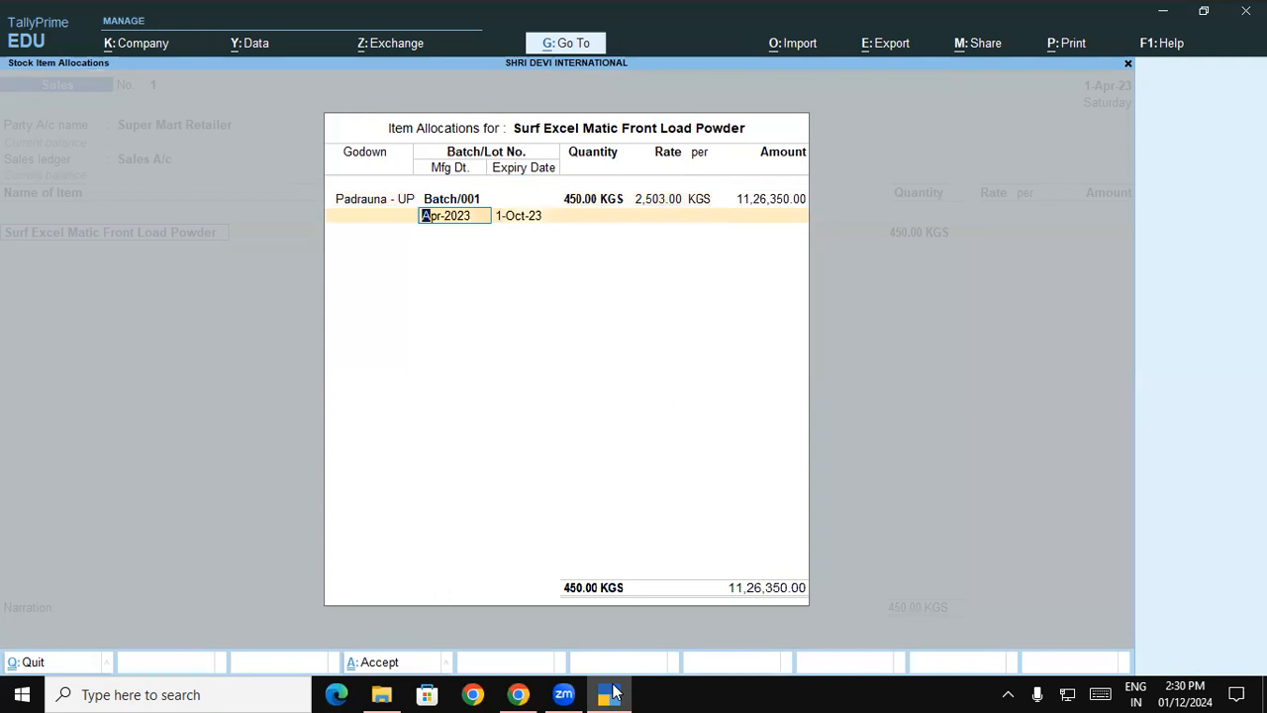
key(BackSpace)
key(BackSpace)
key(BackSpace)
text(250)
key(Return)
key(Return)
key(Return)
key(Return)
key(Return)
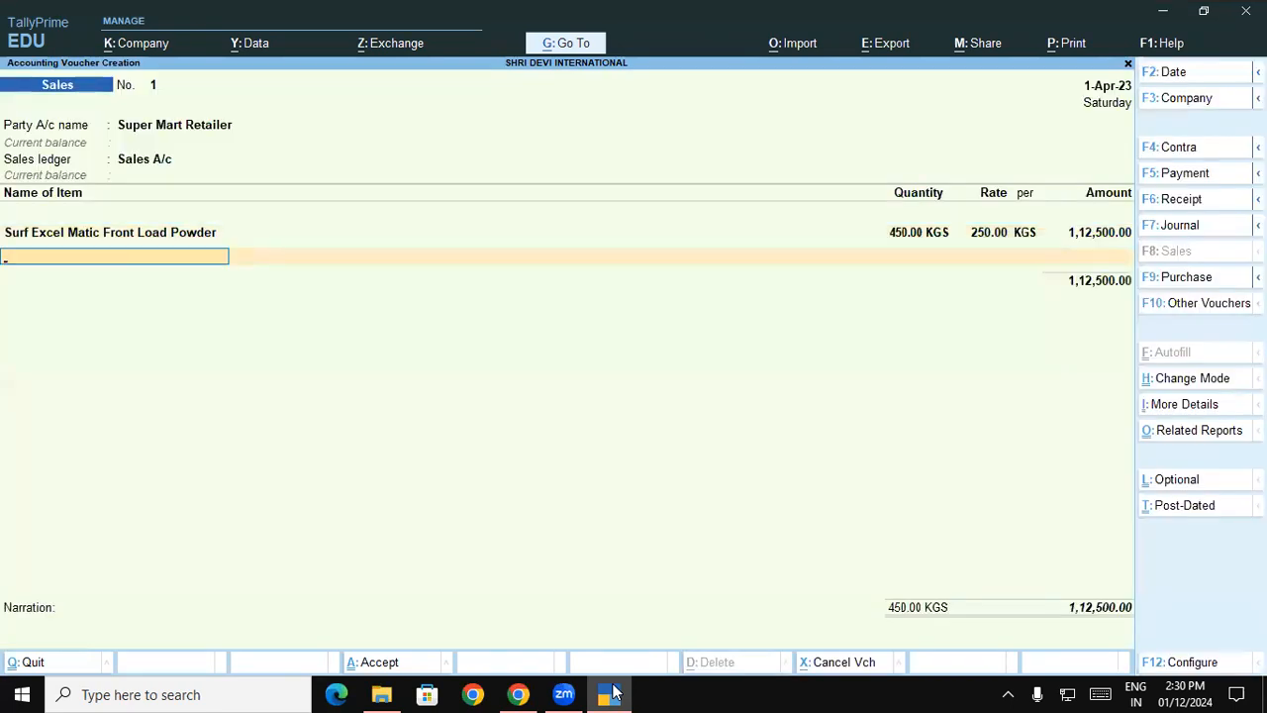
- Check the second item in the Chrome course document, then add Surf Excel Matic Top Load Powder from the Padrauna - UP godown, Batch/002
click(611, 693)
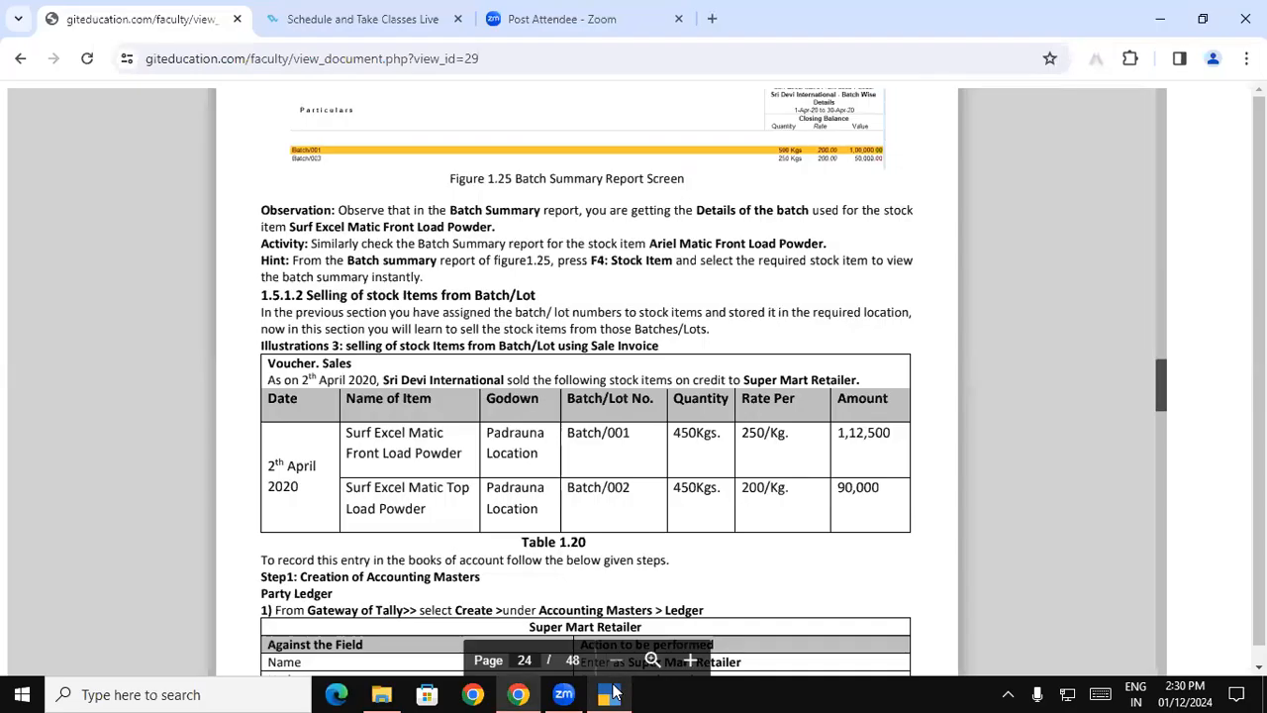
click(611, 693)
text(S)
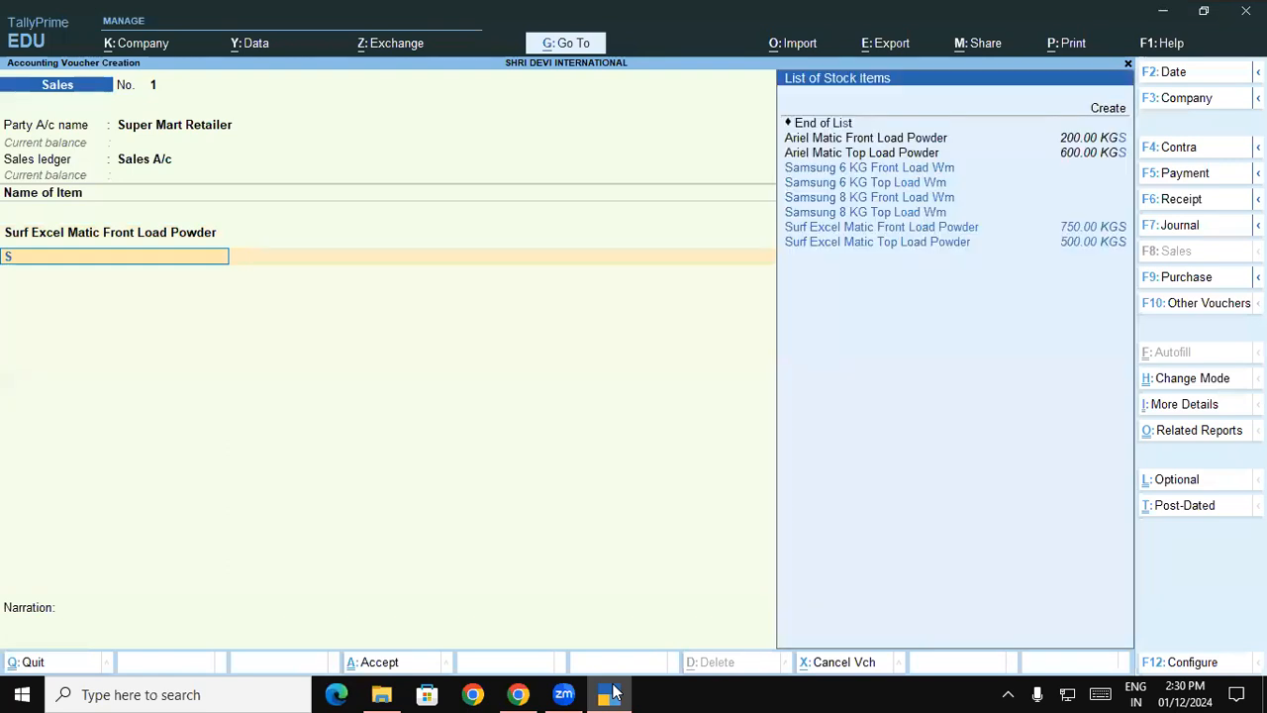
text(u)
key(Down)
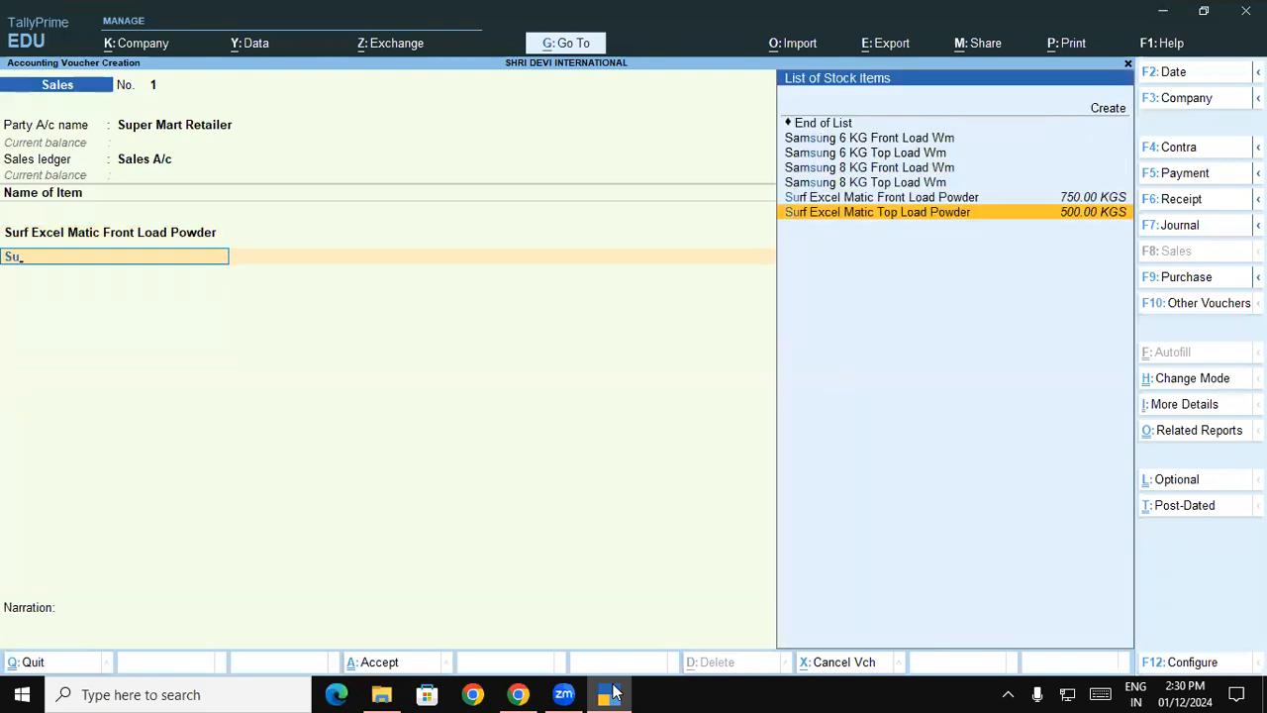
key(Return)
text(P)
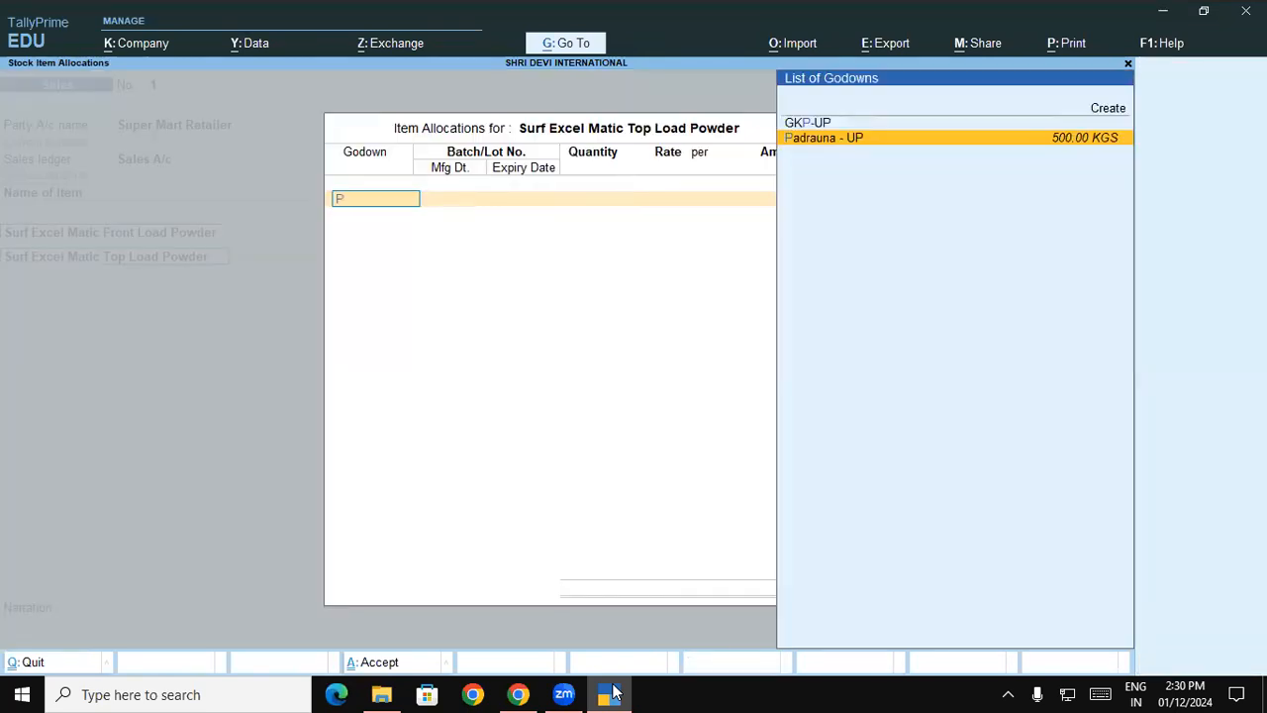
key(Return)
- Enter 450 KGS at a rate of 200 per KGS for the Top Load Powder batch and accept the item allocation
key(Return)
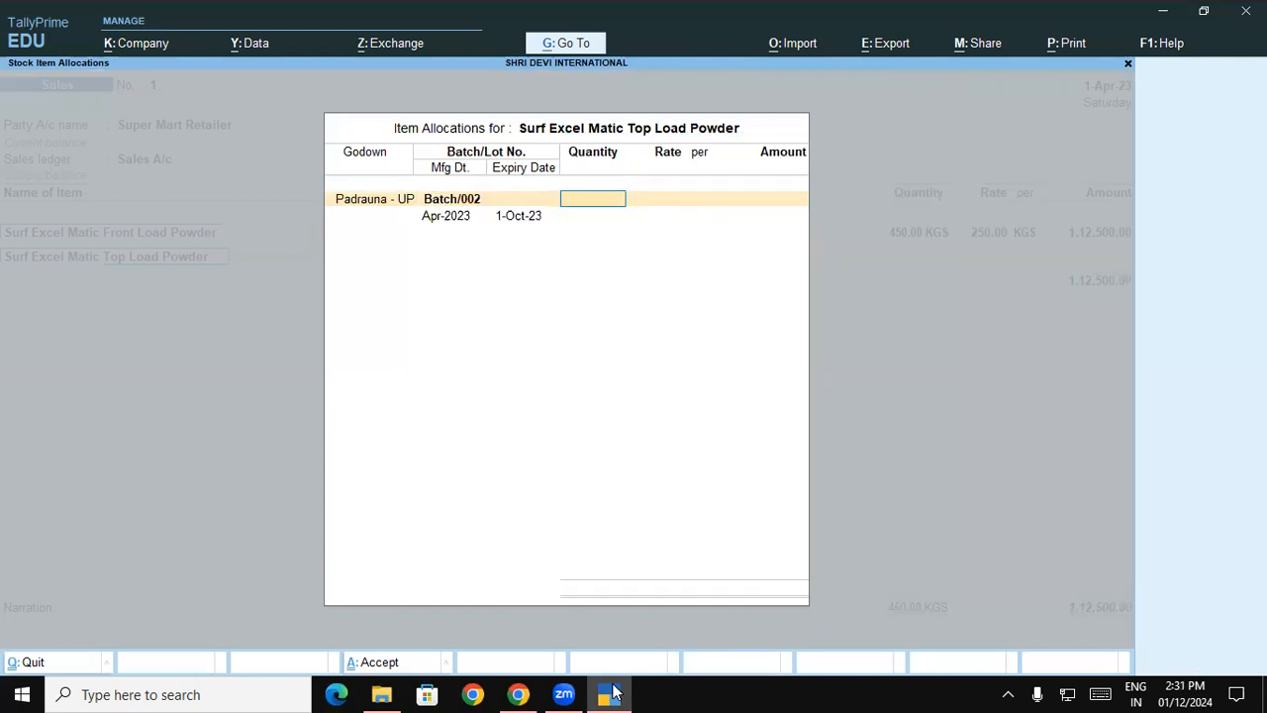
text(450)
key(Return)
text(200)
key(Return)
key(Return)
key(Return)
key(Return)
- End the sales item list and choose New Ref as the bill reference type for Super Mart Retailer
key(Return)
key(Return)
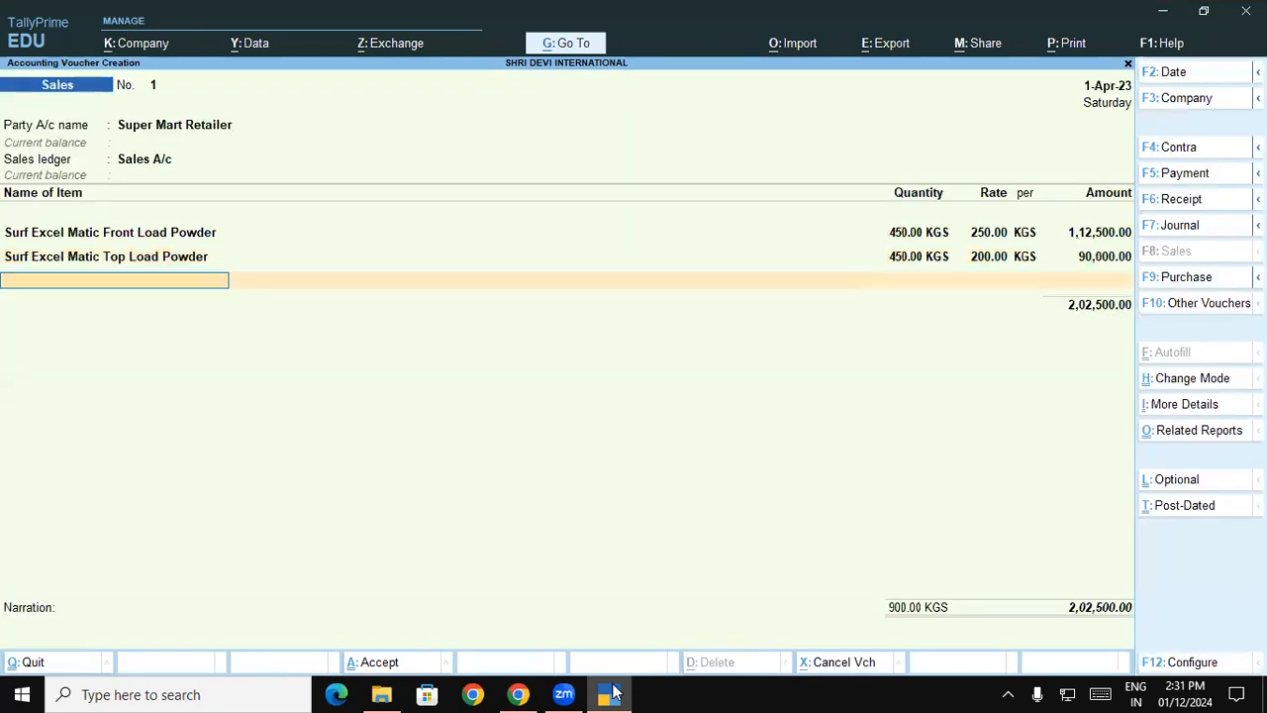
key(Return)
key(Return)
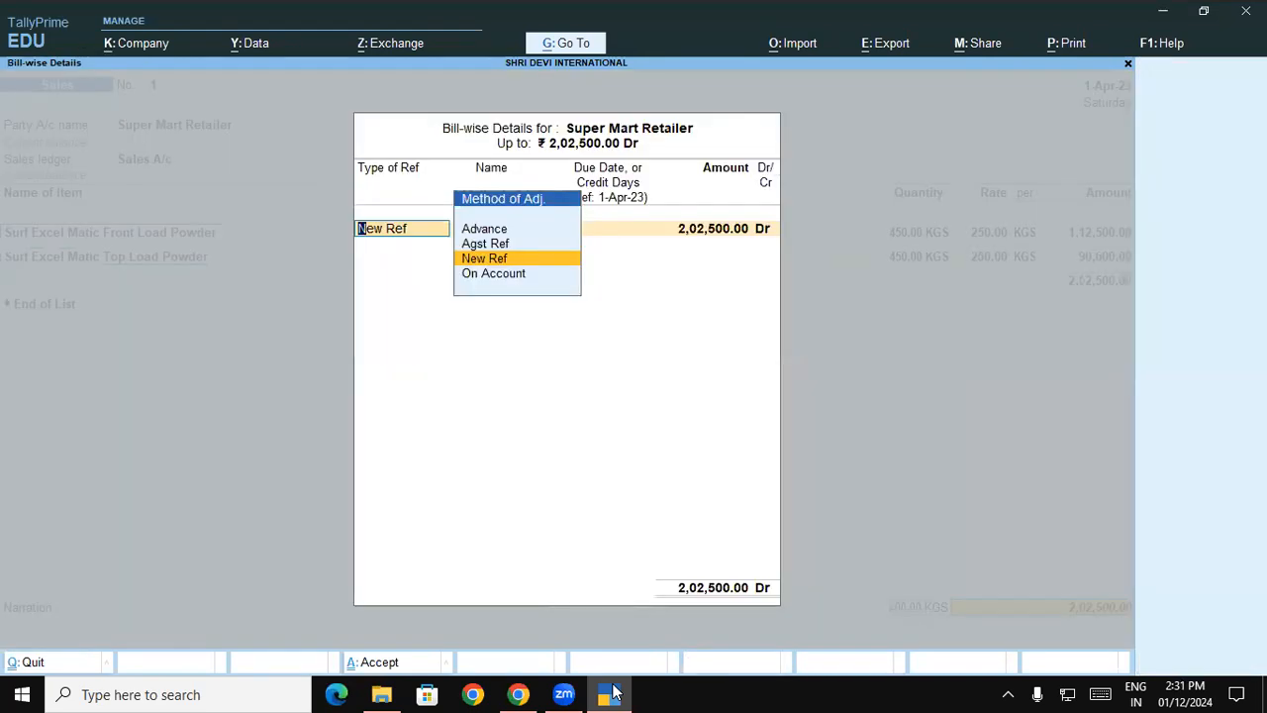
key(Return)
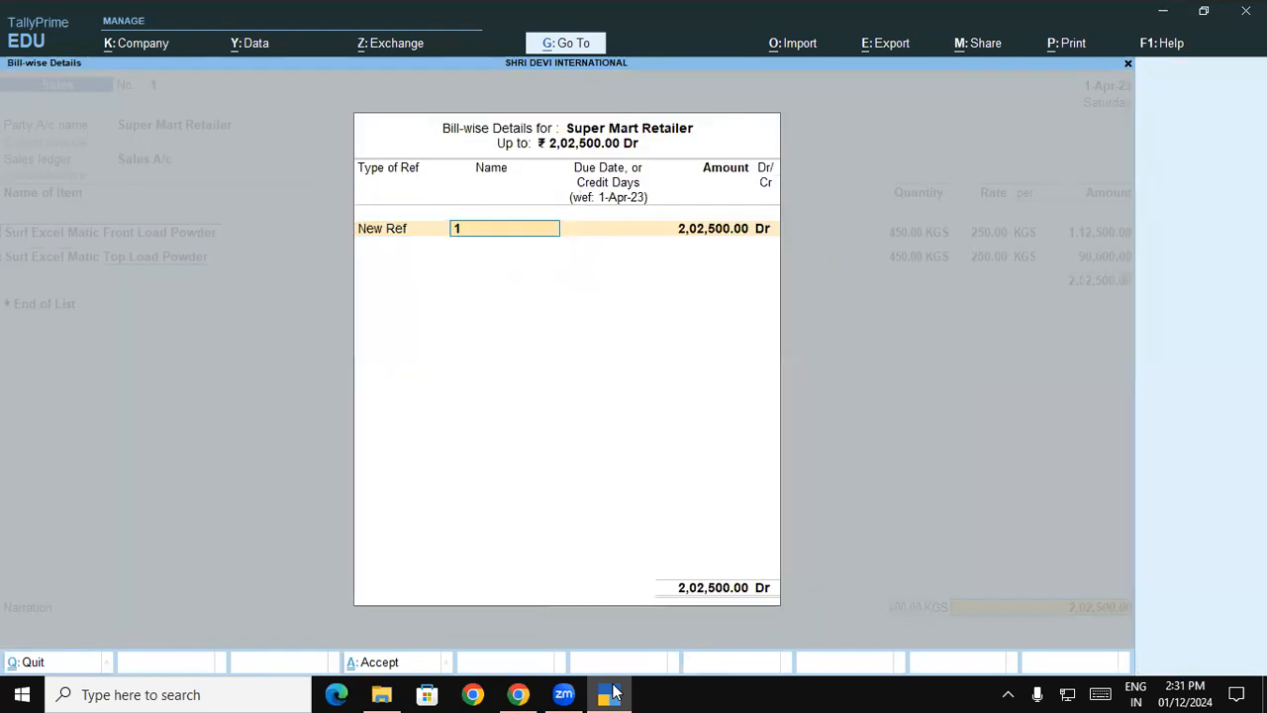
- Read the remaining sales voucher instructions on bill-wise details and narration in the Chrome course document
click(611, 693)
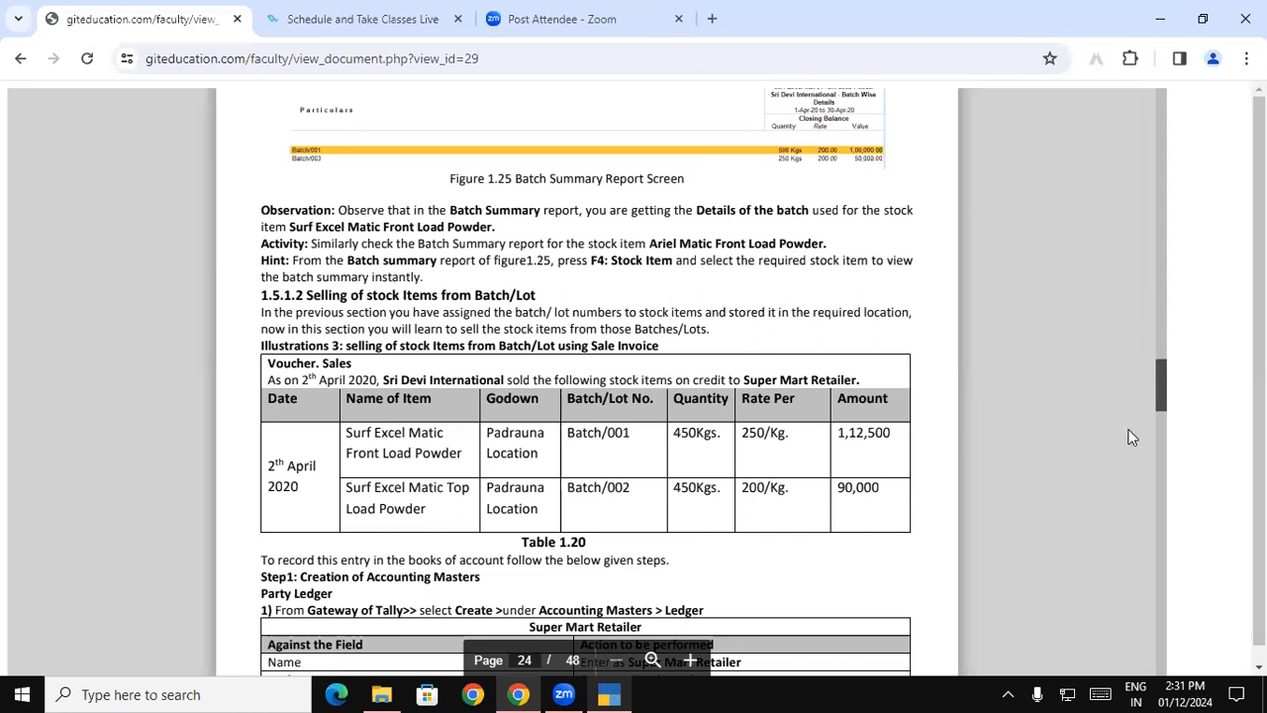
drag(1165, 384, 1165, 406)
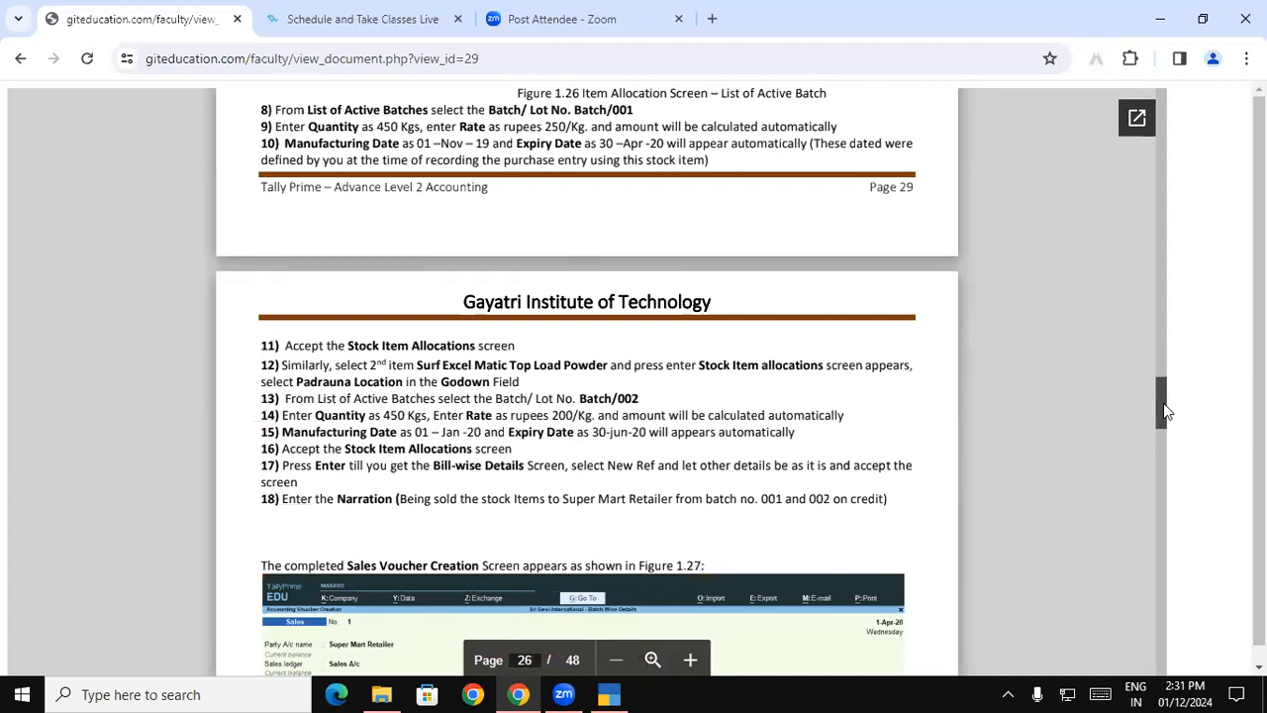
drag(1163, 401, 1162, 391)
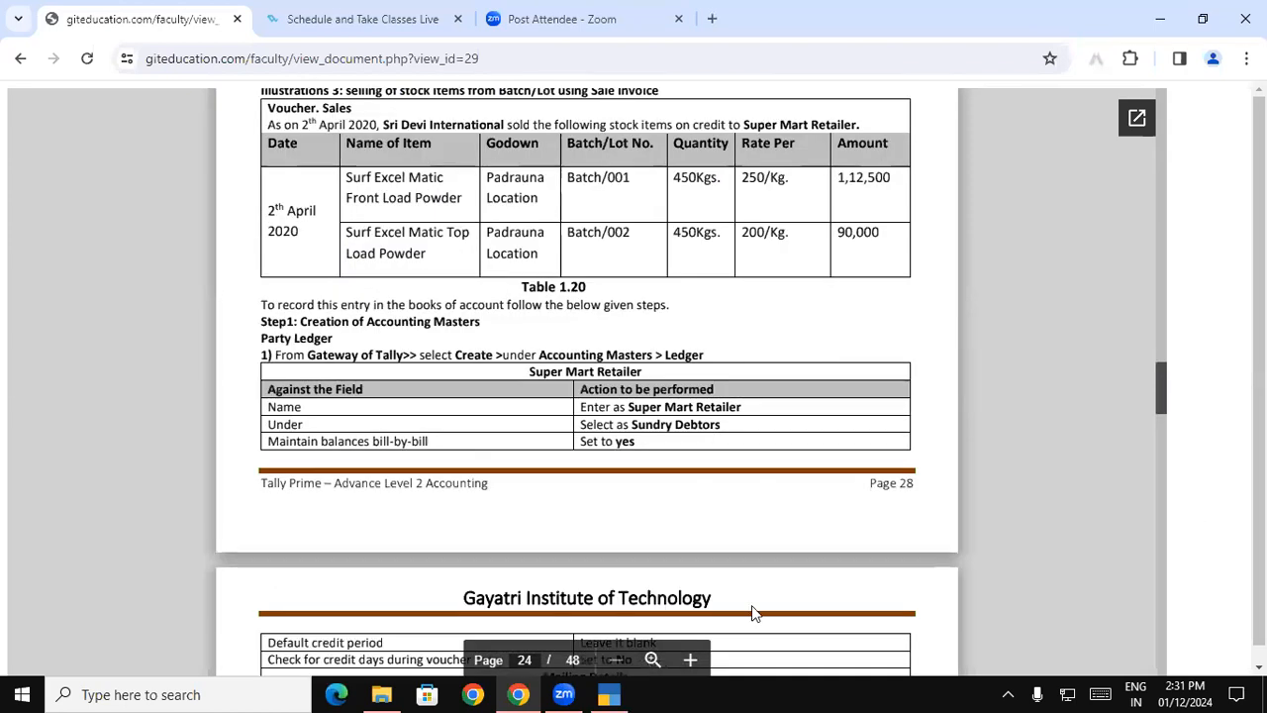
- Return to TallyPrime, name the bill reference 1, accept the bill-wise details and save the sales voucher without a narration
click(608, 693)
text(1)
key(Return)
key(Return)
key(Return)
key(Return)
key(Return)
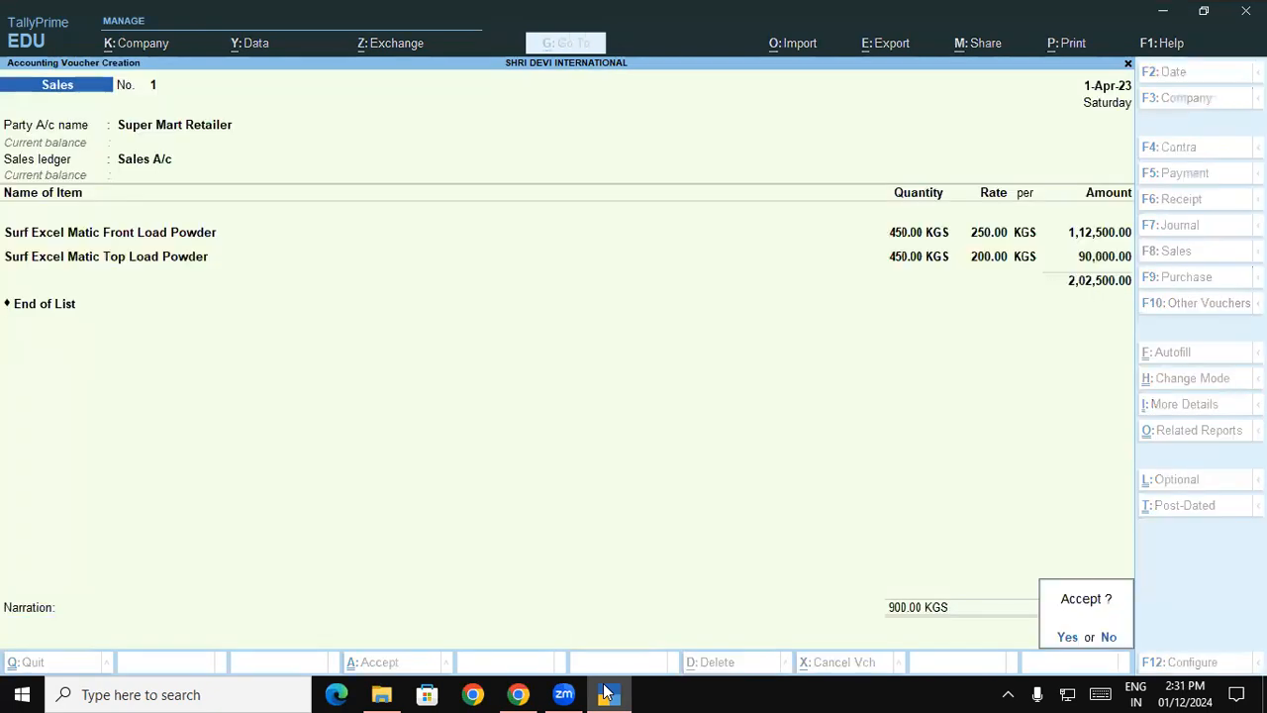
key(Return)
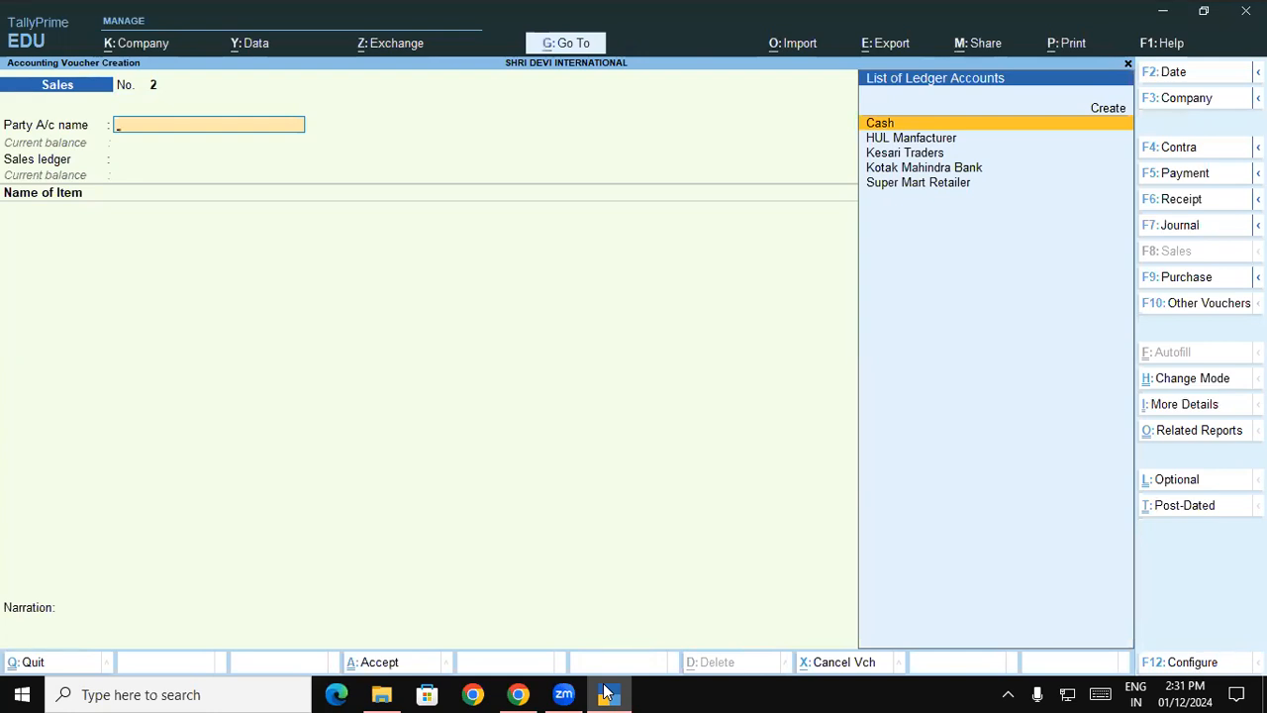
- Set up the new sales voucher with Cash as party, blank dispatch details and Sales A/c as the sales ledger
key(Return)
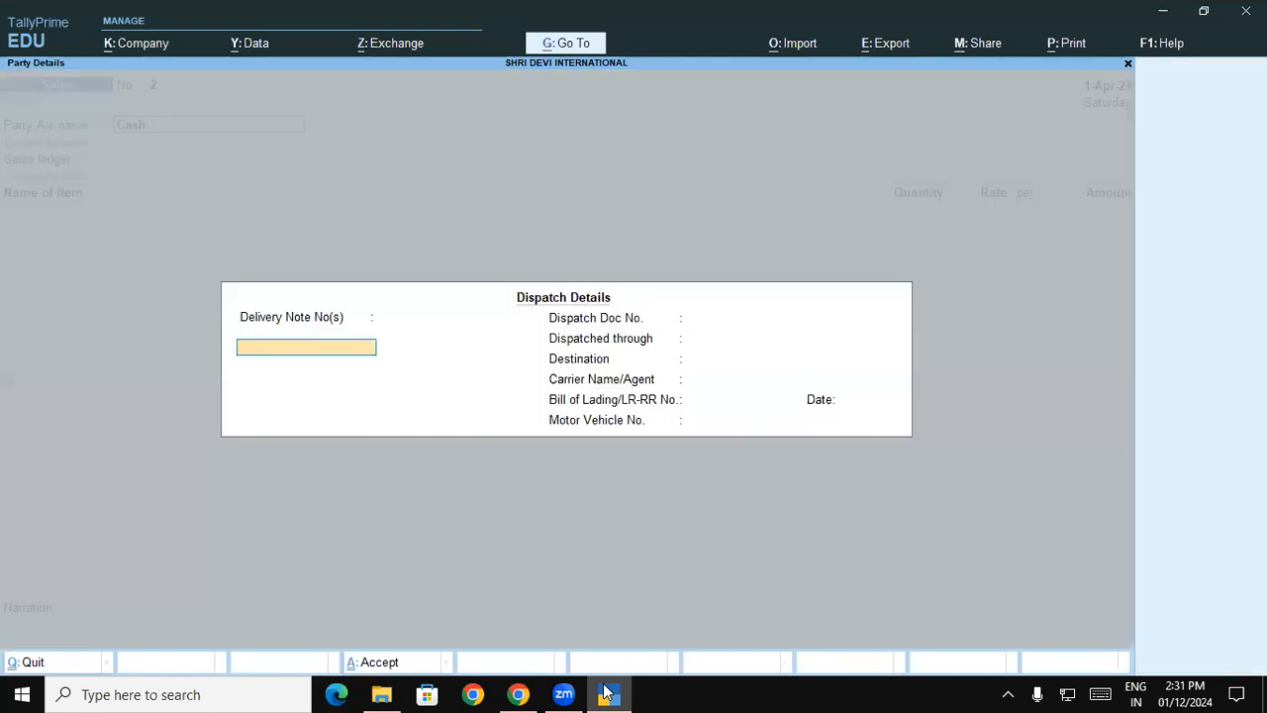
key(ctrl+a)
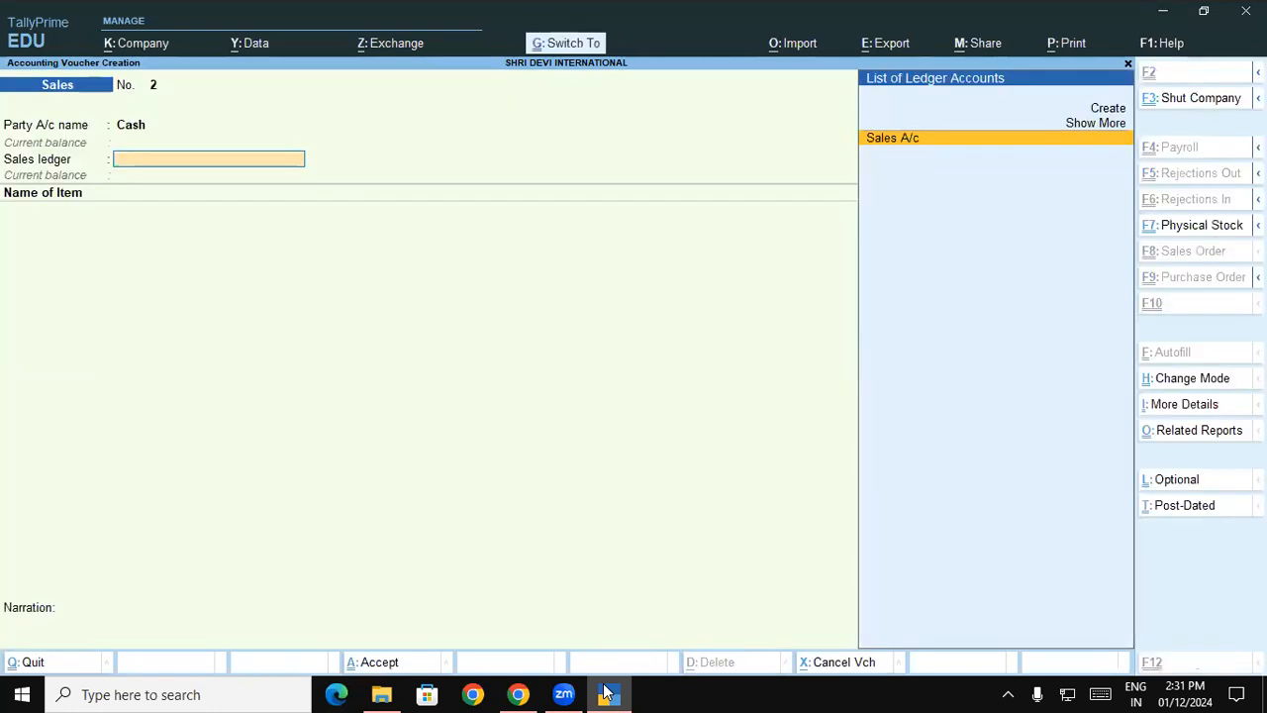
key(Return)
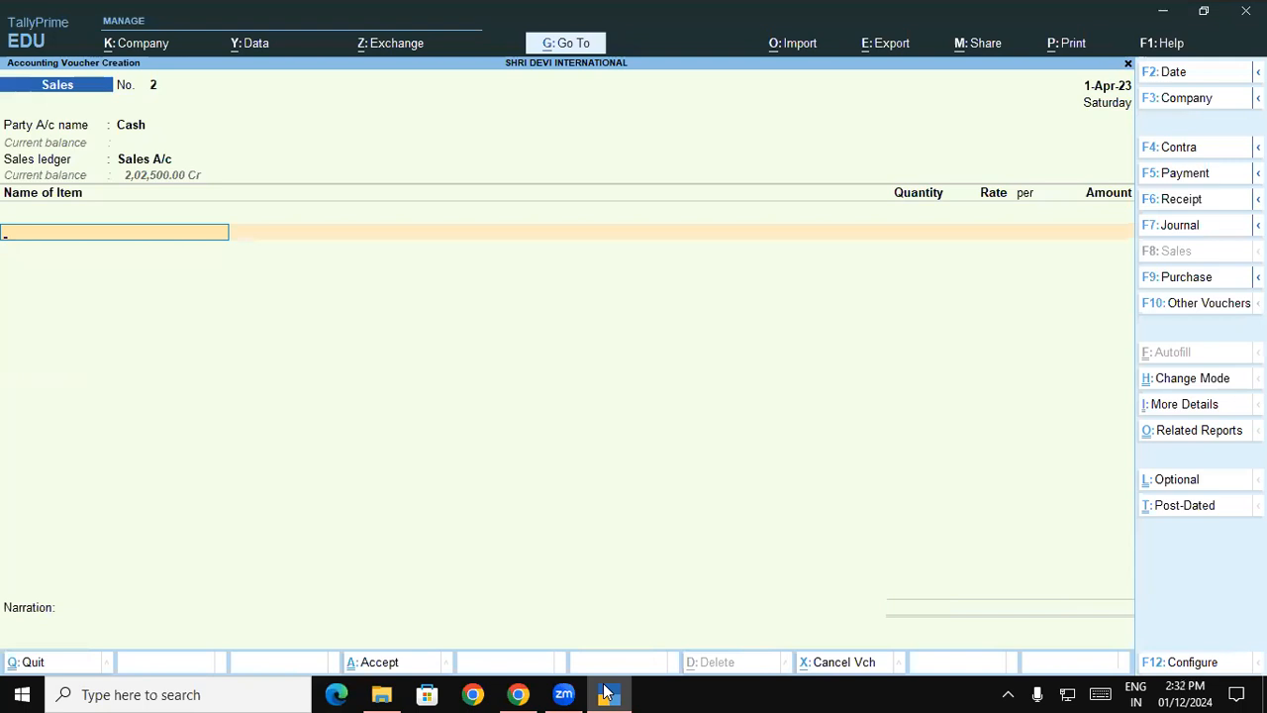
- View the active batches of Surf Excel Matic Top Load Powder in the Padrauna - UP godown and leave the allocation
text(Su)
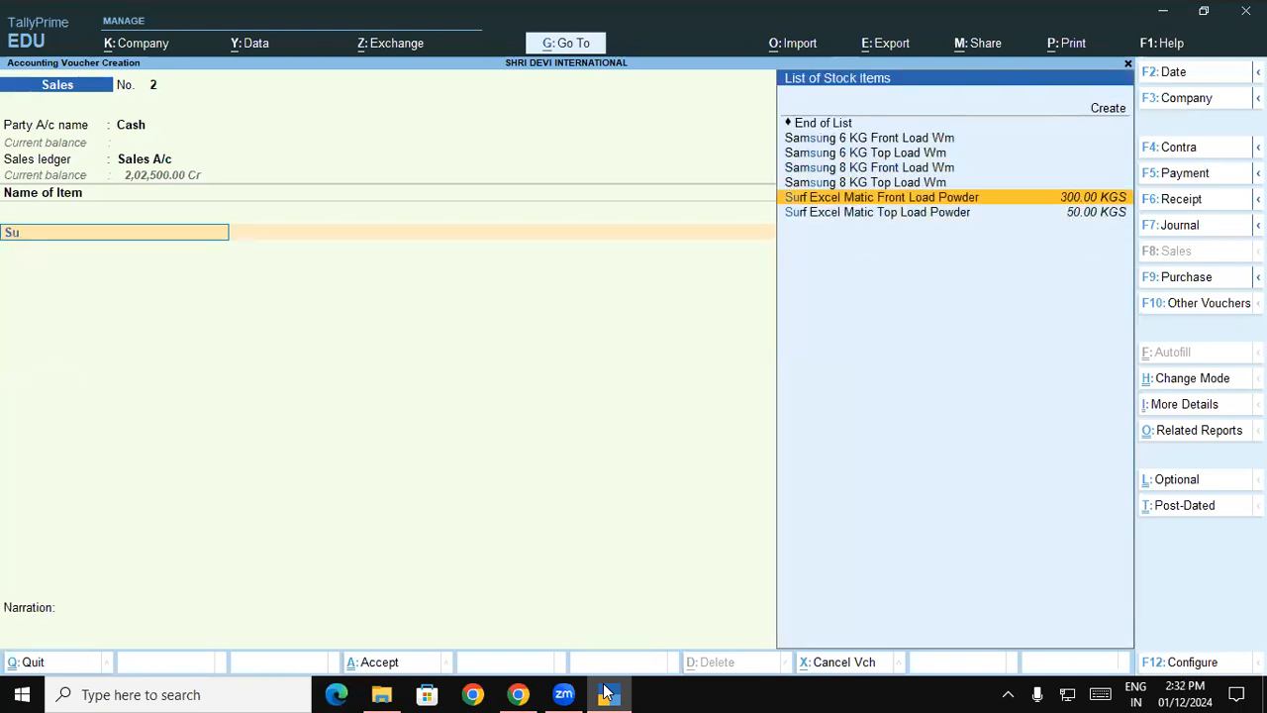
key(Down)
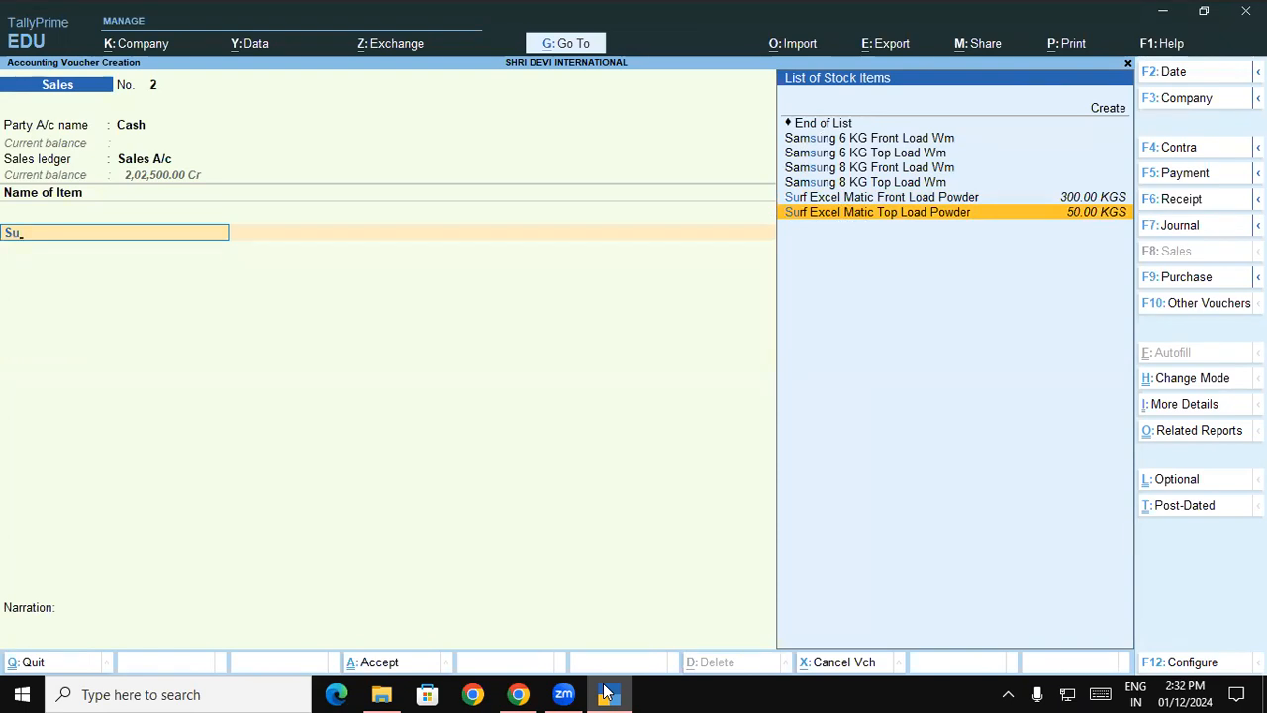
key(Return)
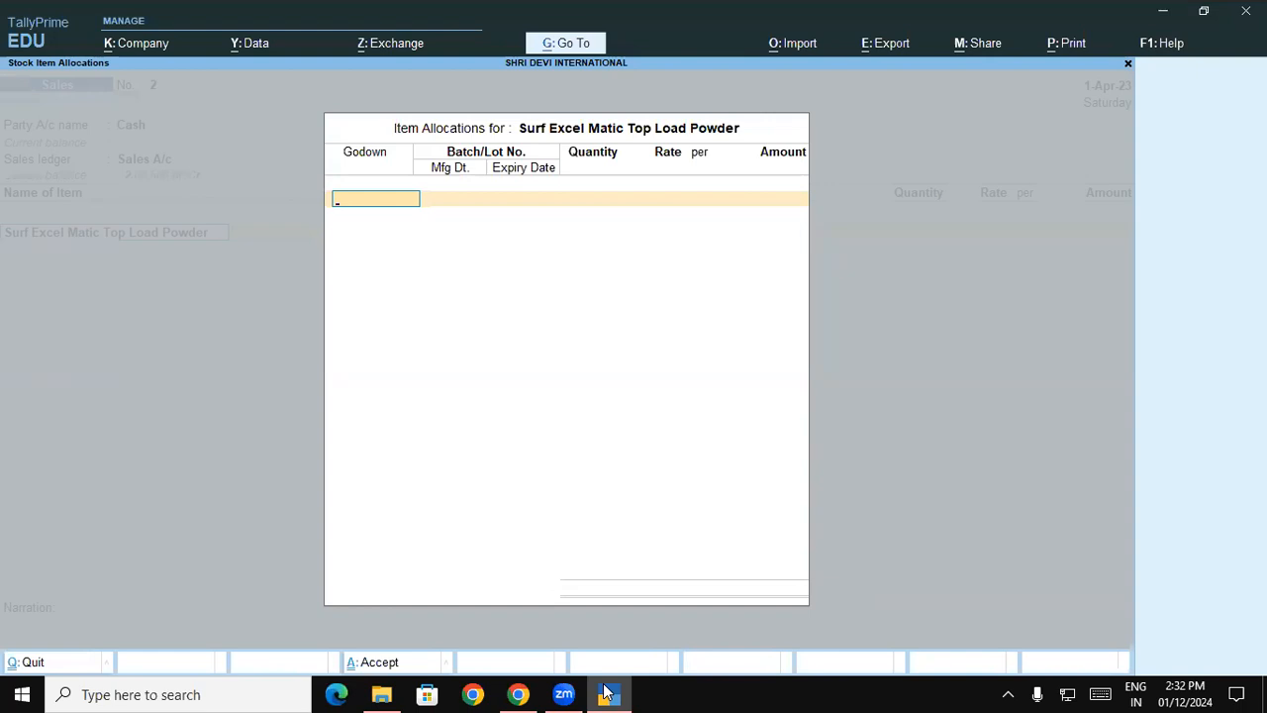
text(P)
key(Return)
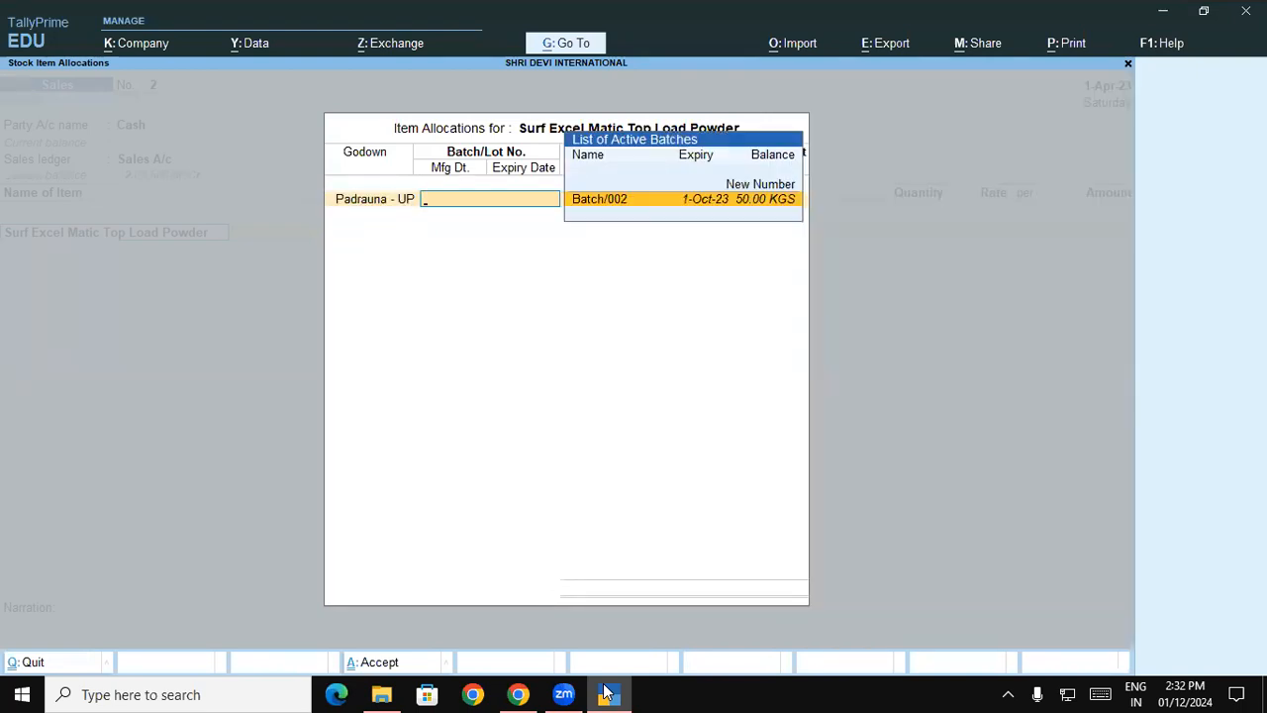
key(Escape)
key(BackSpace)
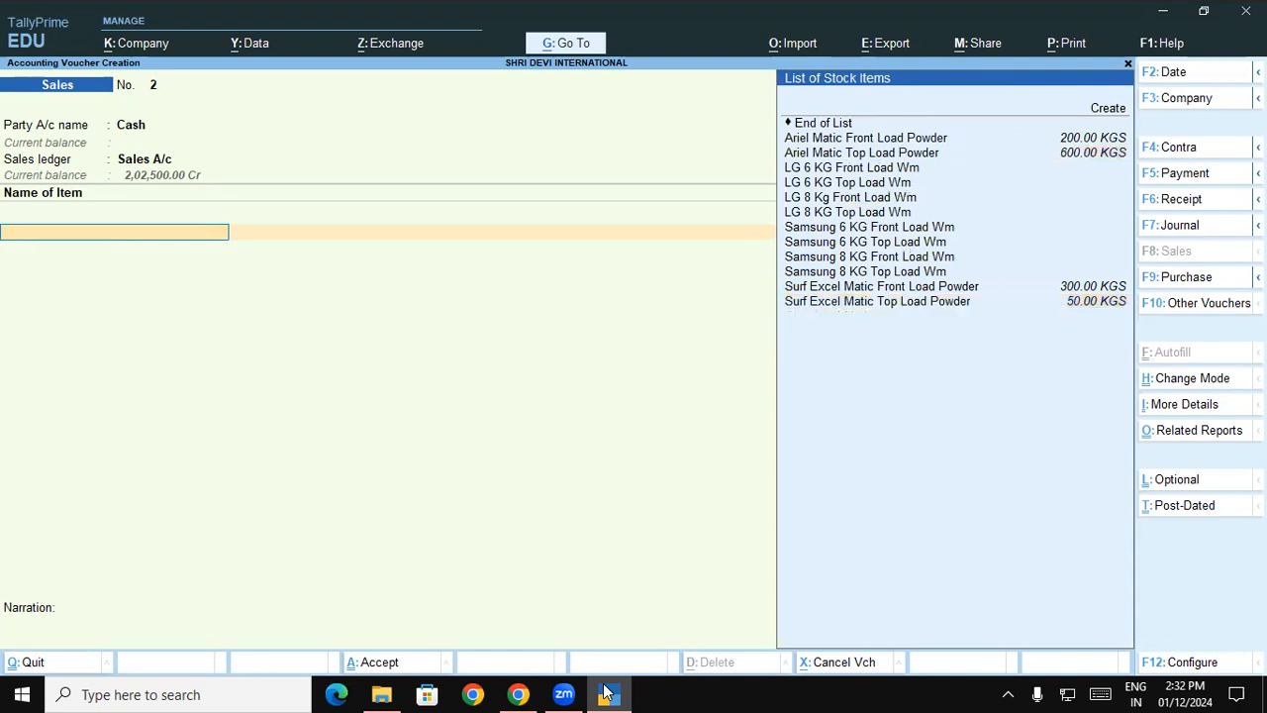
- Change the Cash sales voucher's date to 1-Nov-23 and accept the blank dispatch details
key(BackSpace)
key(BackSpace)
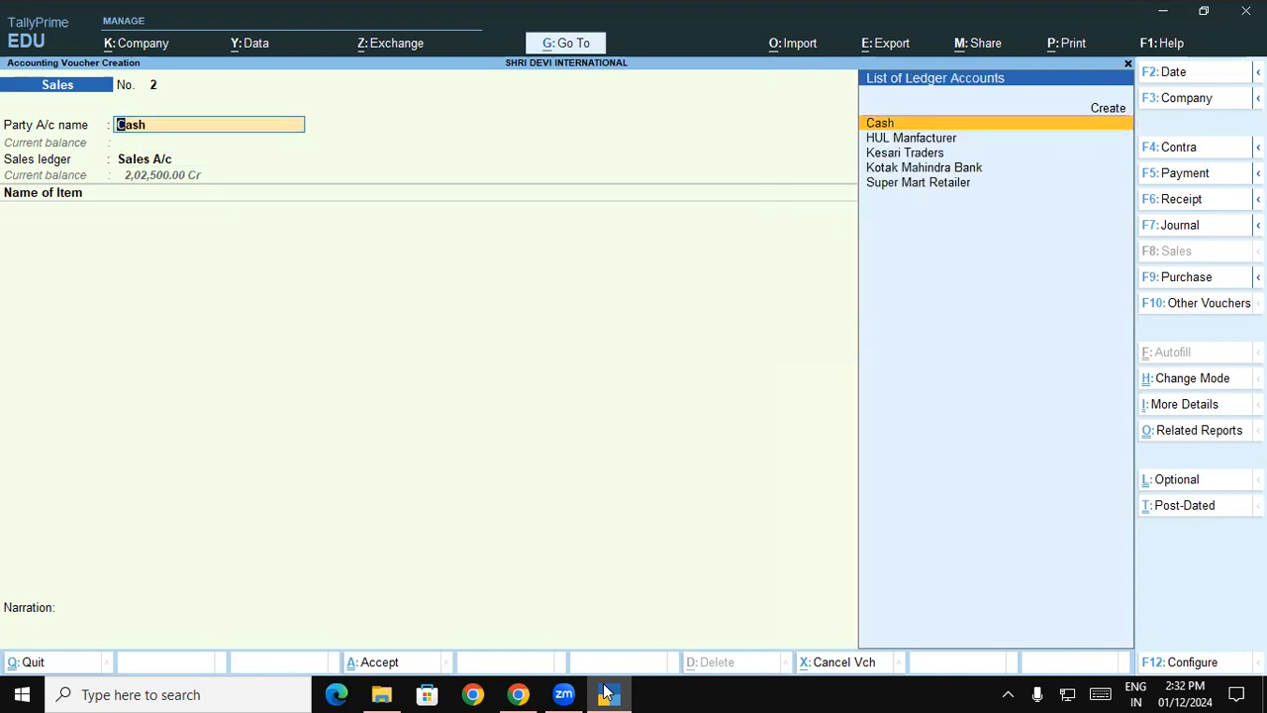
key(F2)
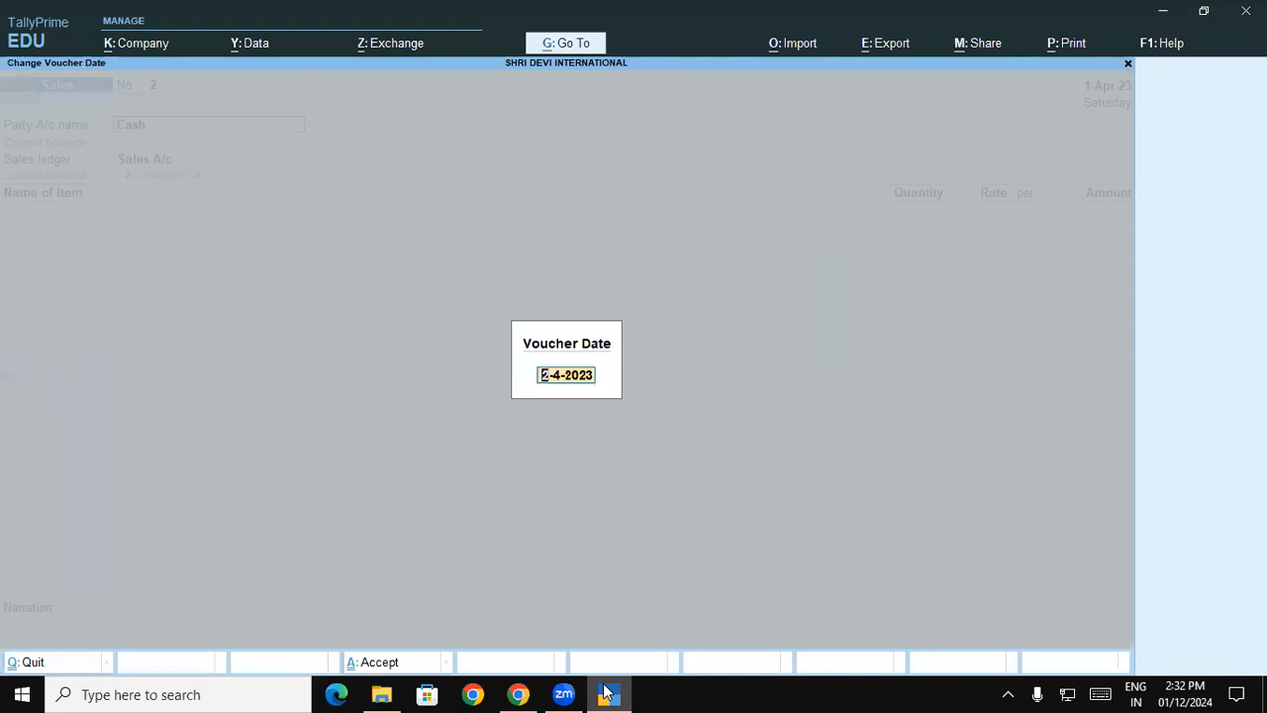
text(1-11)
key(Return)
key(Return)
key(Return)
key(Return)
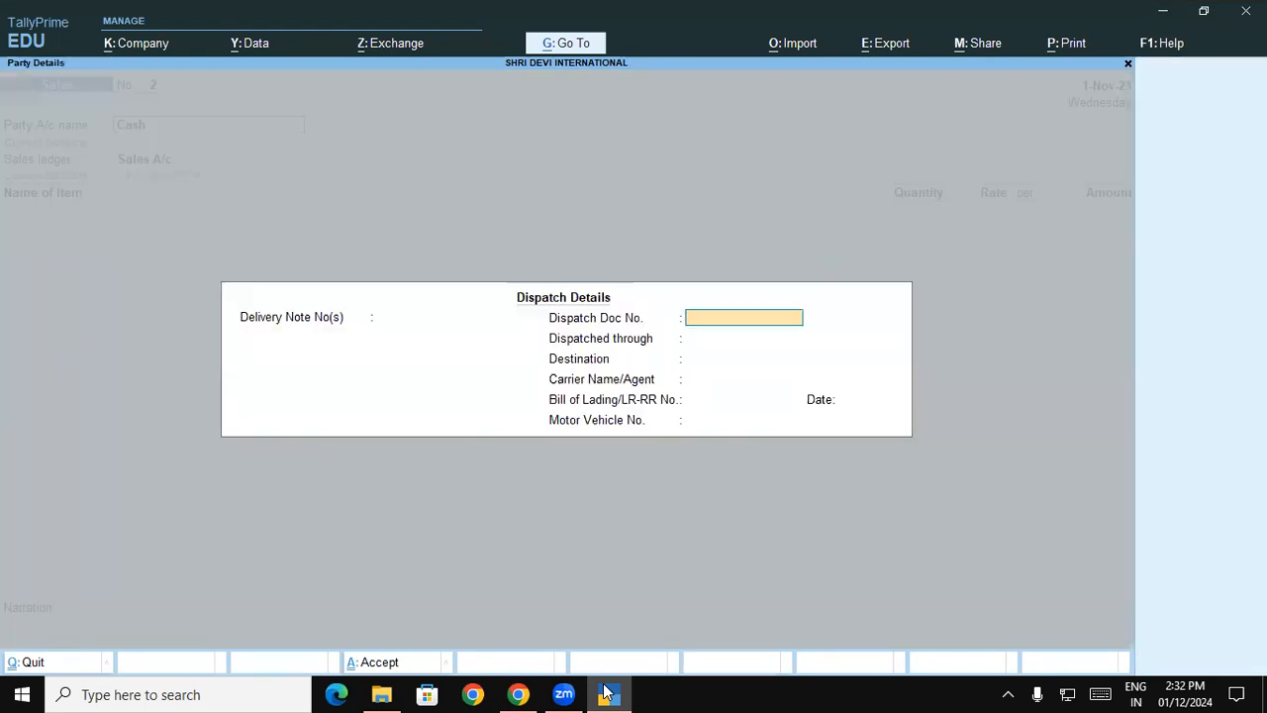
key(ctrl+a)
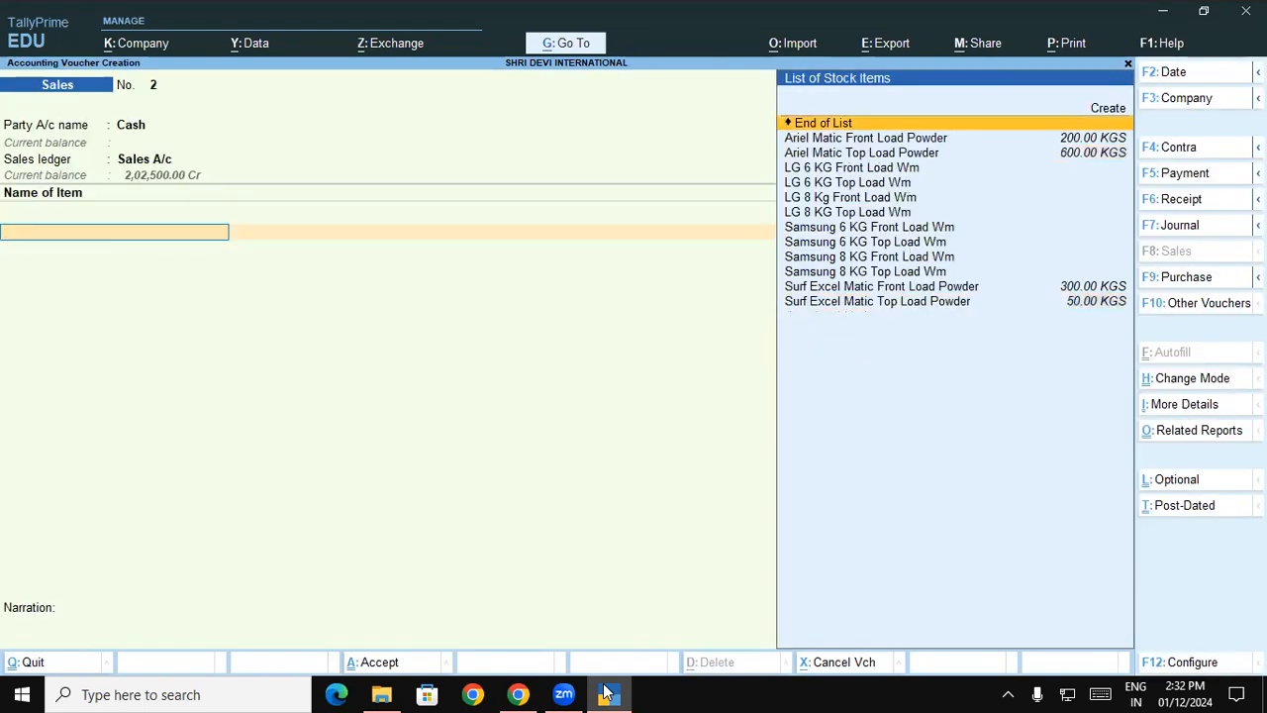
- View the Padrauna - UP active batches of Surf Excel Matic Top Load Powder for the 1-Nov-23 date and abandon the allocation
text(S)
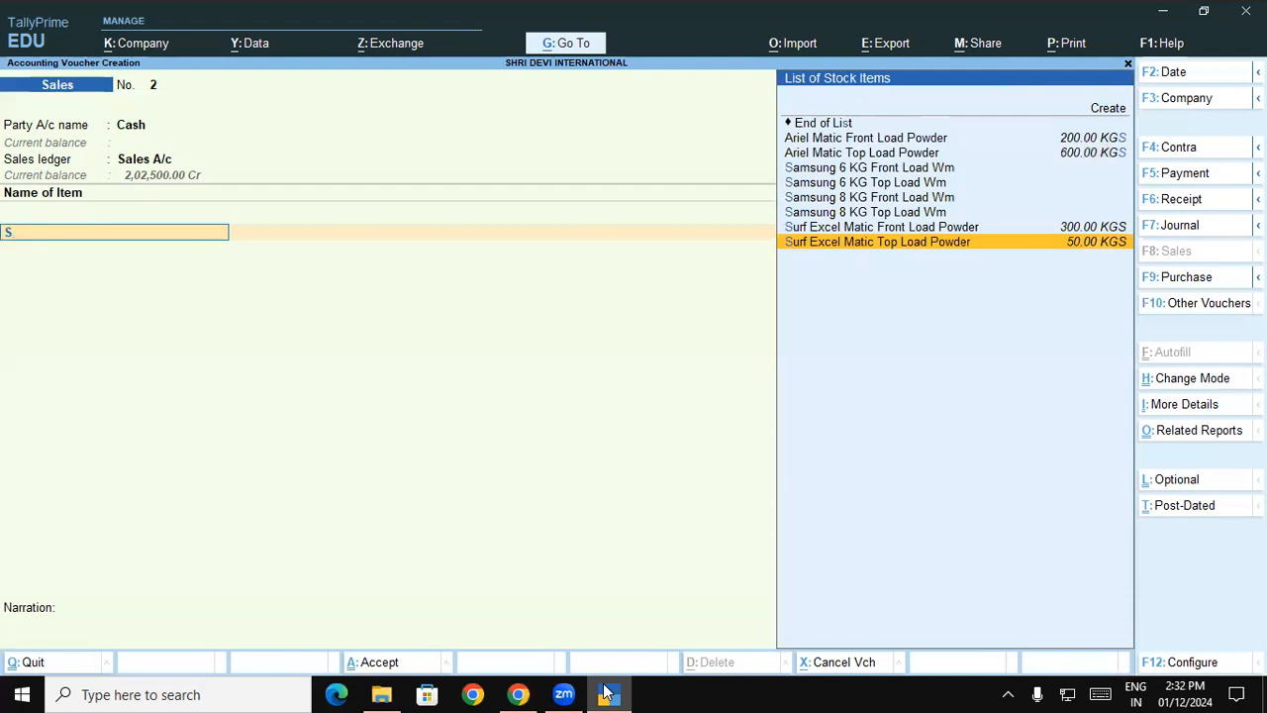
key(Return)
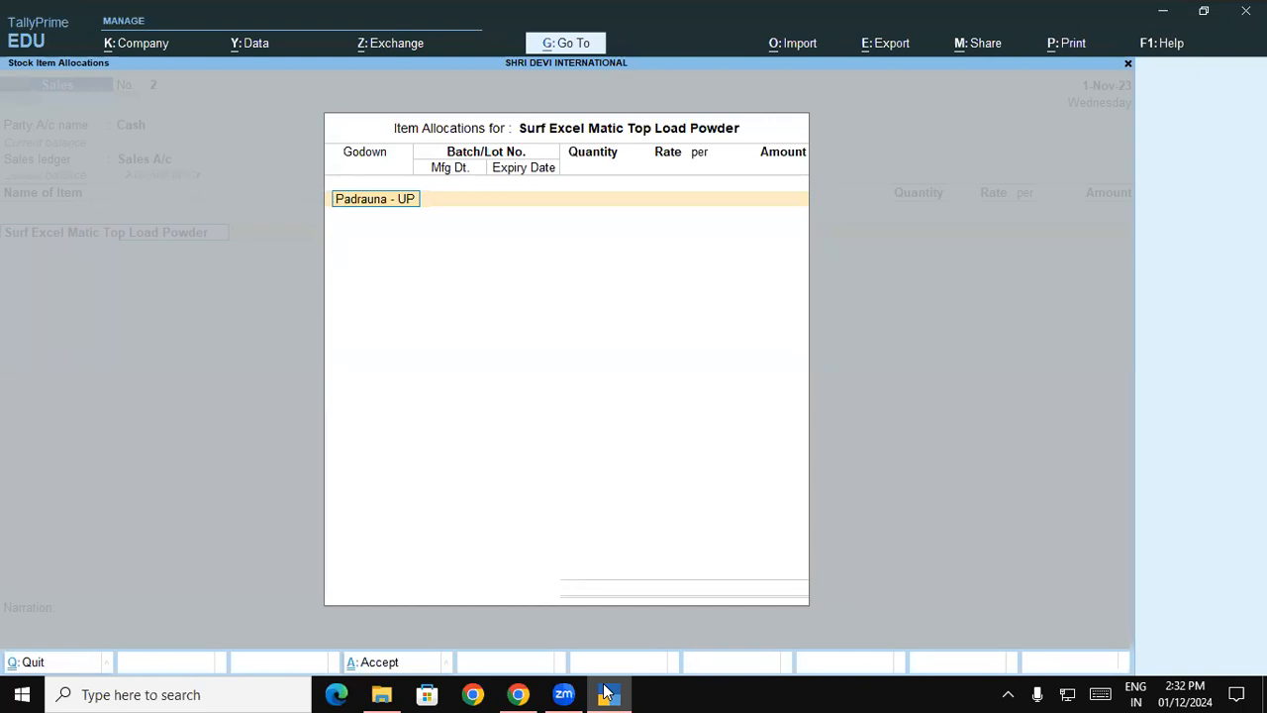
key(Return)
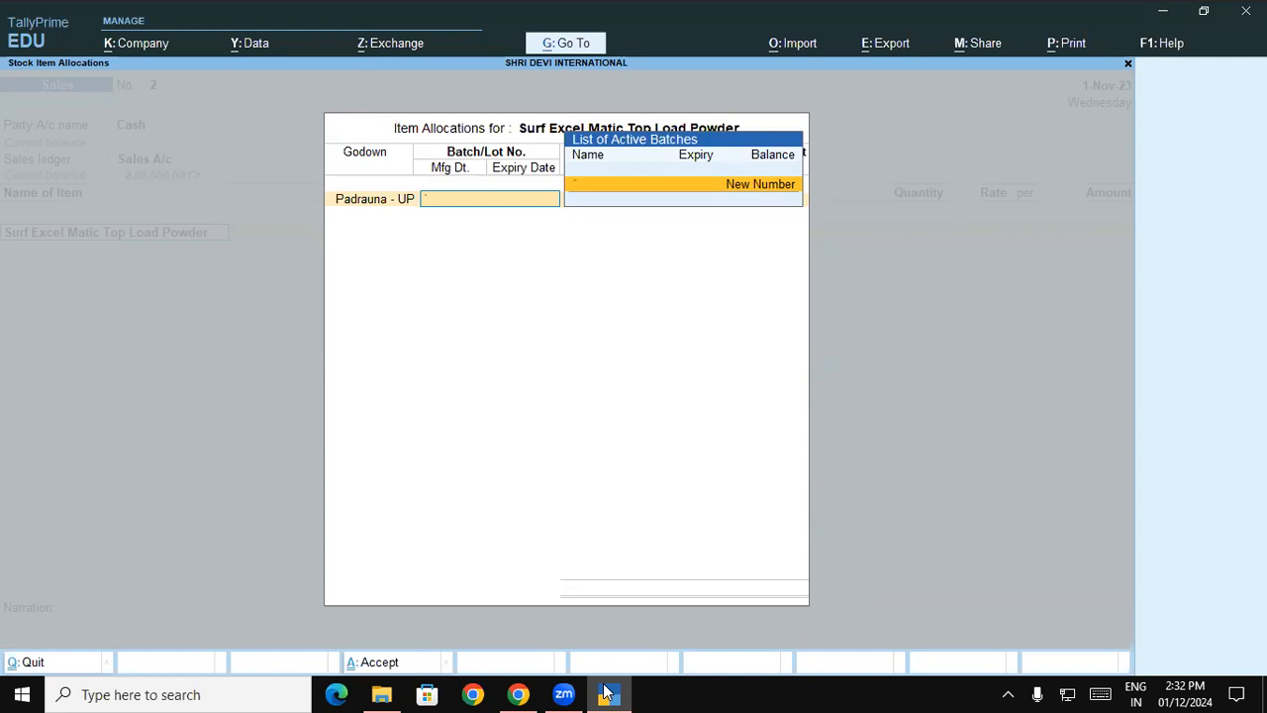
key(Escape)
key(y)
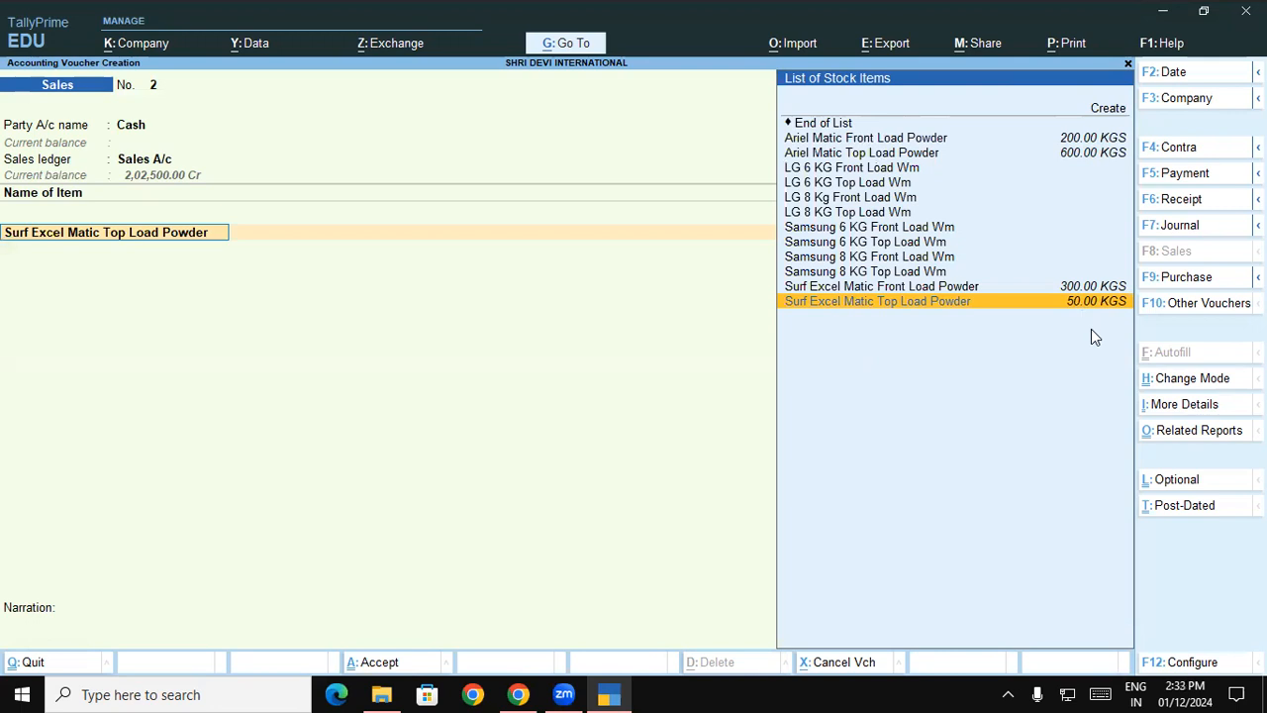
- Go back to the voucher header, set the voucher date to 1-Sep-23 and keep Sales A/c as the ledger
key(BackSpace)
key(BackSpace)
key(BackSpace)
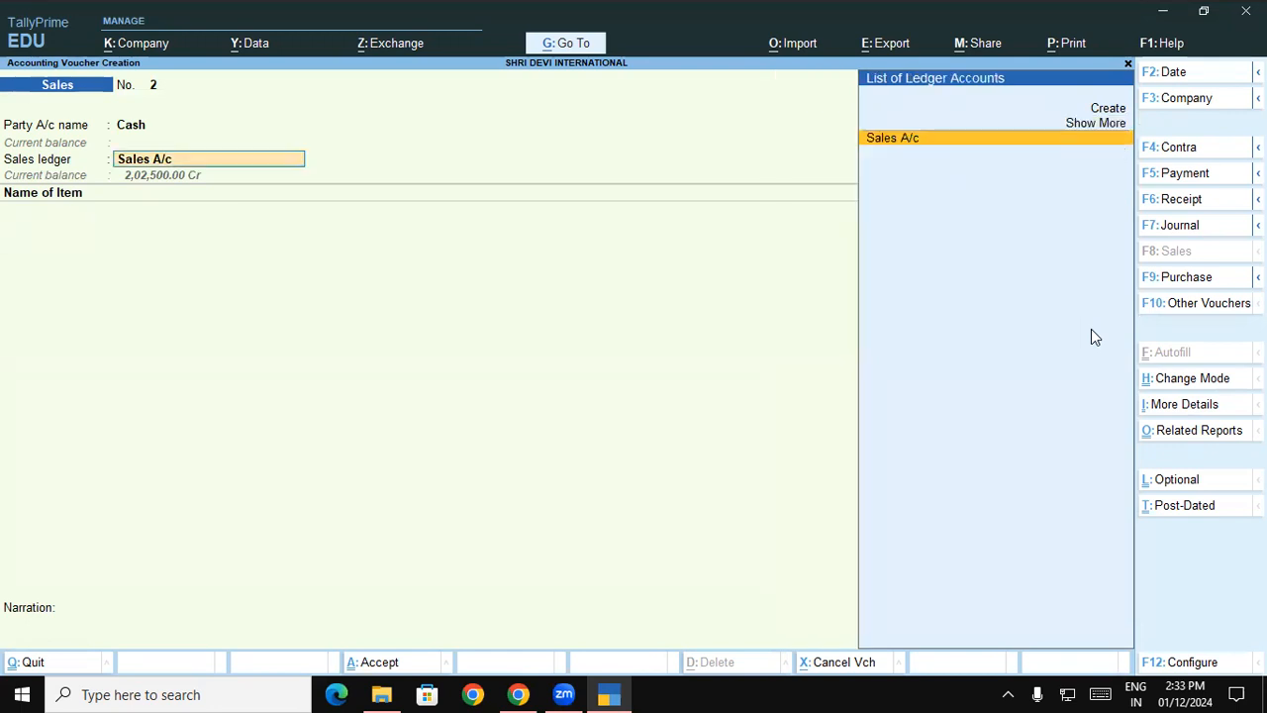
key(F2)
text(1-9)
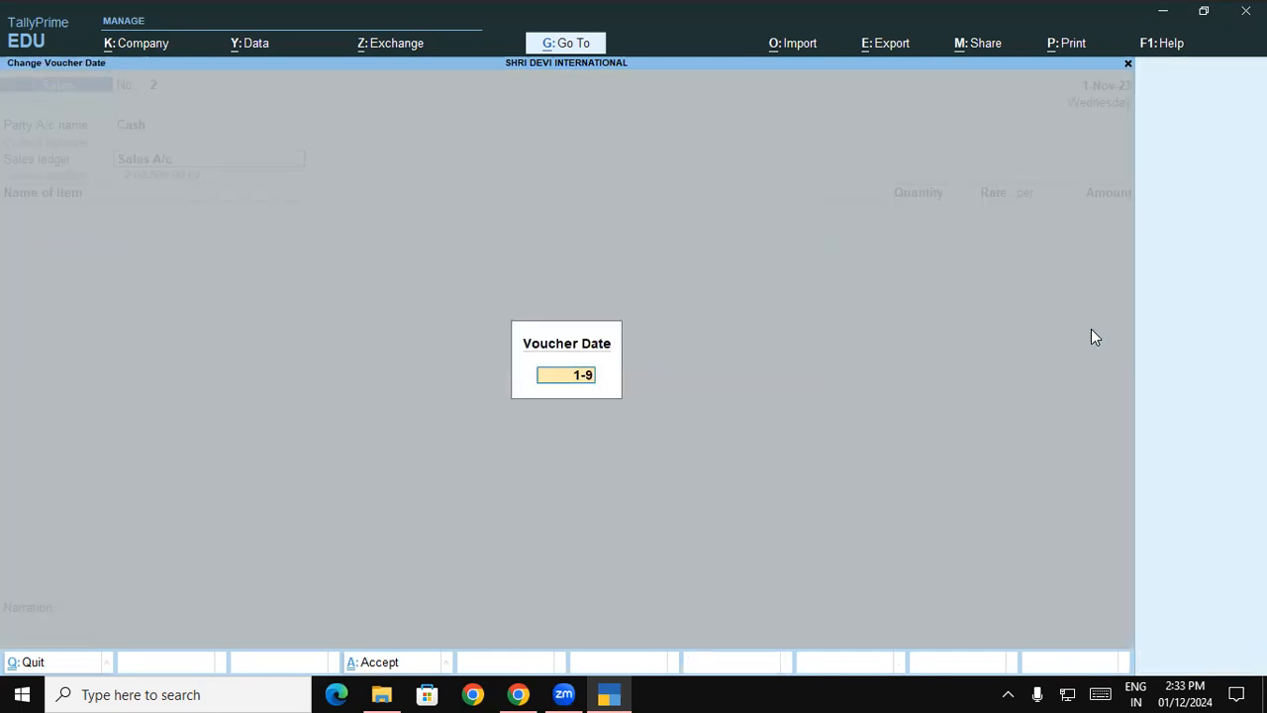
key(Return)
key(Return)
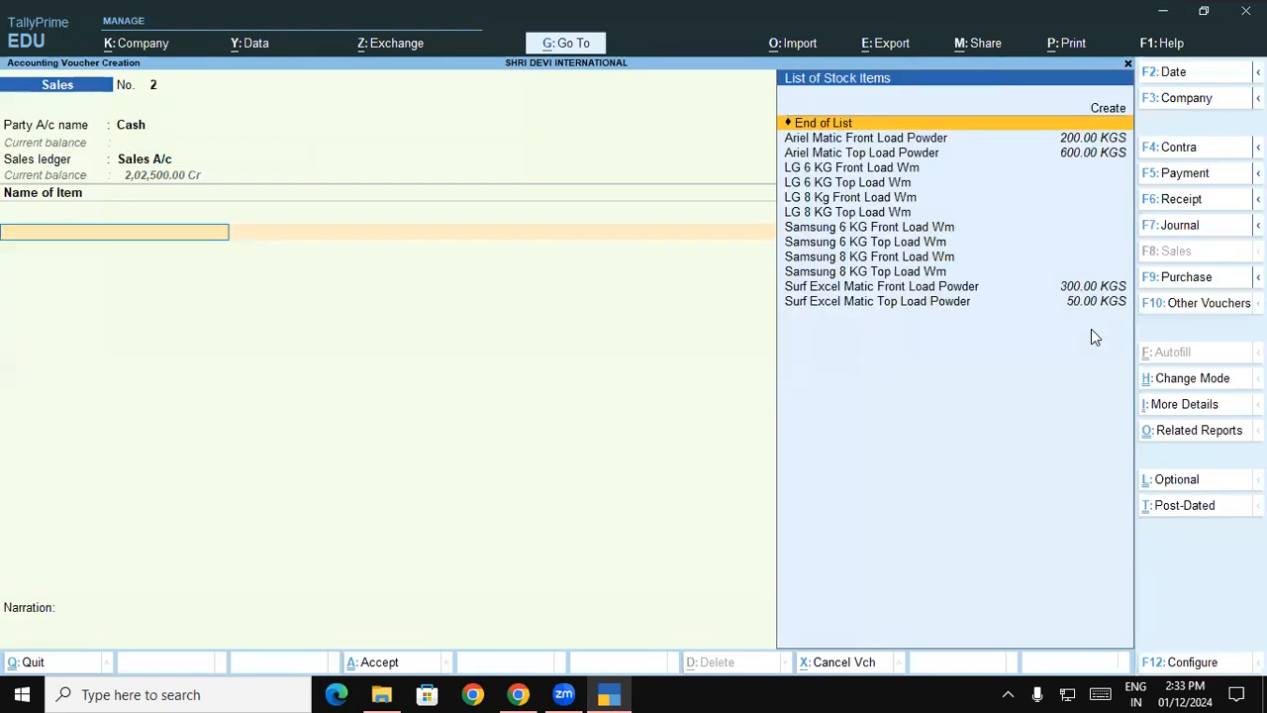
- View the Padrauna - UP active batches of Surf Excel Matic Top Load Powder for the 1-Sep-23 date and close the allocation
text(Su)
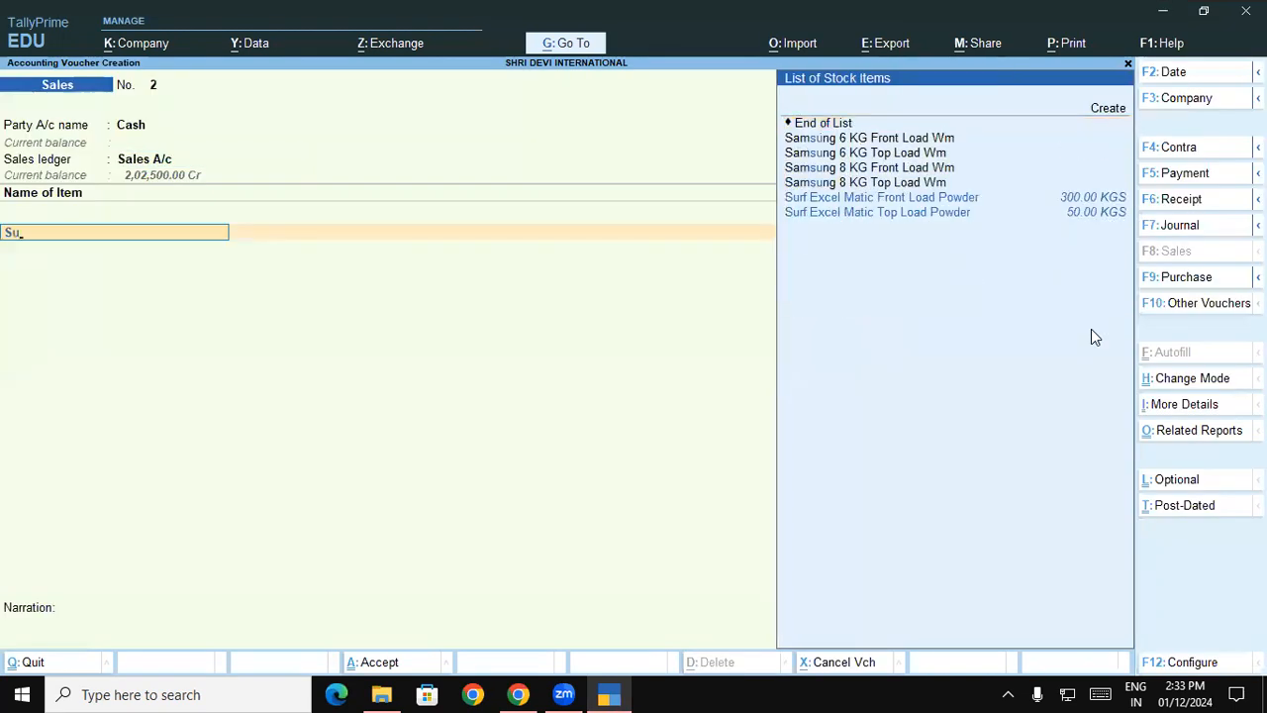
key(Up)
key(Return)
key(Return)
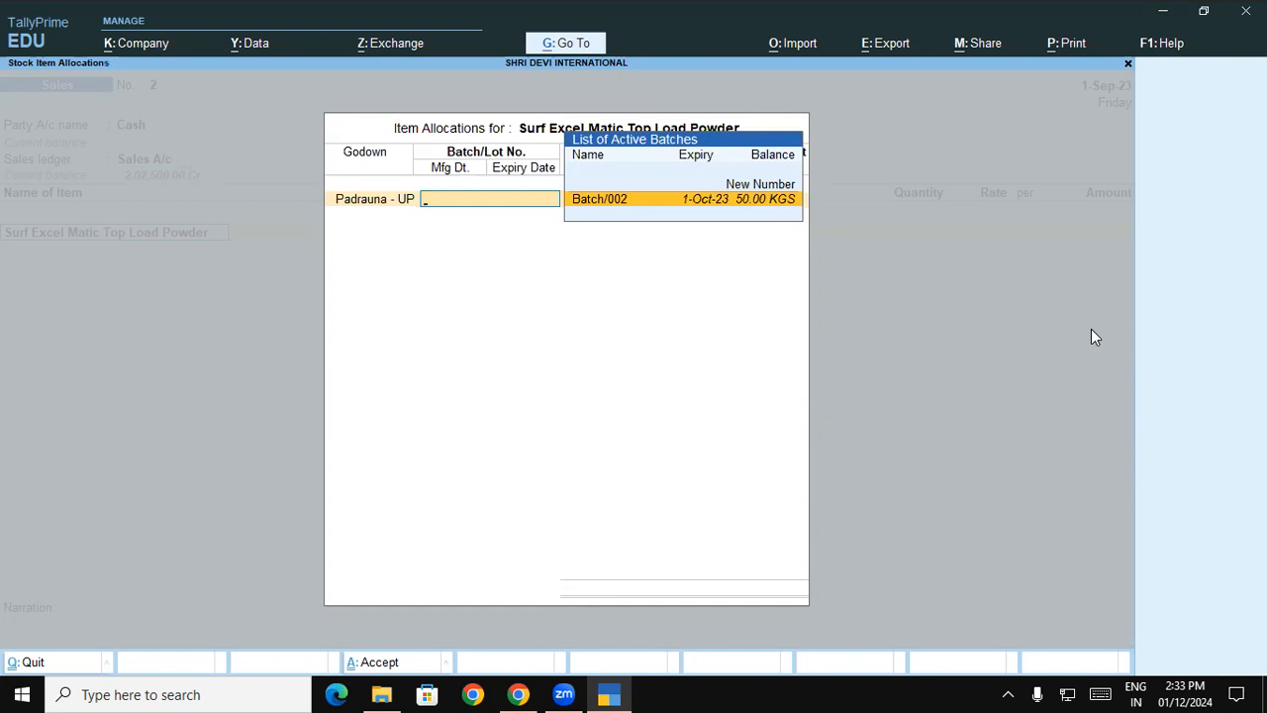
key(Escape)
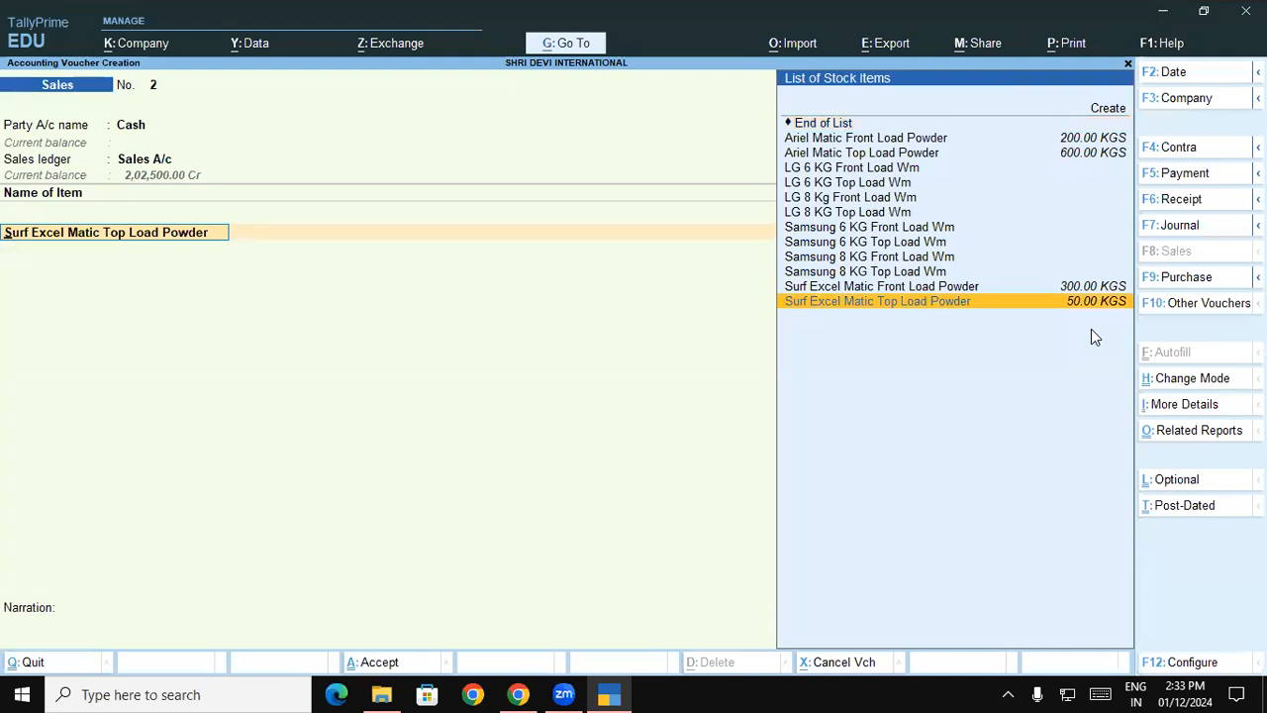
- Allow expired batches for stock items in the sales voucher configuration and accept it
key(F12)
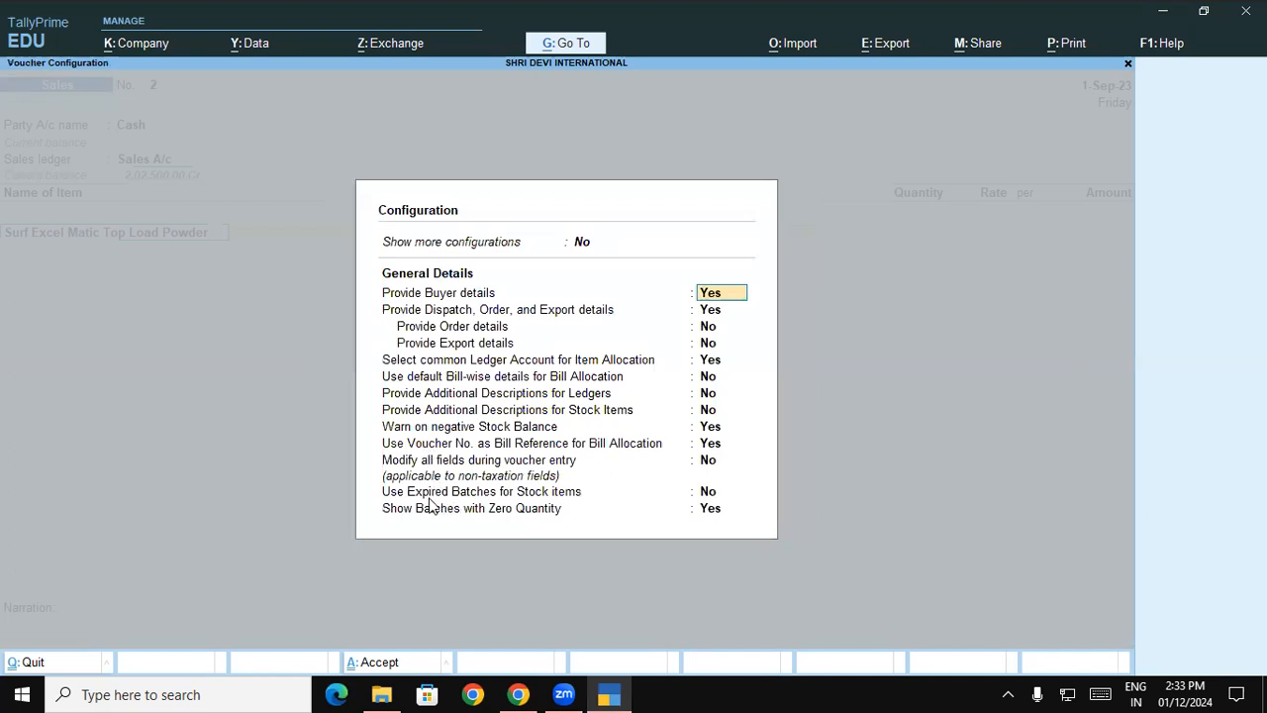
click(703, 493)
text(y)
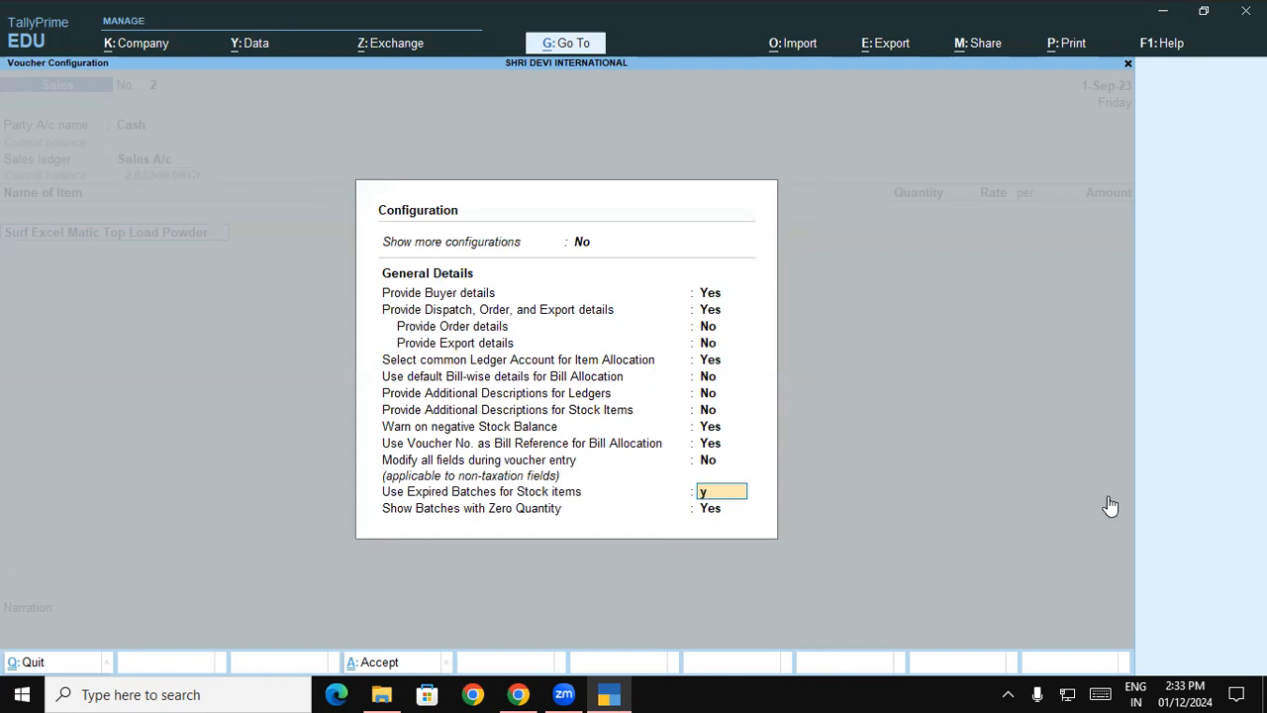
key(Return)
key(Return)
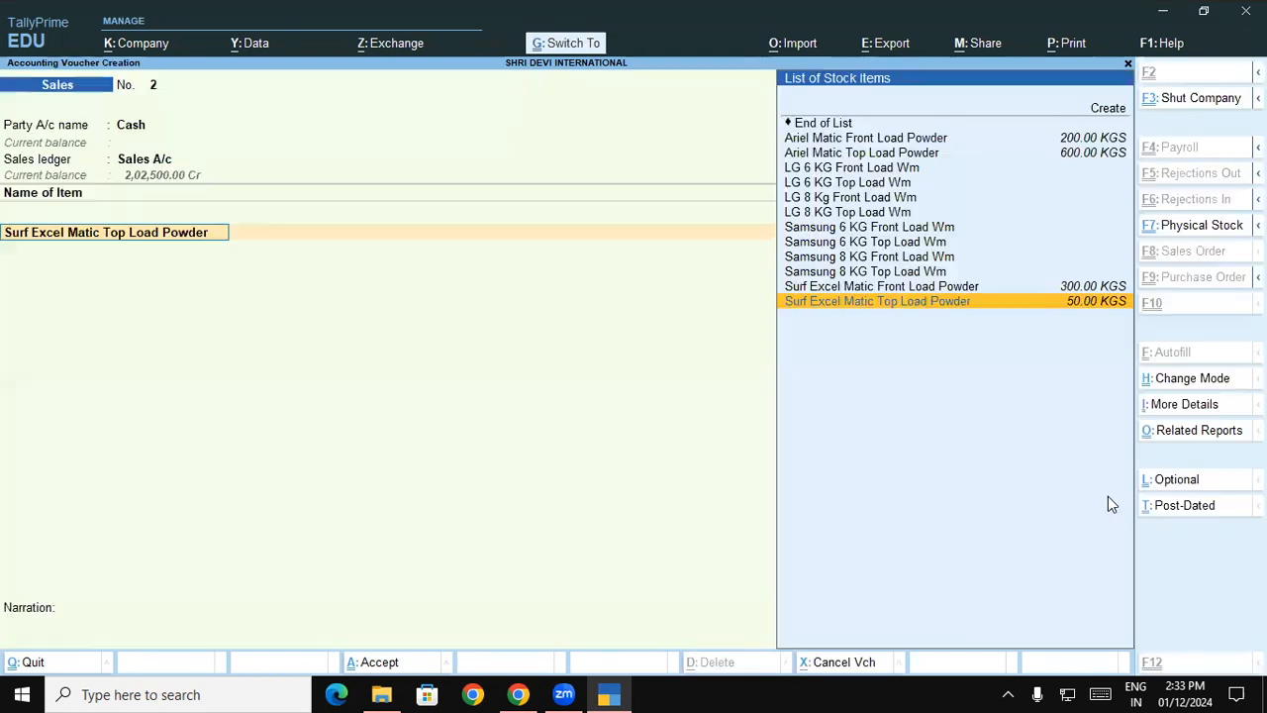
- Change the Cash sales voucher's date to 1-Dec-23
key(F2)
text(1-12)
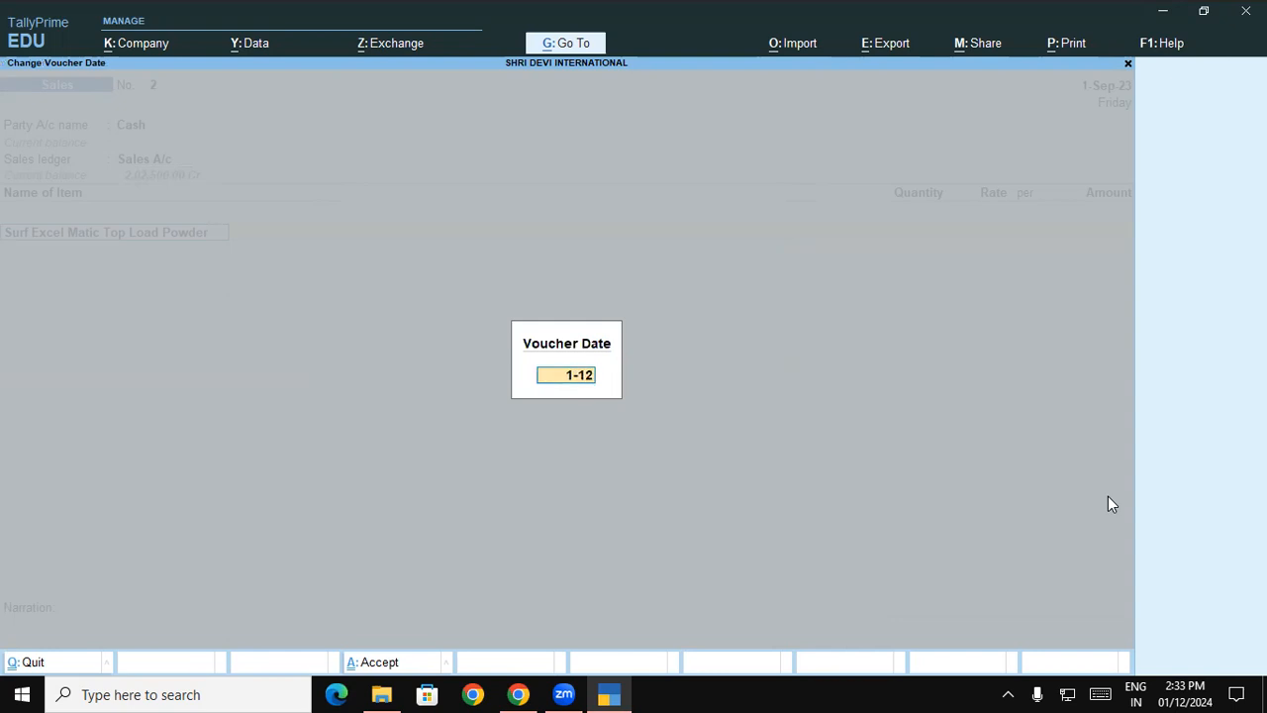
key(Return)
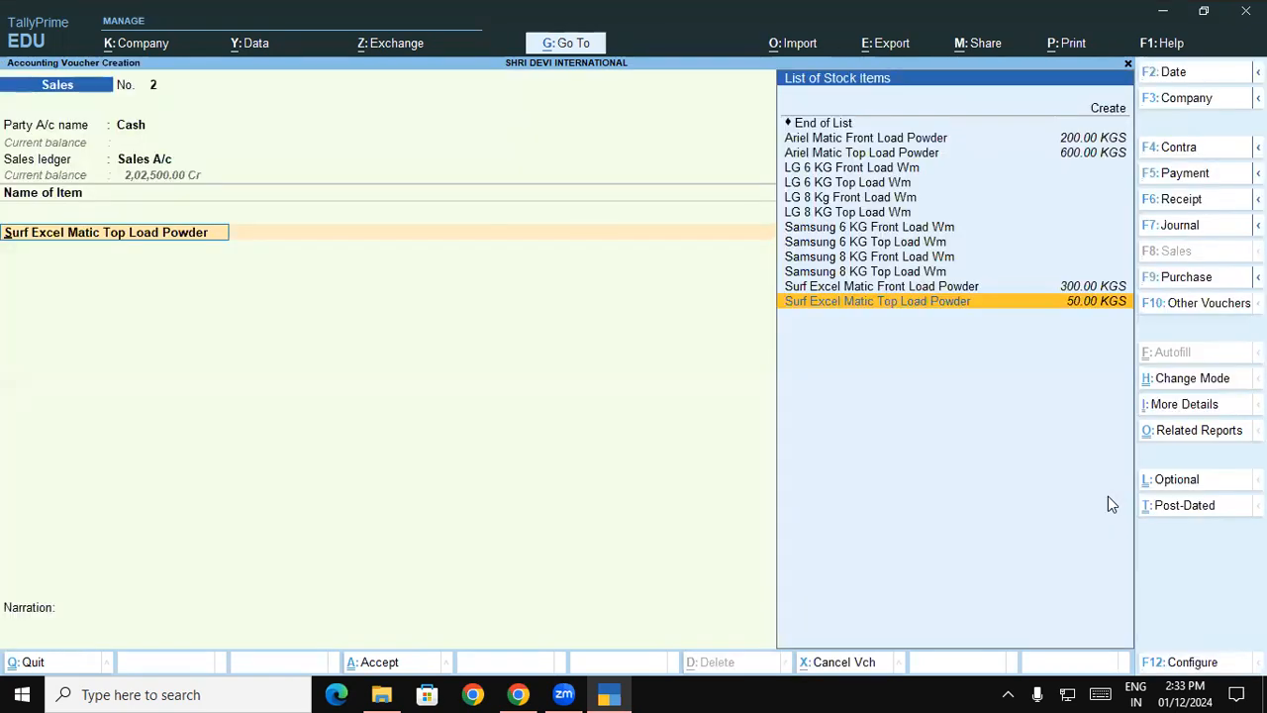
- View the Padrauna - UP active batches of Surf Excel Matic Top Load Powder for the 1-Dec-23 date and return to the item line
key(Return)
key(Return)
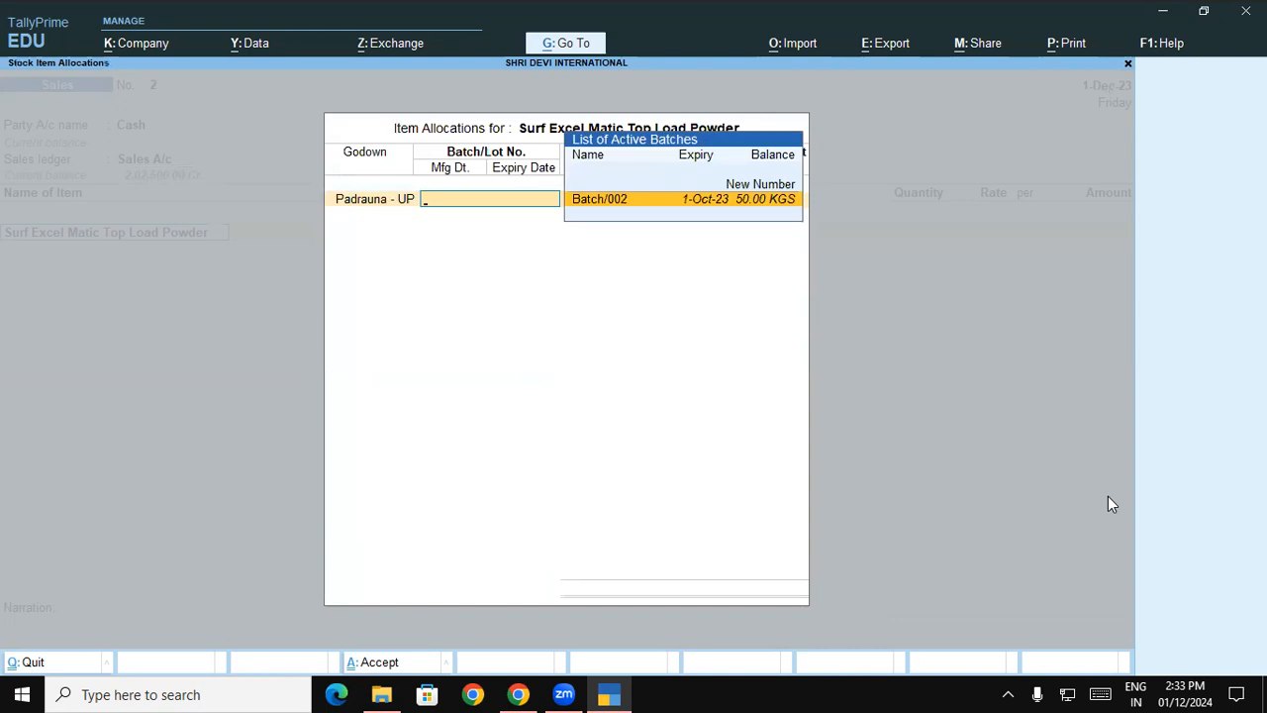
key(Escape)
key(BackSpace)
key(BackSpace)
key(Return)
- Reselect Surf Excel Matic Top Load Powder, re-examine its Padrauna - UP batch list with expired batches allowed, and close the allocation
text(S)
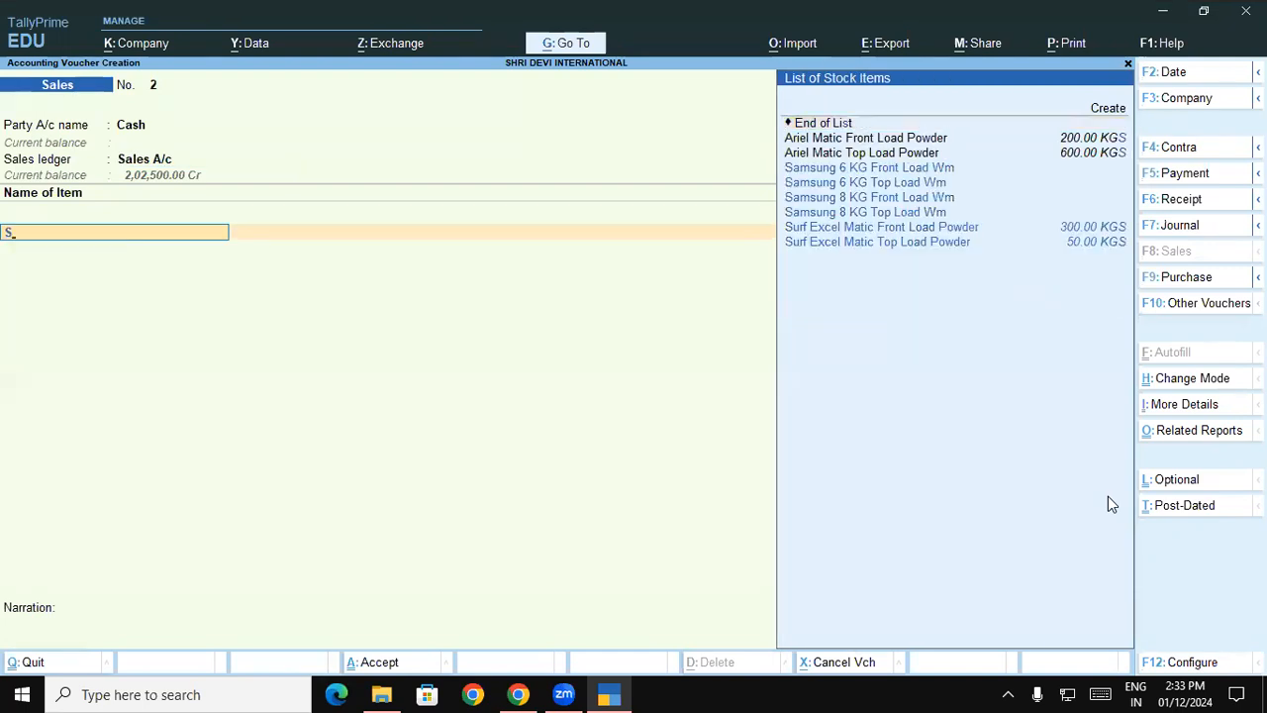
text(u)
key(Down)
key(Return)
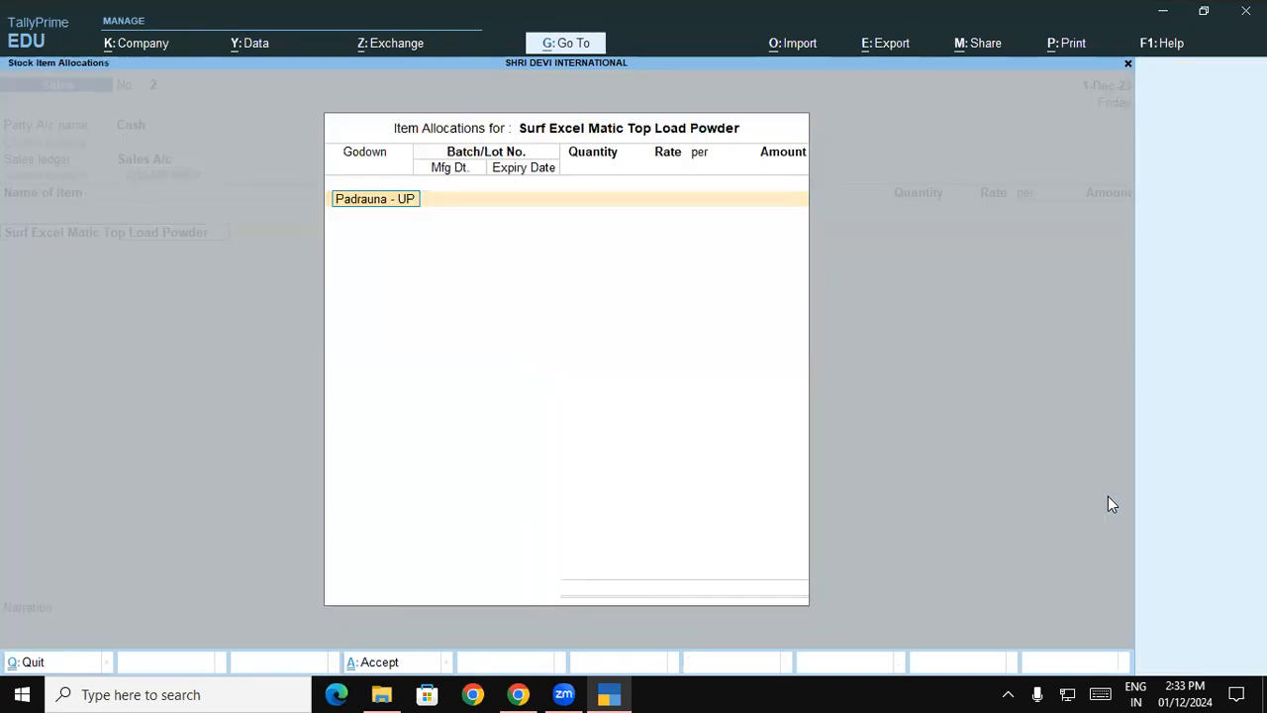
key(Return)
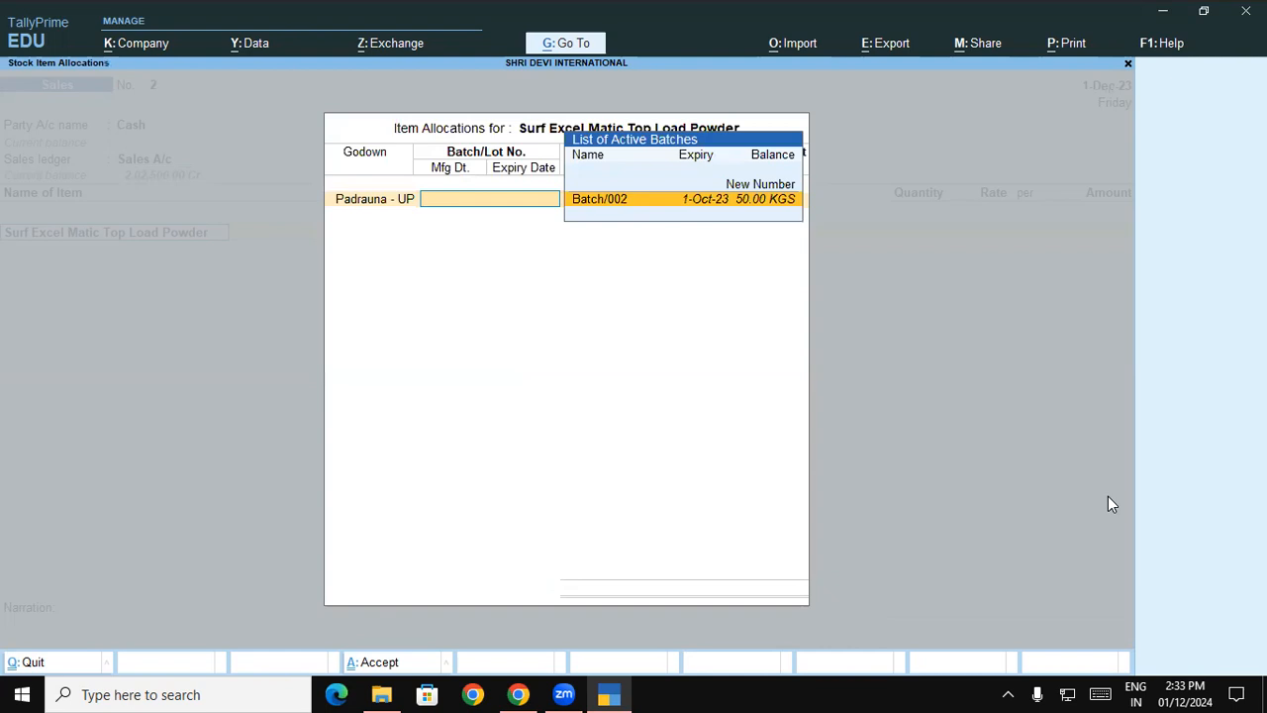
key(Escape)
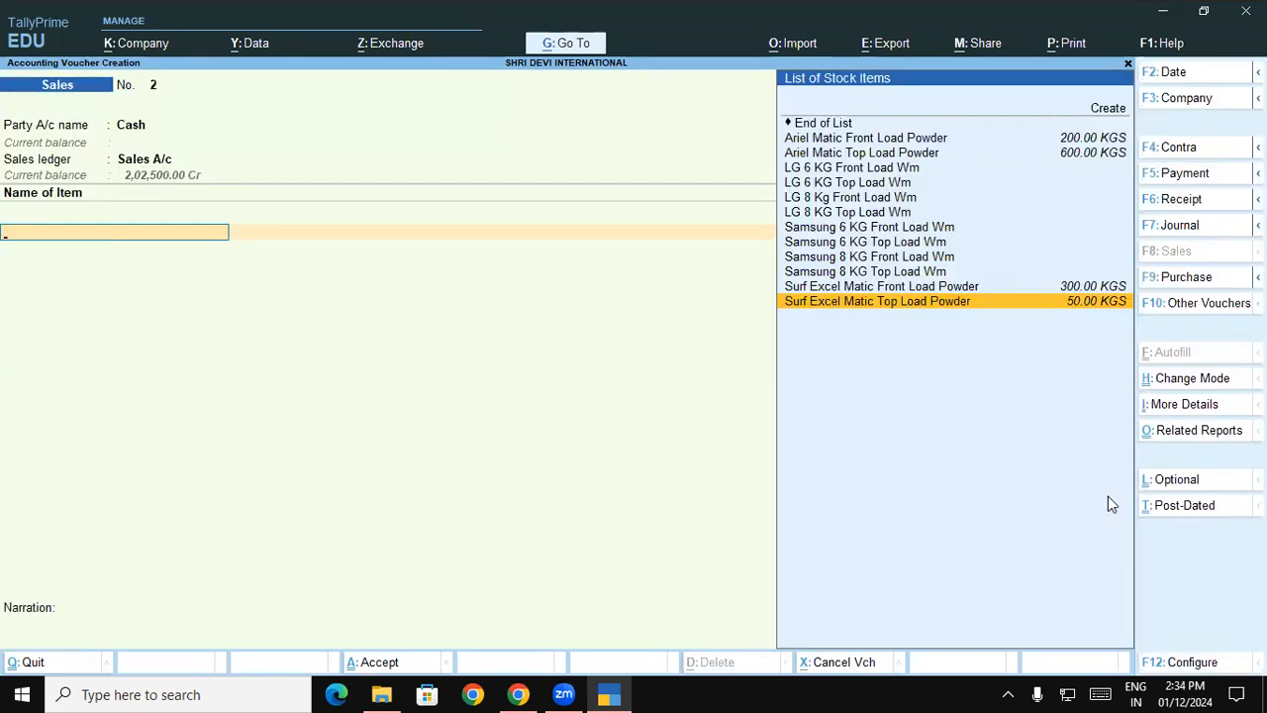
key(Return)
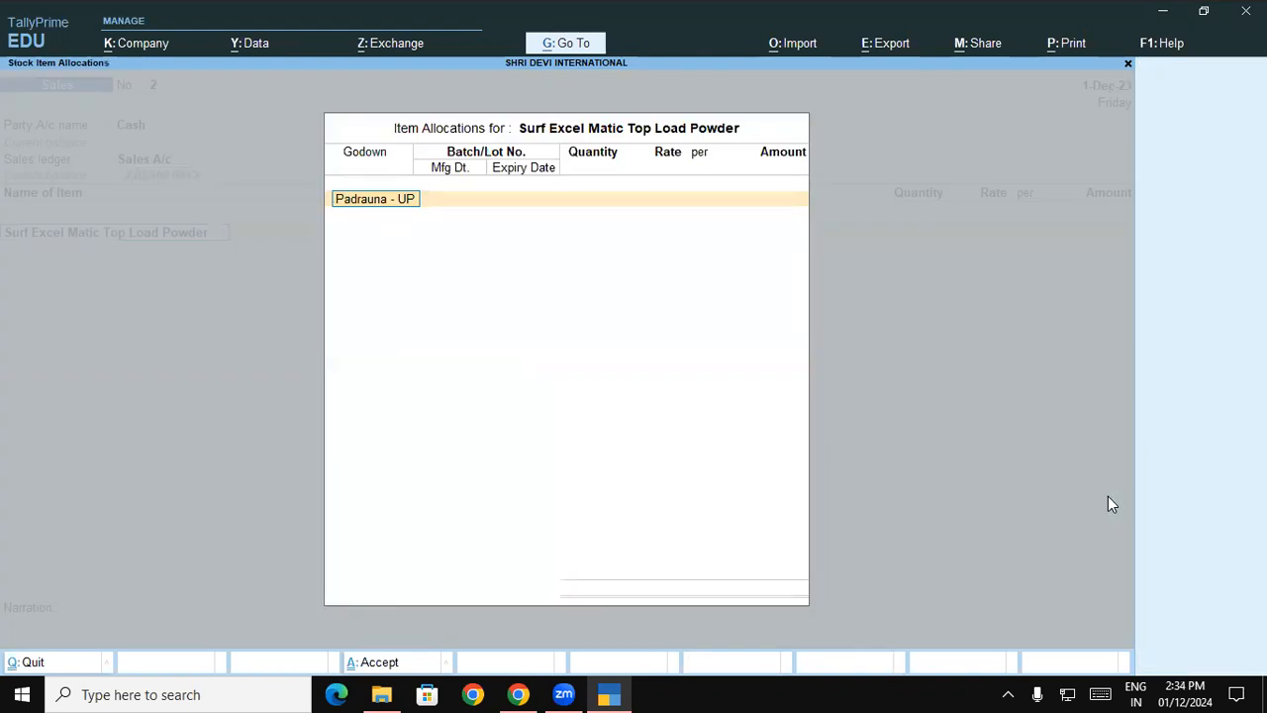
key(Return)
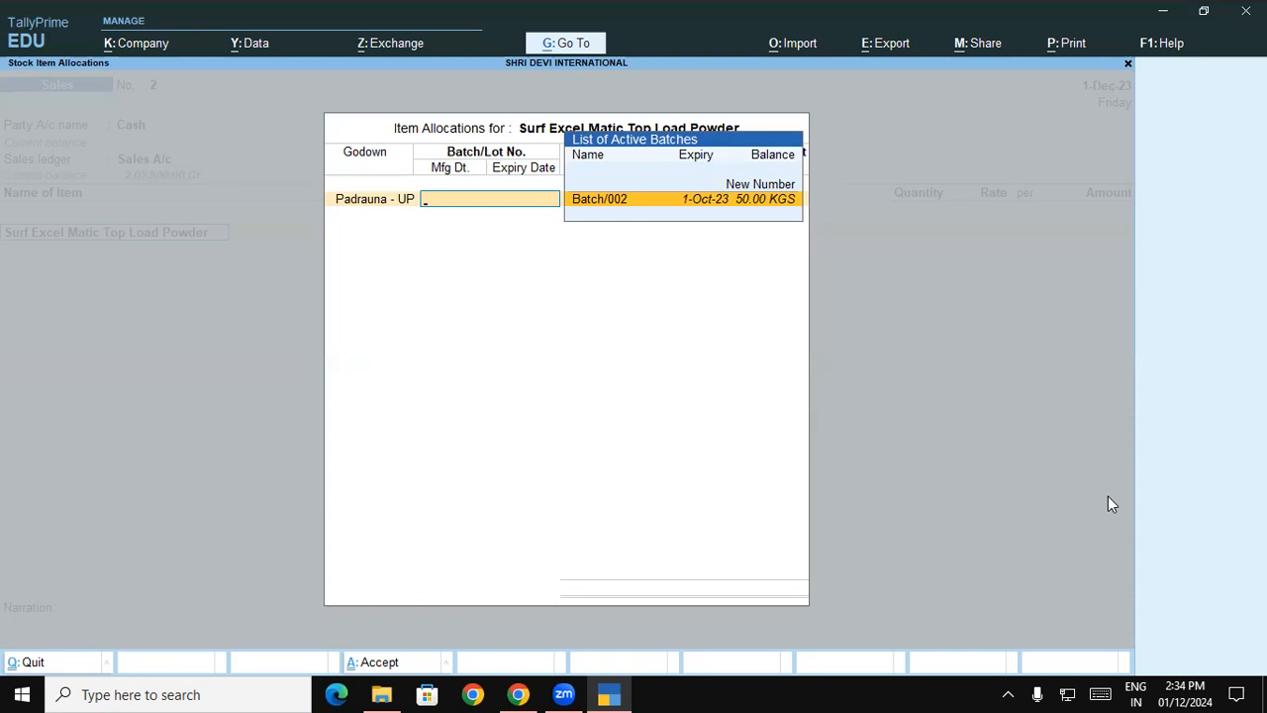
key(Escape)
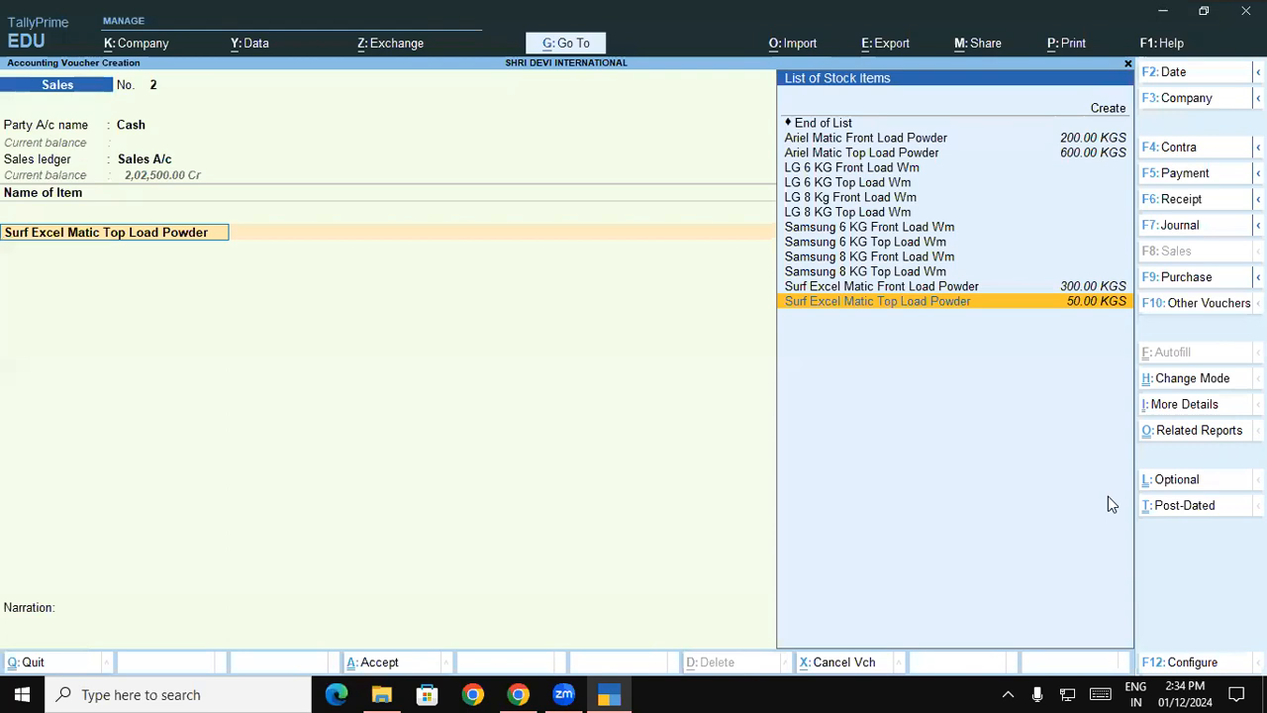
- Set Use Expired Batches for Stock items to No in the voucher configuration and accept it
key(F12)
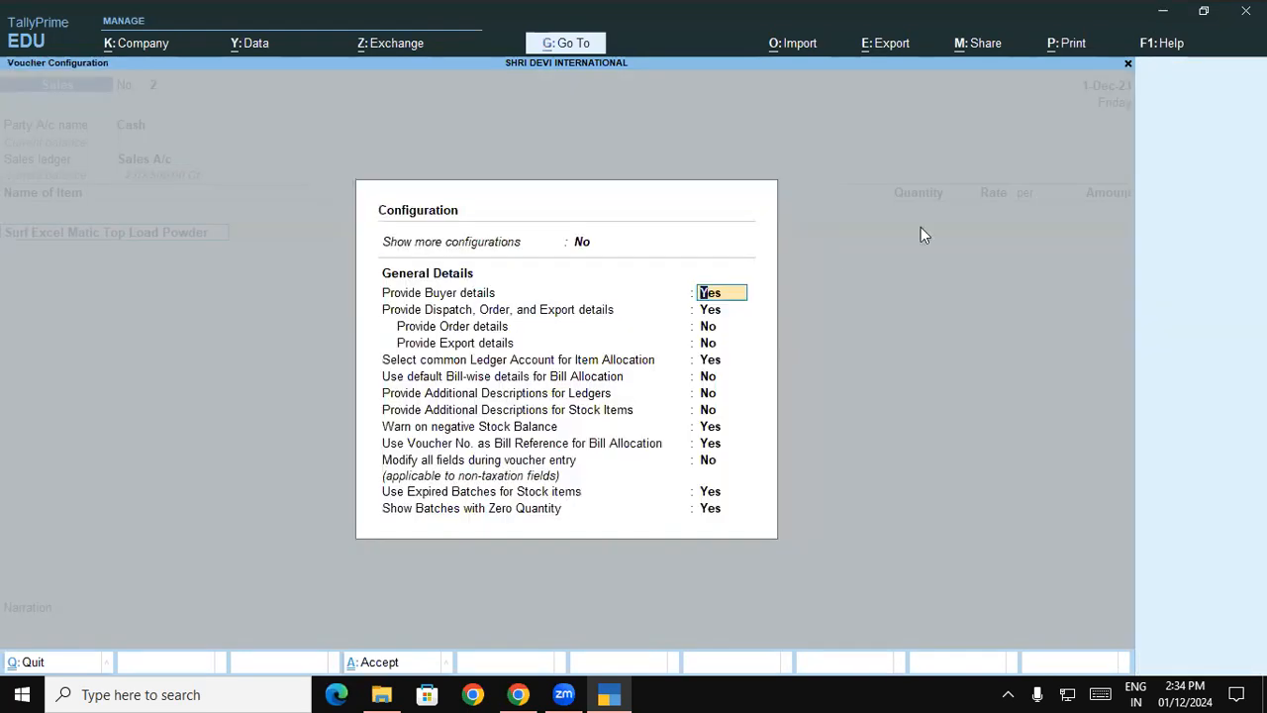
click(724, 490)
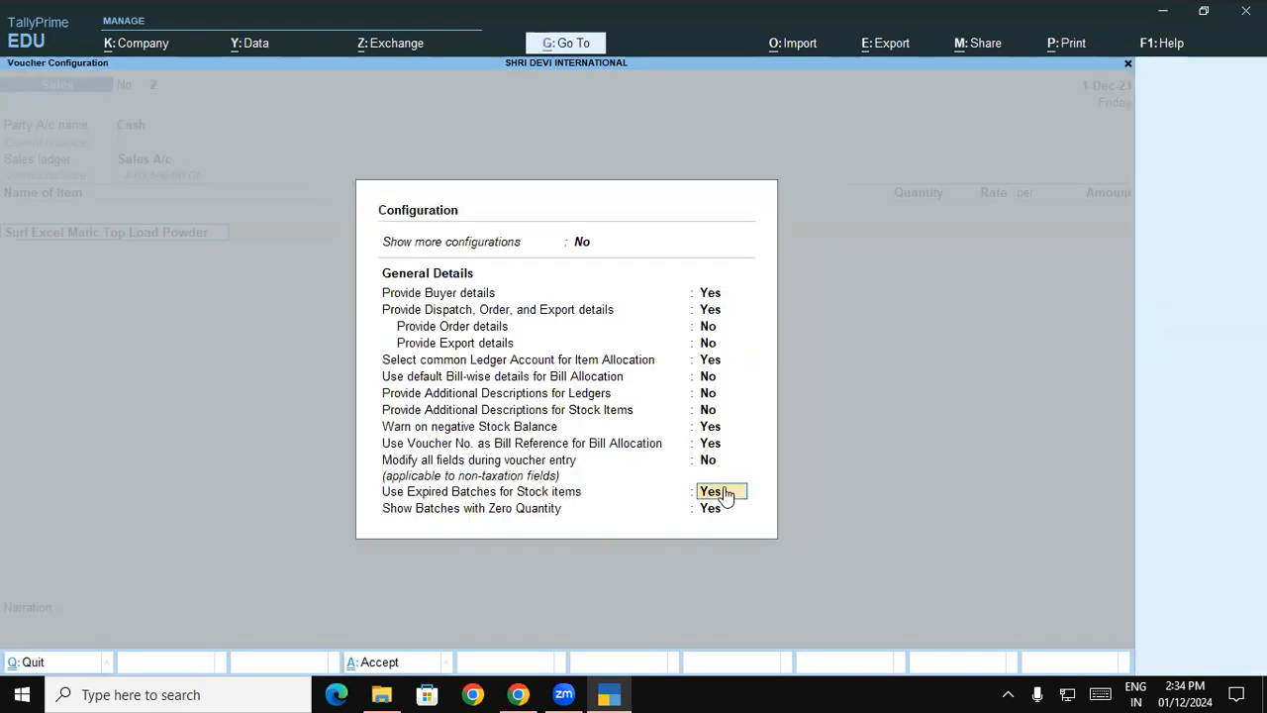
text(n)
key(Return)
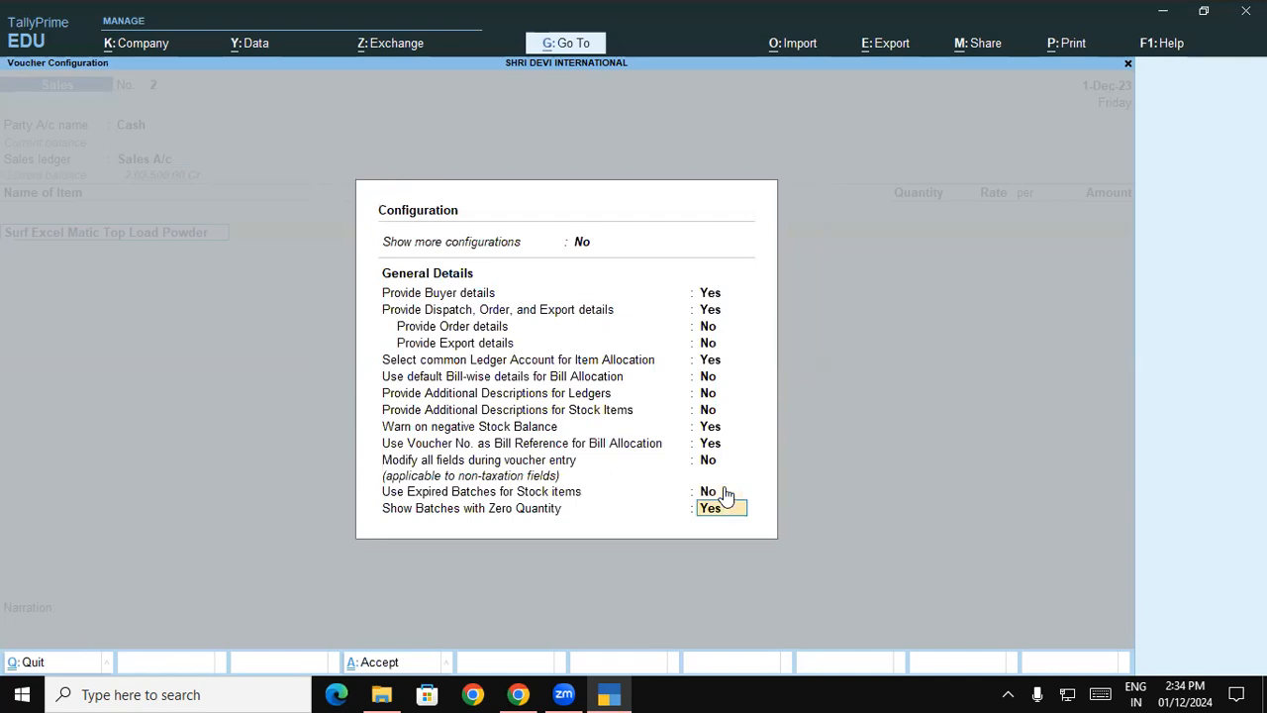
key(ctrl+a)
- Reselect Surf Excel Matic Top Load Powder, check its Padrauna - UP active batches with expired batches disallowed, and quit the allocation
key(BackSpace)
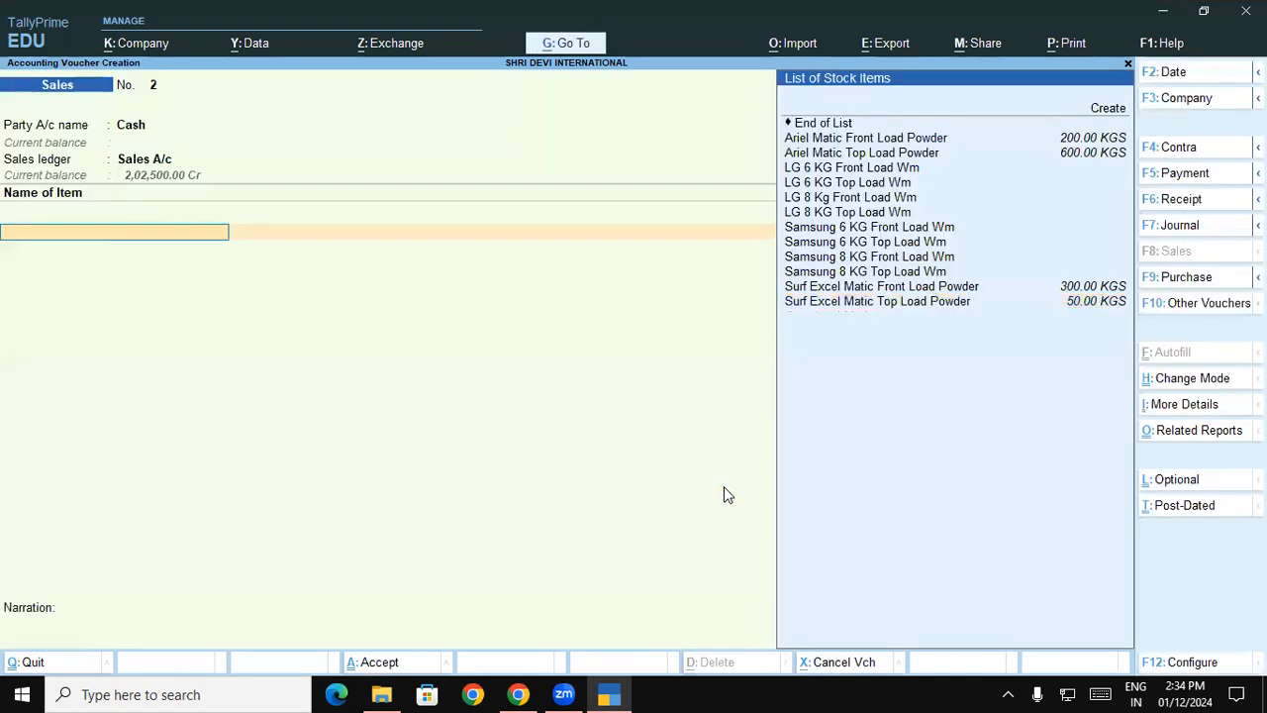
key(Up)
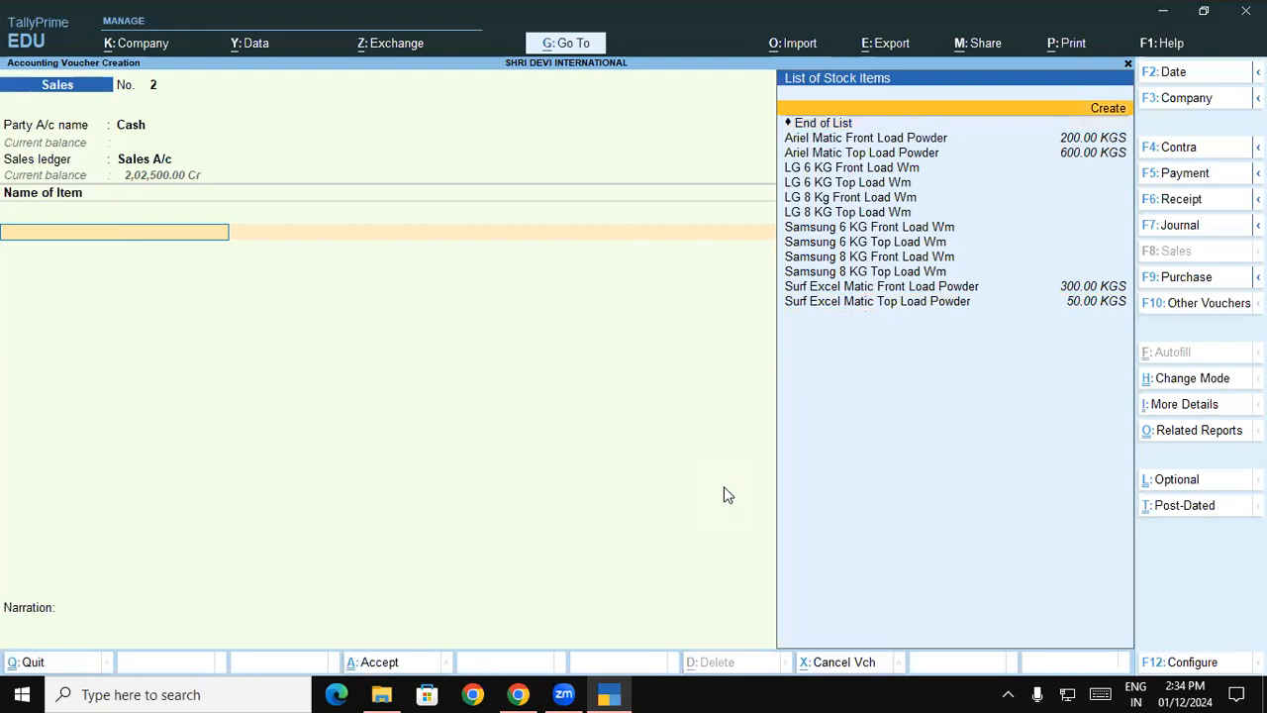
key(Down)
key(Down)
key(Down)
key(Down)
key(Down)
key(Down)
key(Down)
key(Down)
key(Down)
key(Down)
key(Down)
key(Down)
key(Down)
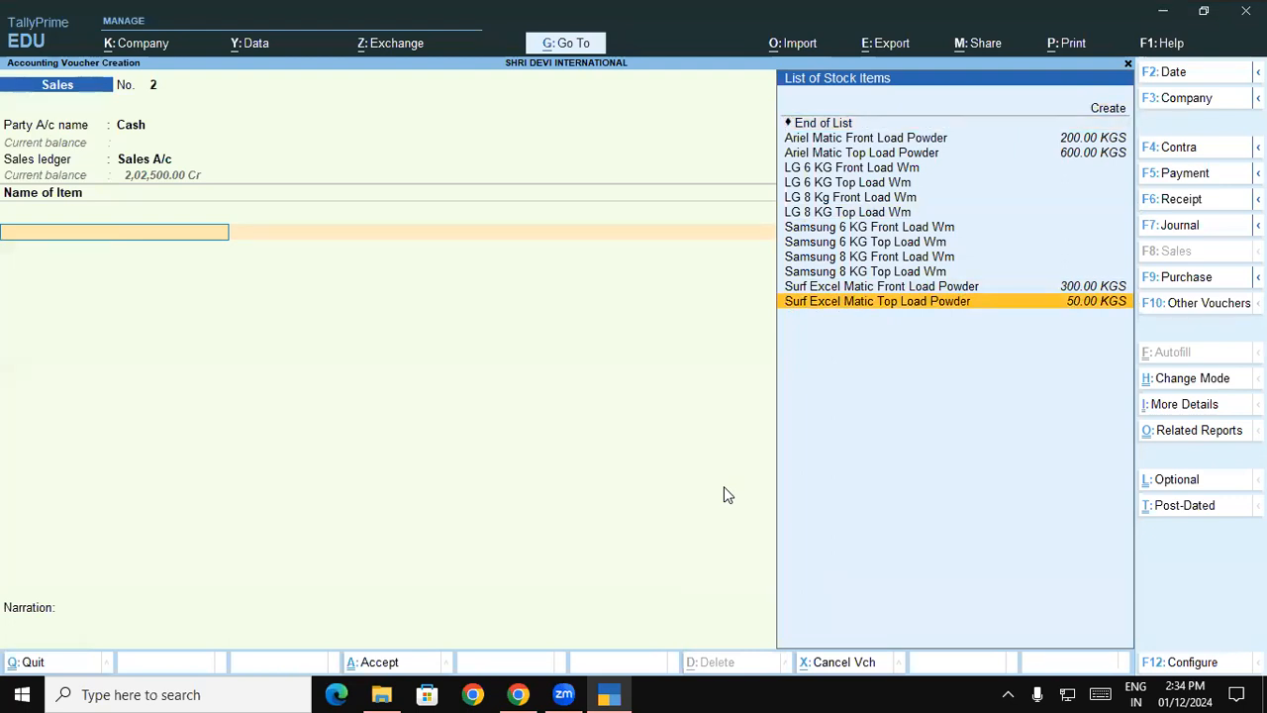
key(Return)
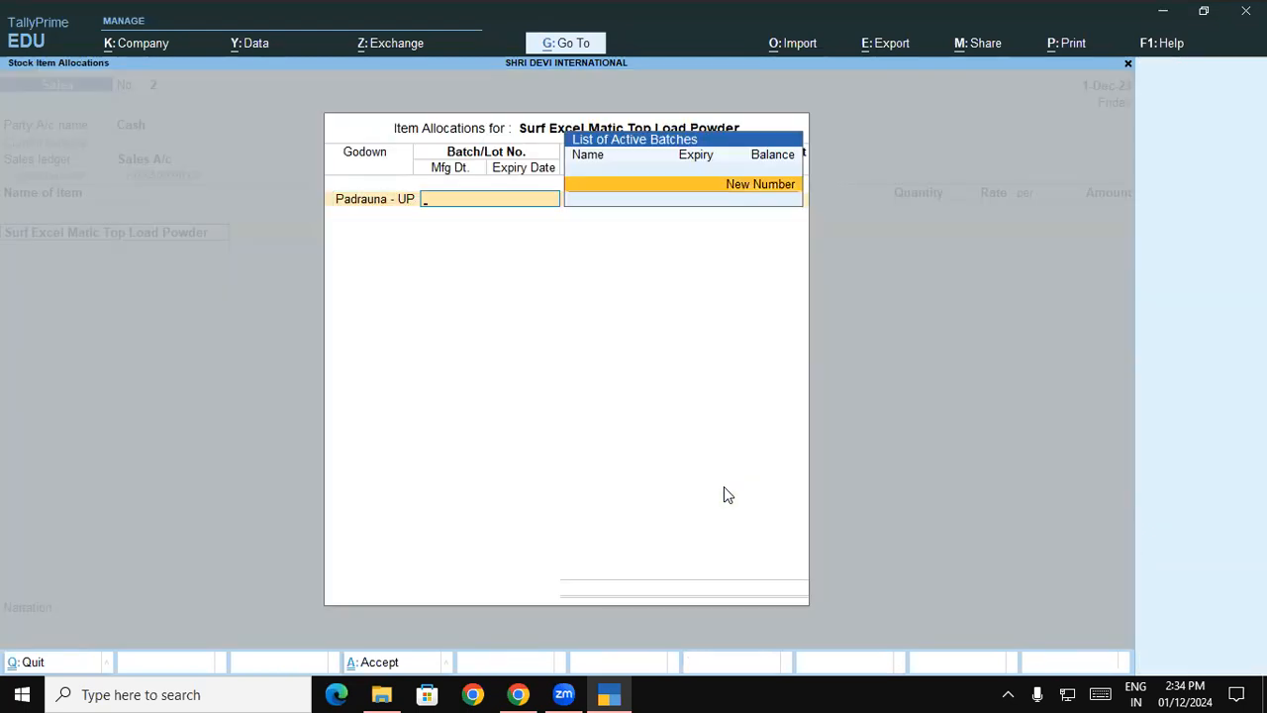
key(Escape)
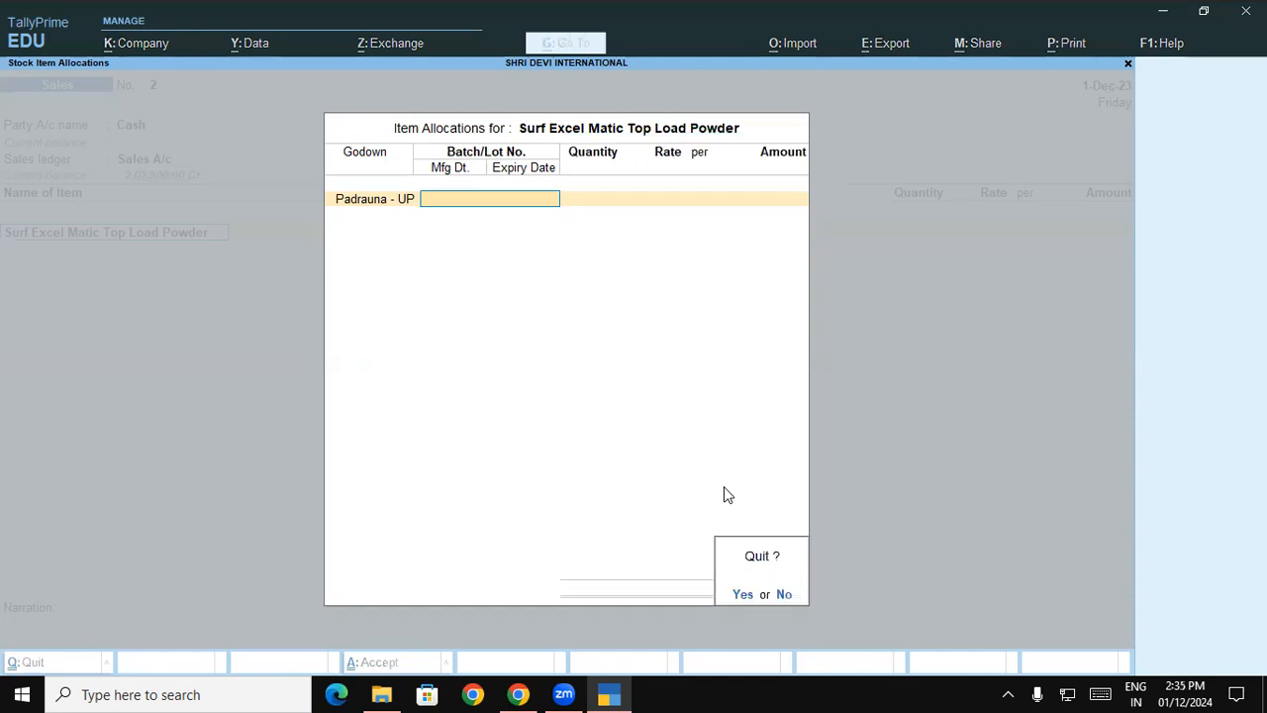
key(y)
- Clear the item line and quit the Cash sales voucher without saving it
key(BackSpace)
key(Escape)
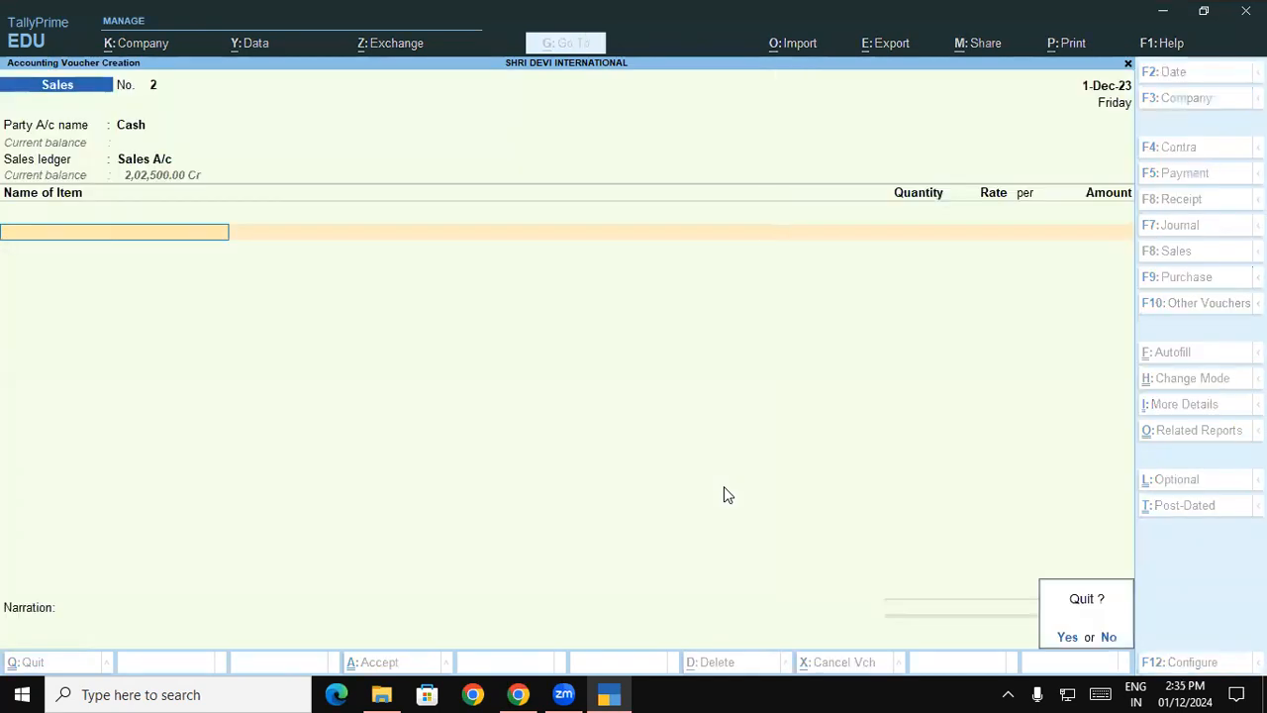
key(y)
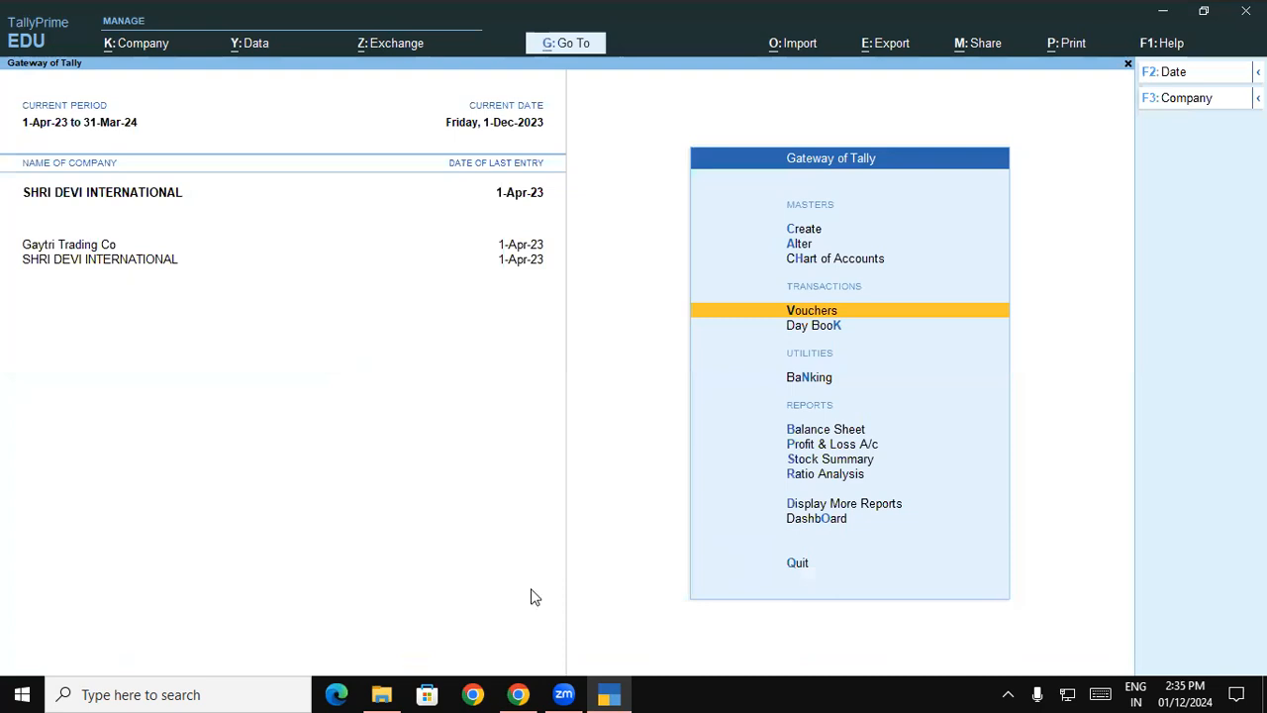
- Switch to the course document in Chrome and read from the sales illustration to the batch report activity
key(alt+Tab)
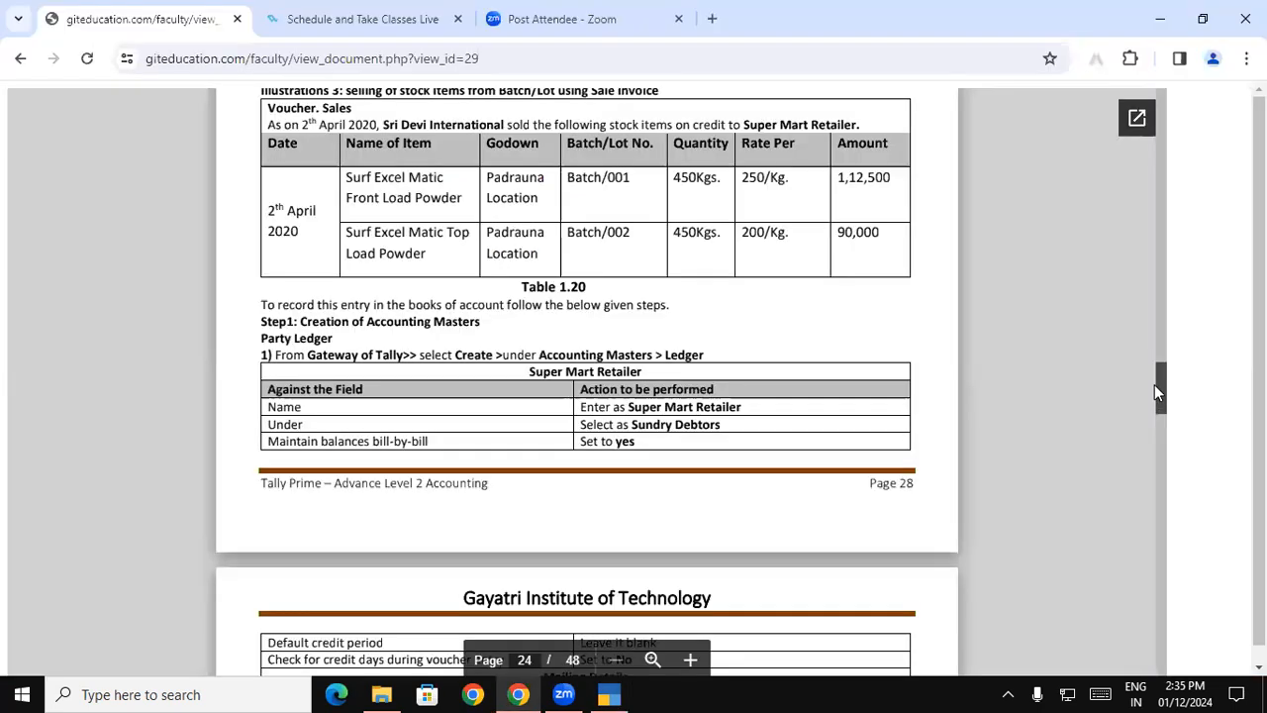
scroll(1157, 384, down, 2)
scroll(1160, 394, down, 8)
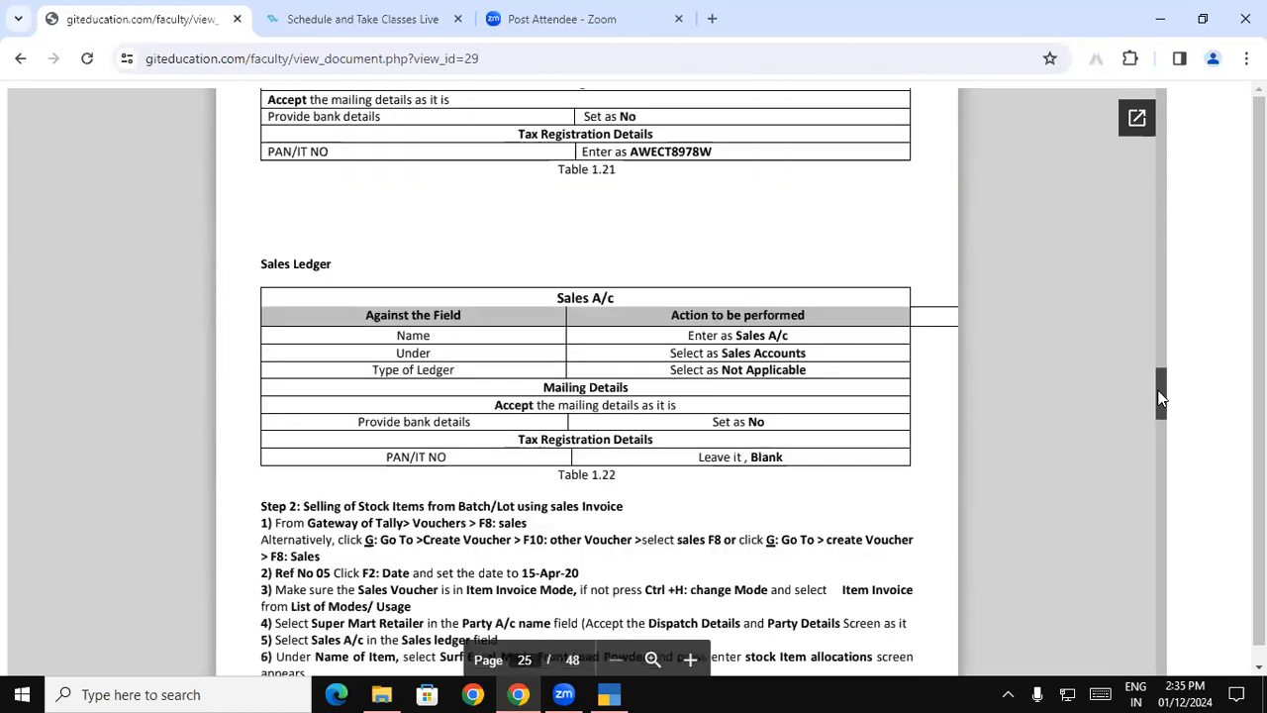
scroll(1161, 401, down, 7)
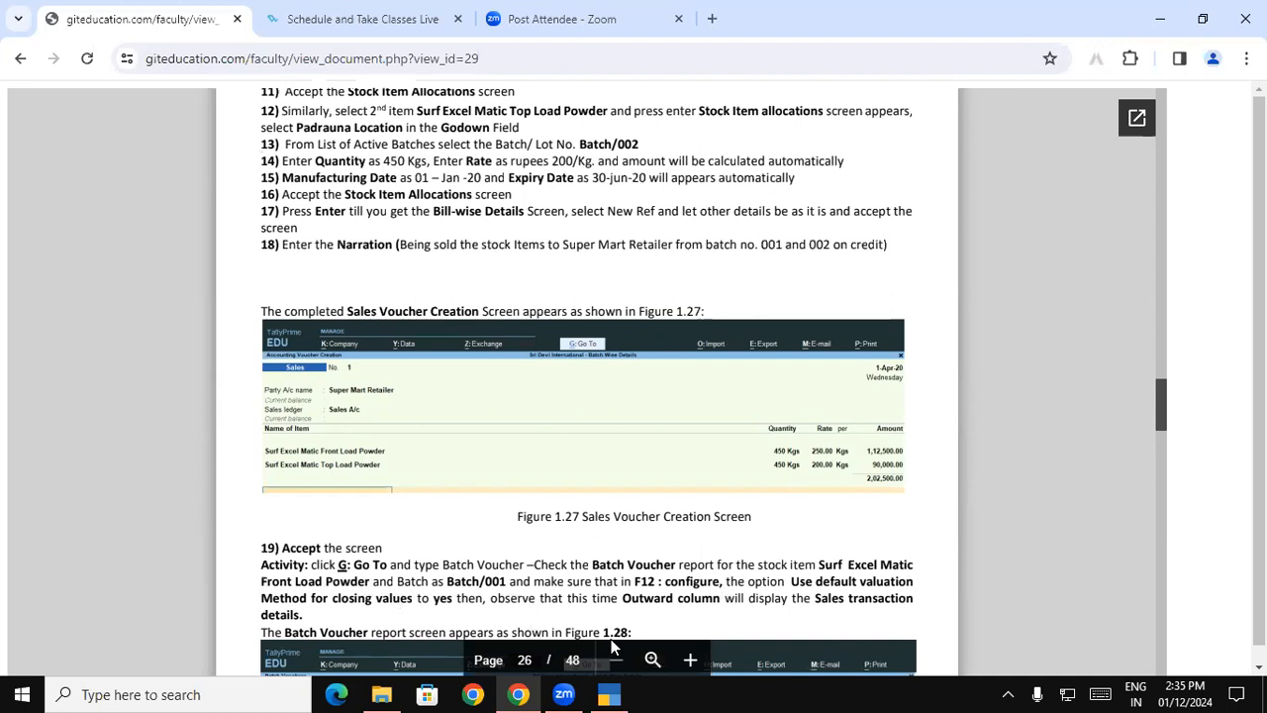
- Switch back to TallyPrime and open the Batch Summary report for Surf Excel Matic Front Load Powder
click(610, 693)
key(alt+g)
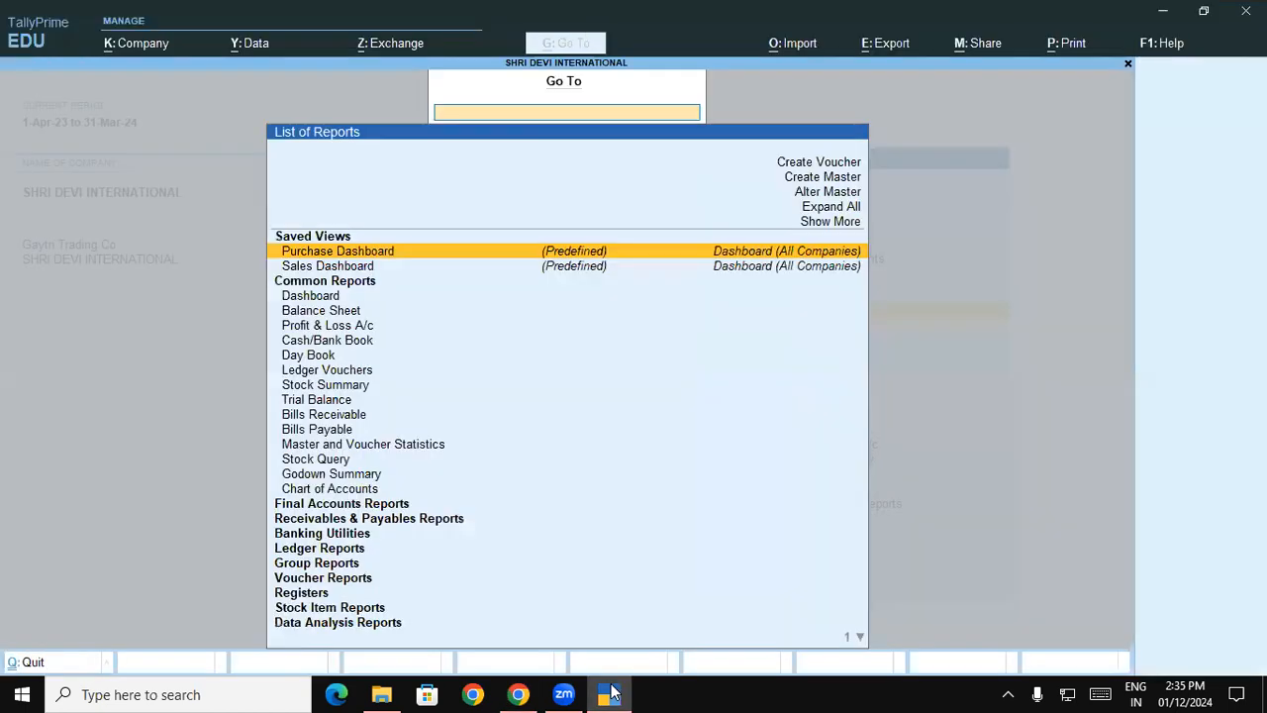
text(Batc)
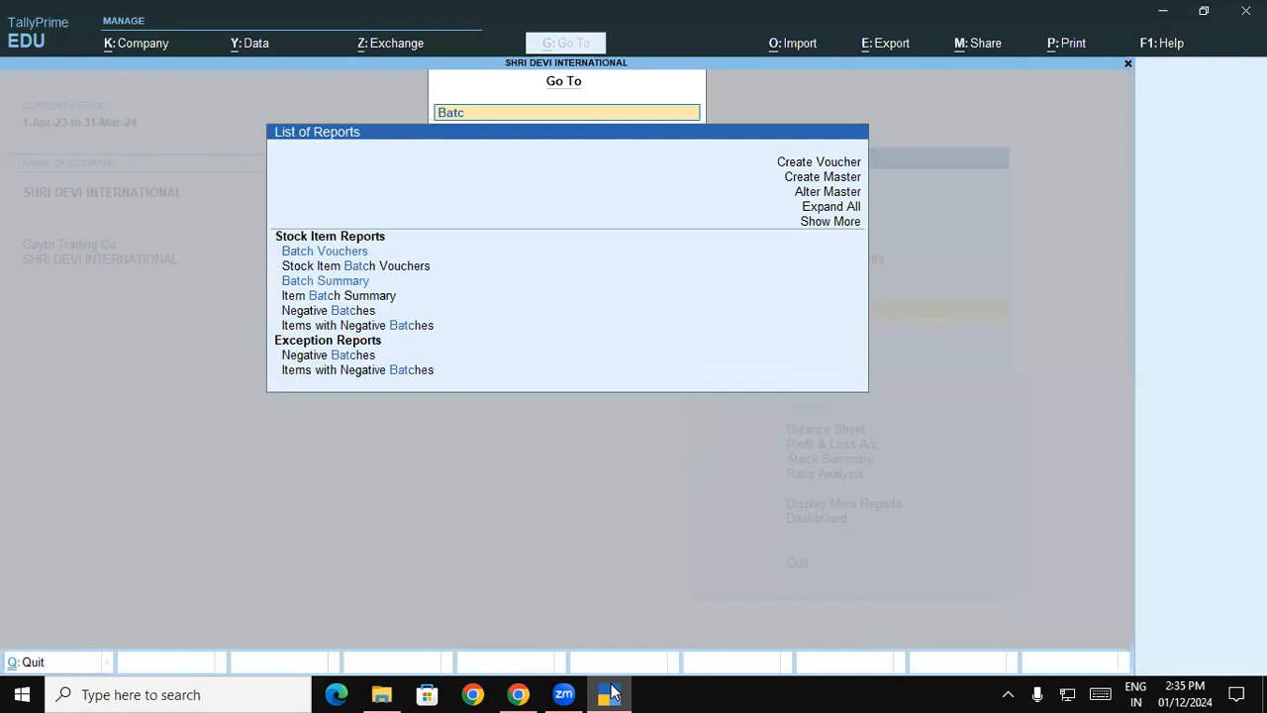
text(h)
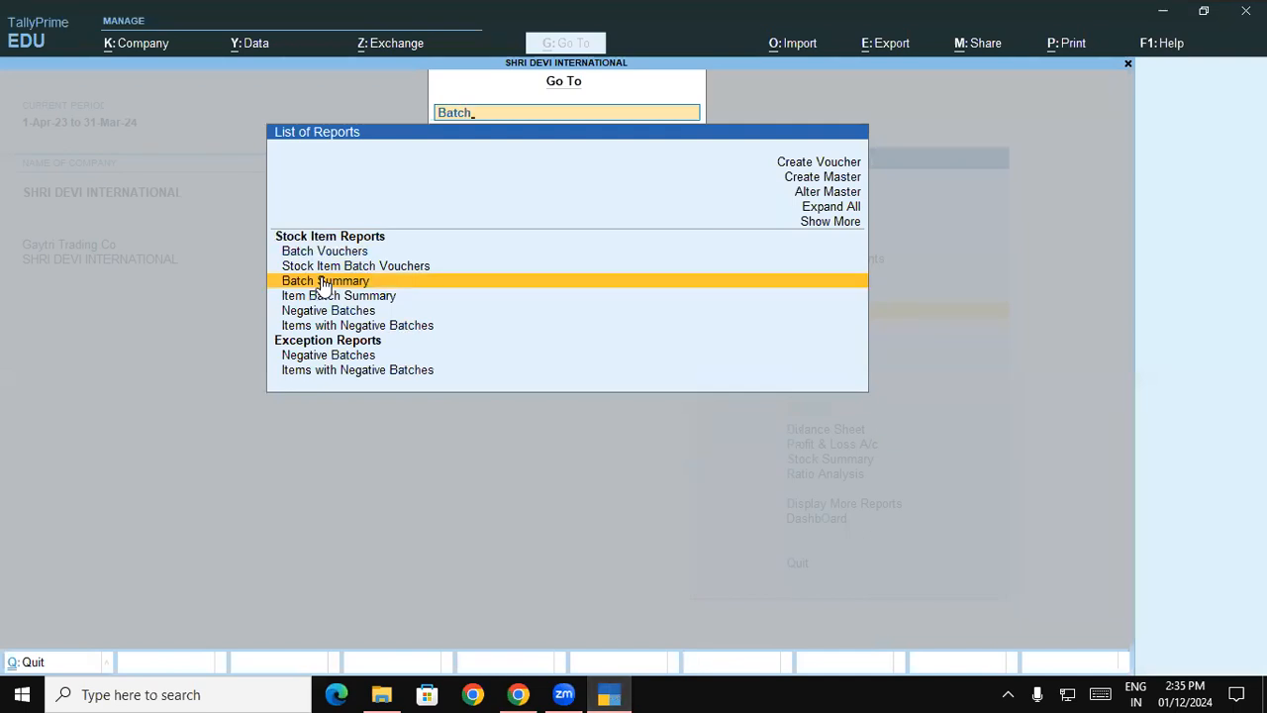
click(321, 284)
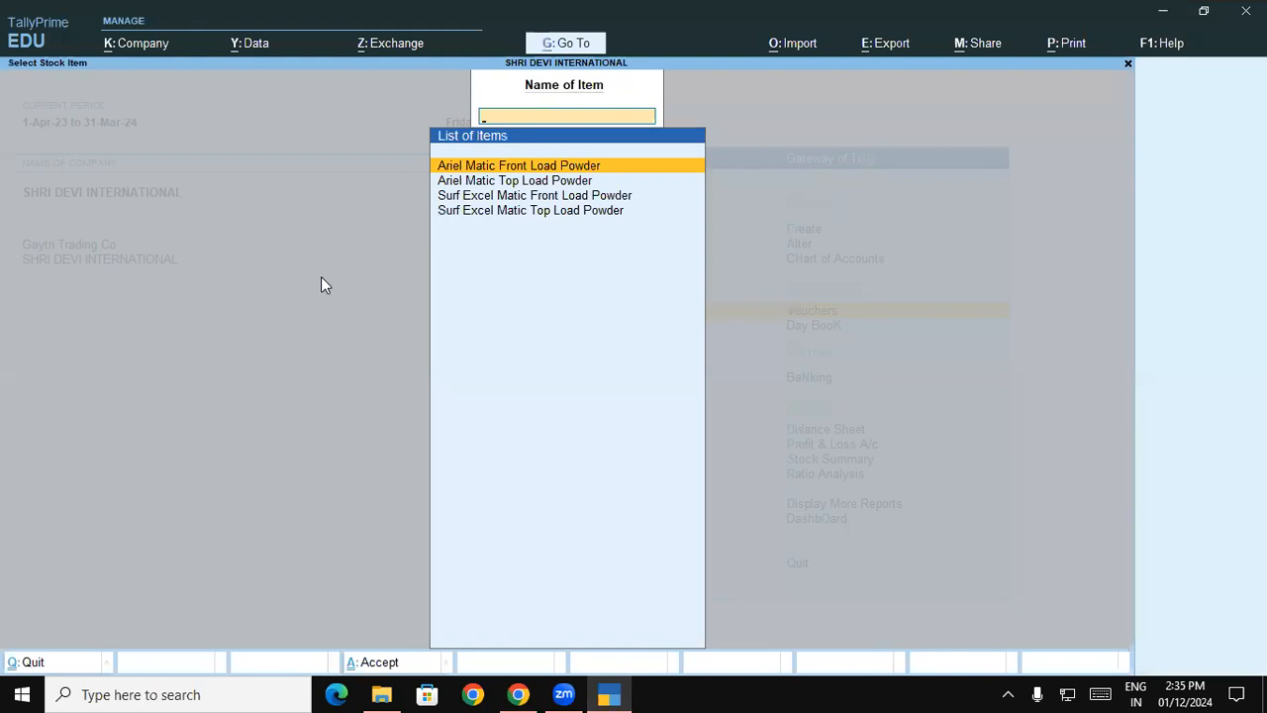
key(Down)
key(Down)
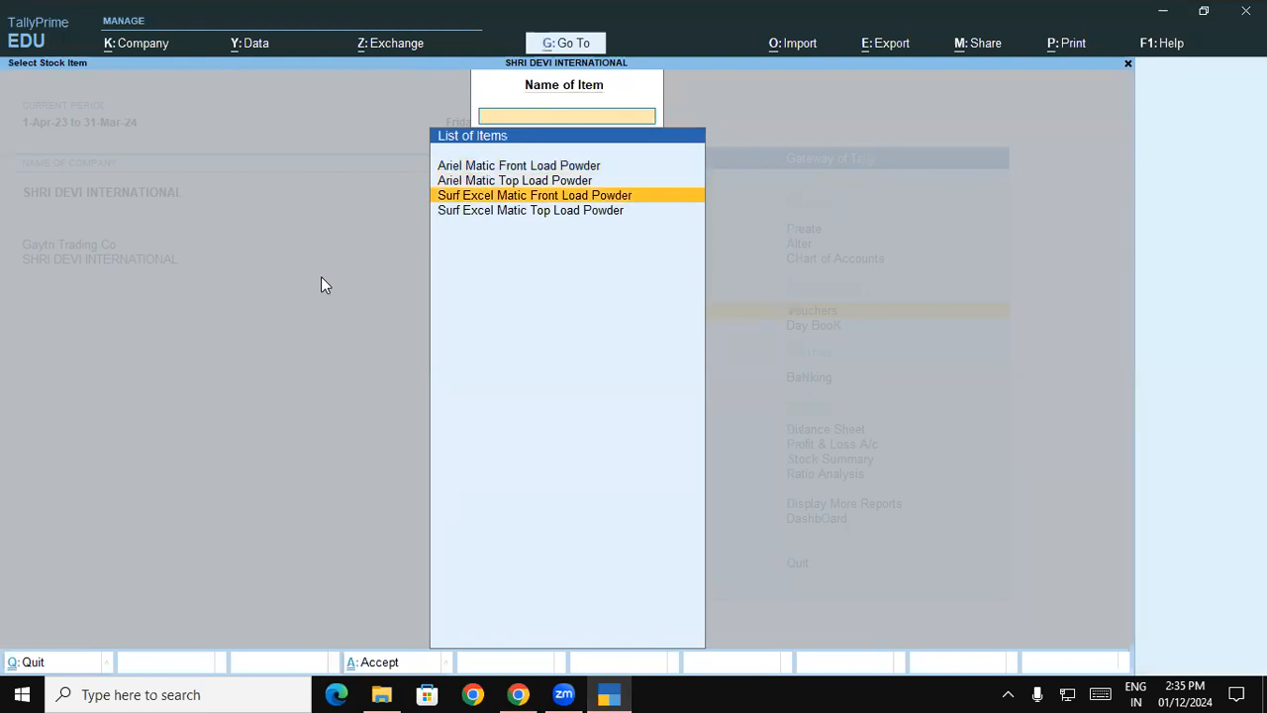
key(Return)
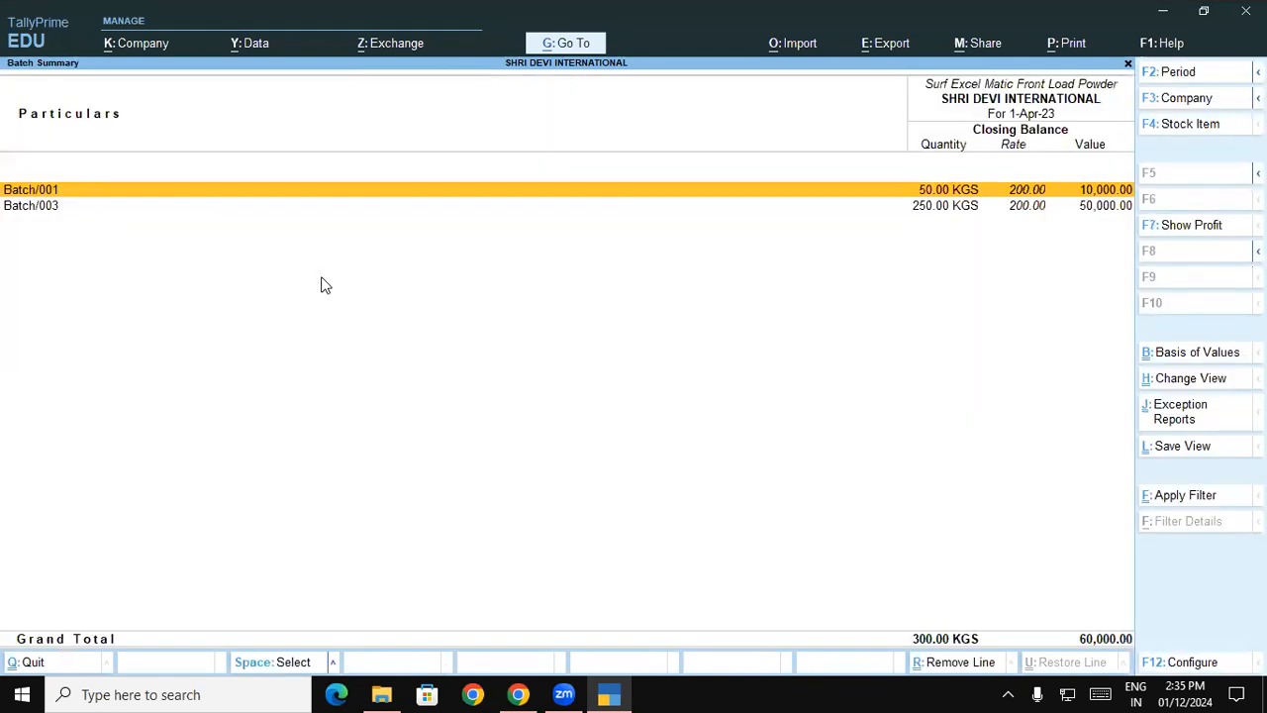
- Configure the Batch Summary for Surf Excel Matic Front Load Powder to show opening balance, goods inwards and goods outwards
key(F12)
key(Down)
key(Down)
key(Down)
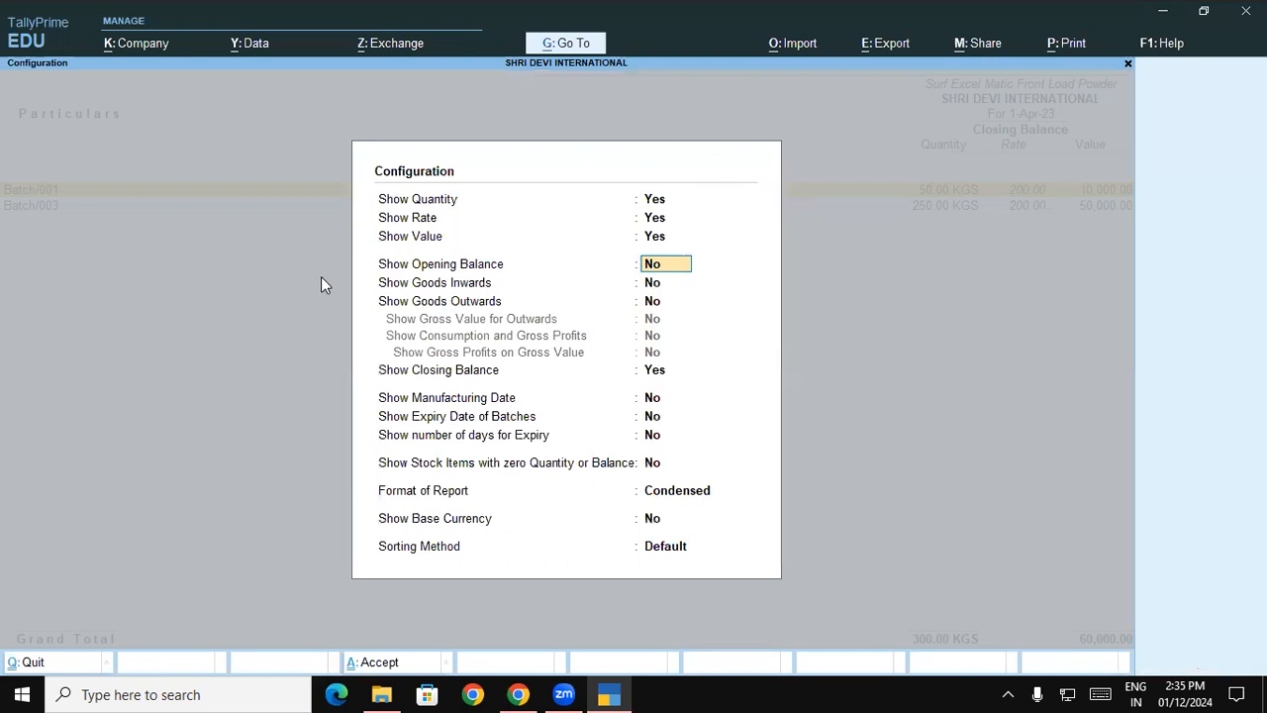
text(y)
key(Return)
text(y)
key(Return)
text(y)
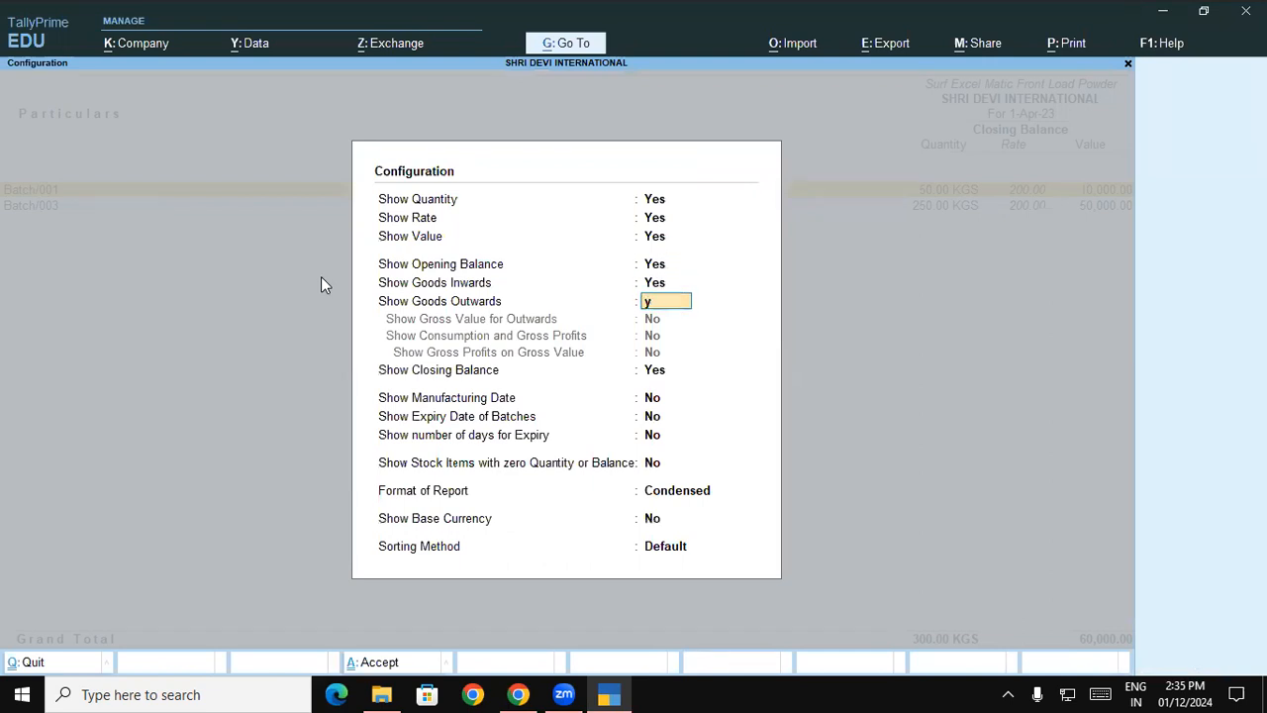
key(Return)
key(Return)
key(Return)
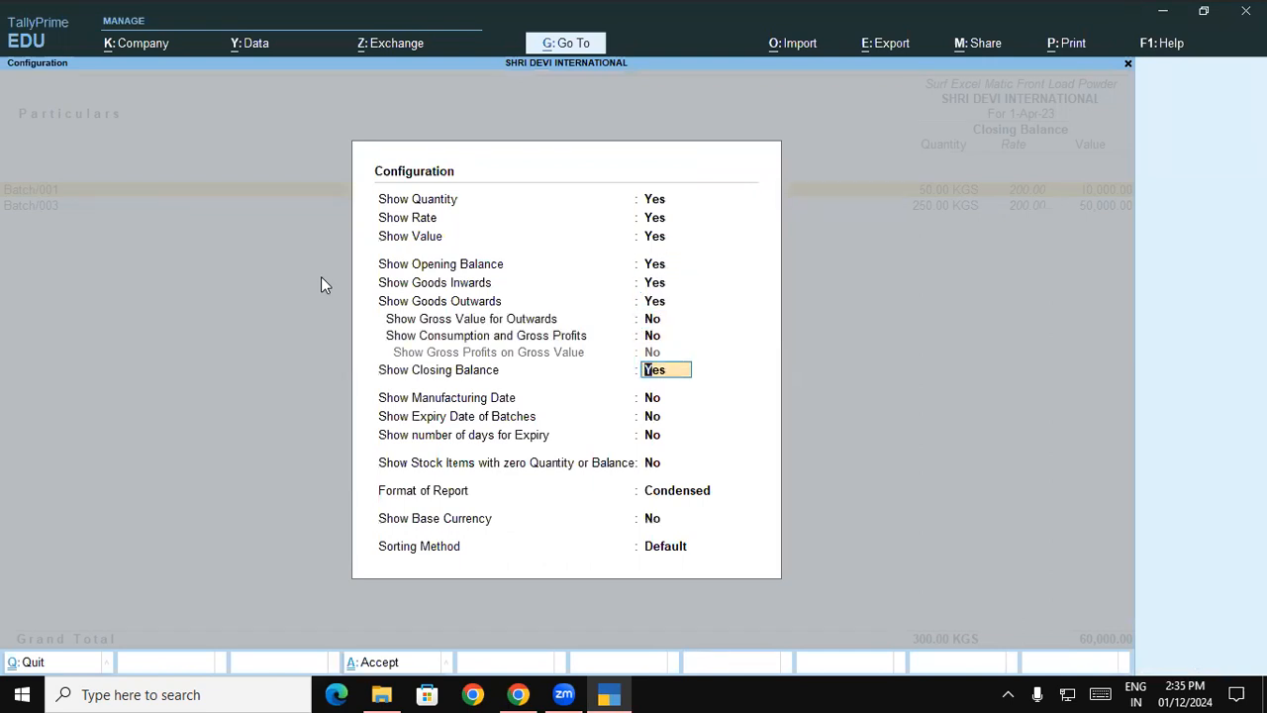
- Show the manufacturing and expiry dates of the front load batches and set the report format to Detailed
key(Return)
text(y)
key(Return)
text(y)
key(Return)
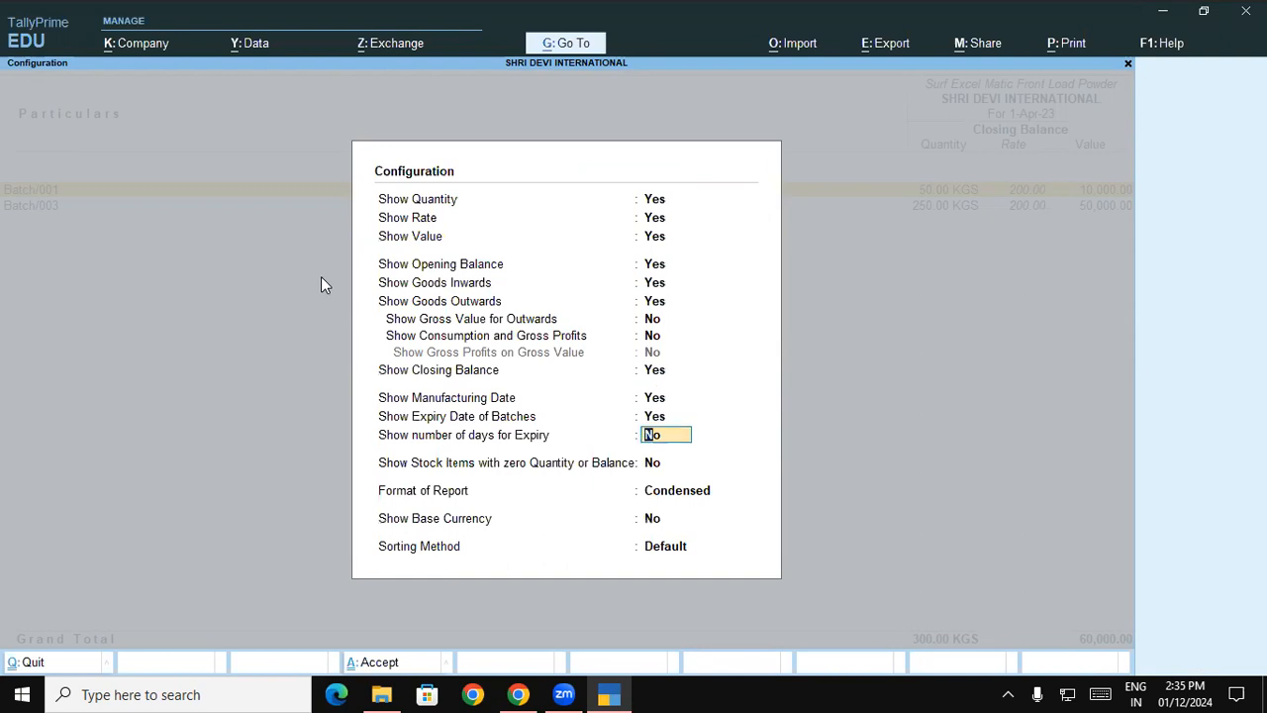
key(Return)
key(Return)
key(Down)
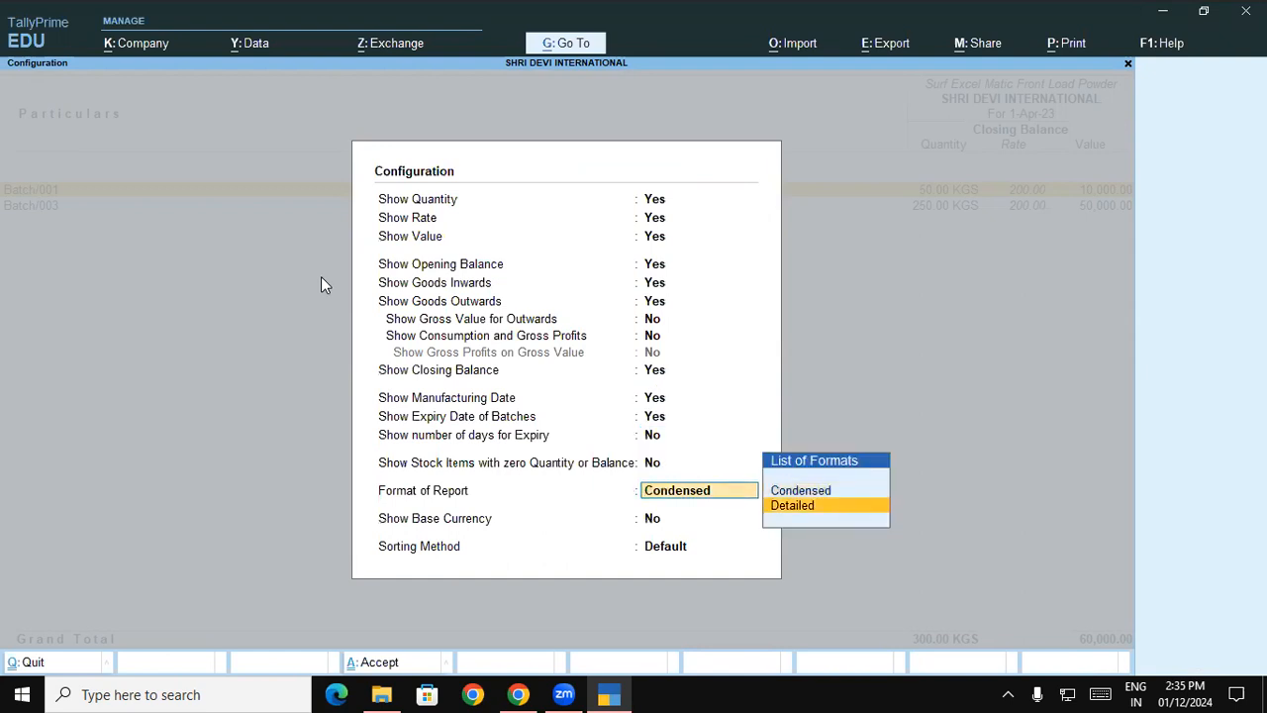
key(Return)
key(Return)
key(Return)
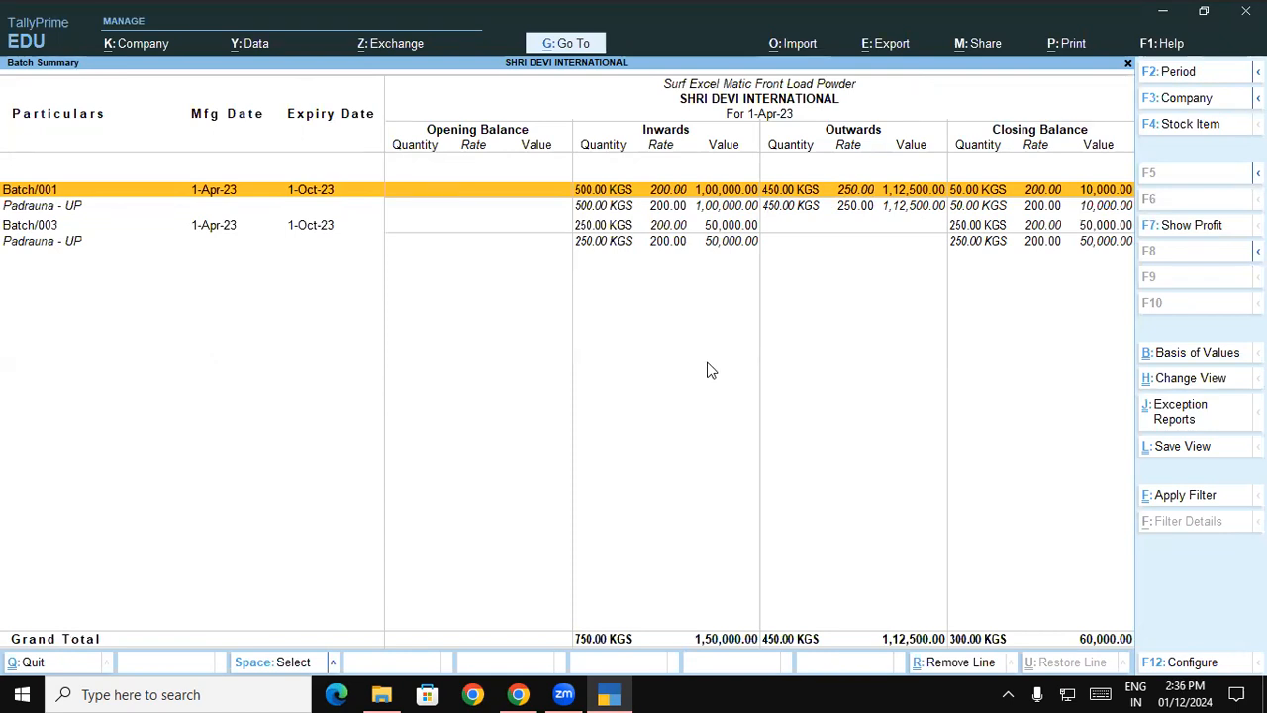
- Quit the report and open the Batch Summary for Surf Excel Matic Top Load Powder
key(Escape)
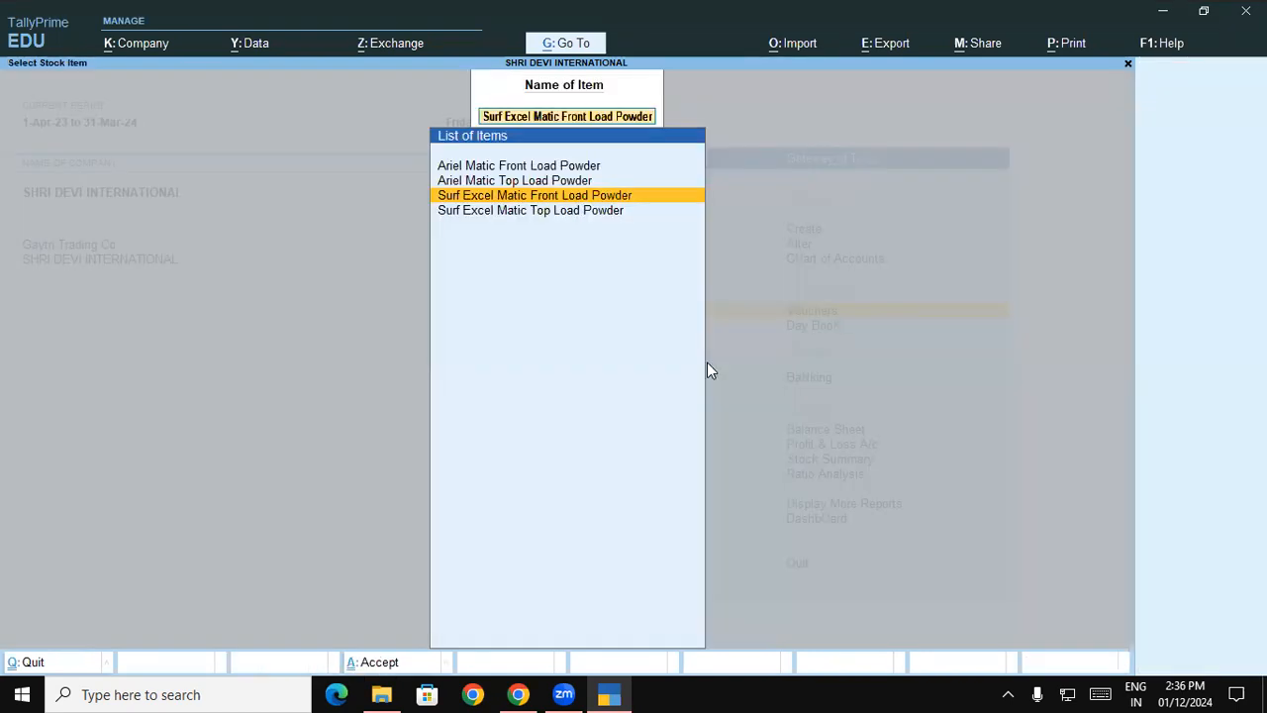
key(Down)
key(Return)
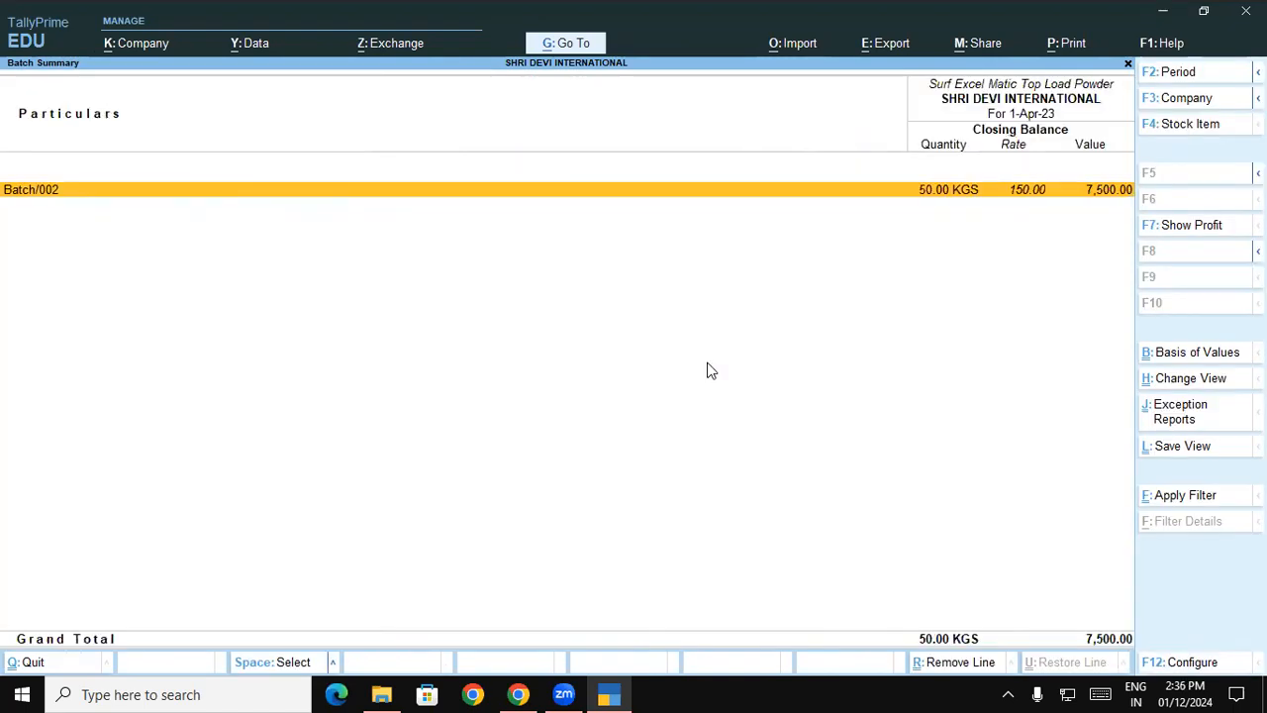
- Configure the top load powder's Batch Summary to show opening balance, goods inwards and goods outwards
key(F12)
key(Return)
key(Return)
key(Return)
text(y)
key(Return)
text(y)
key(Return)
text(y)
- Show the manufacturing and expiry dates of the top load batches and set the report format to Detailed
key(Return)
key(Return)
key(Return)
key(Return)
text(y)
key(Return)
text(y)
key(Return)
key(Return)
key(Return)
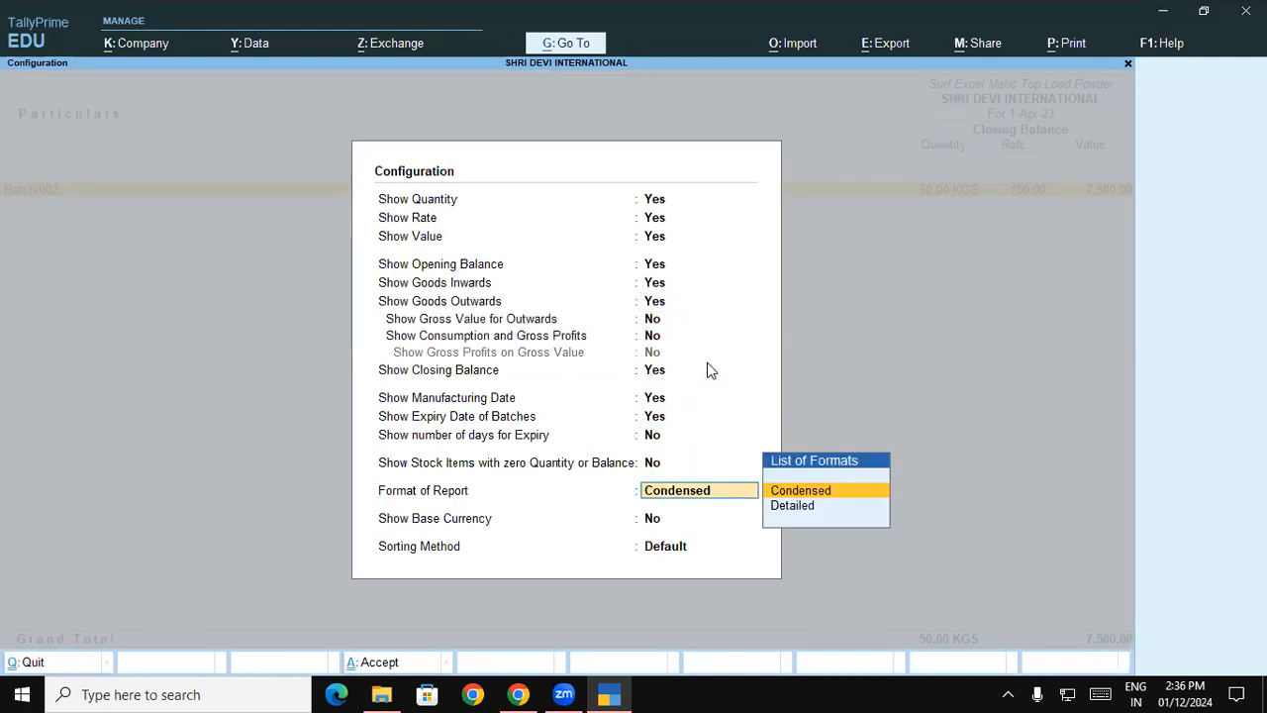
key(Down)
key(Return)
key(Return)
key(Return)
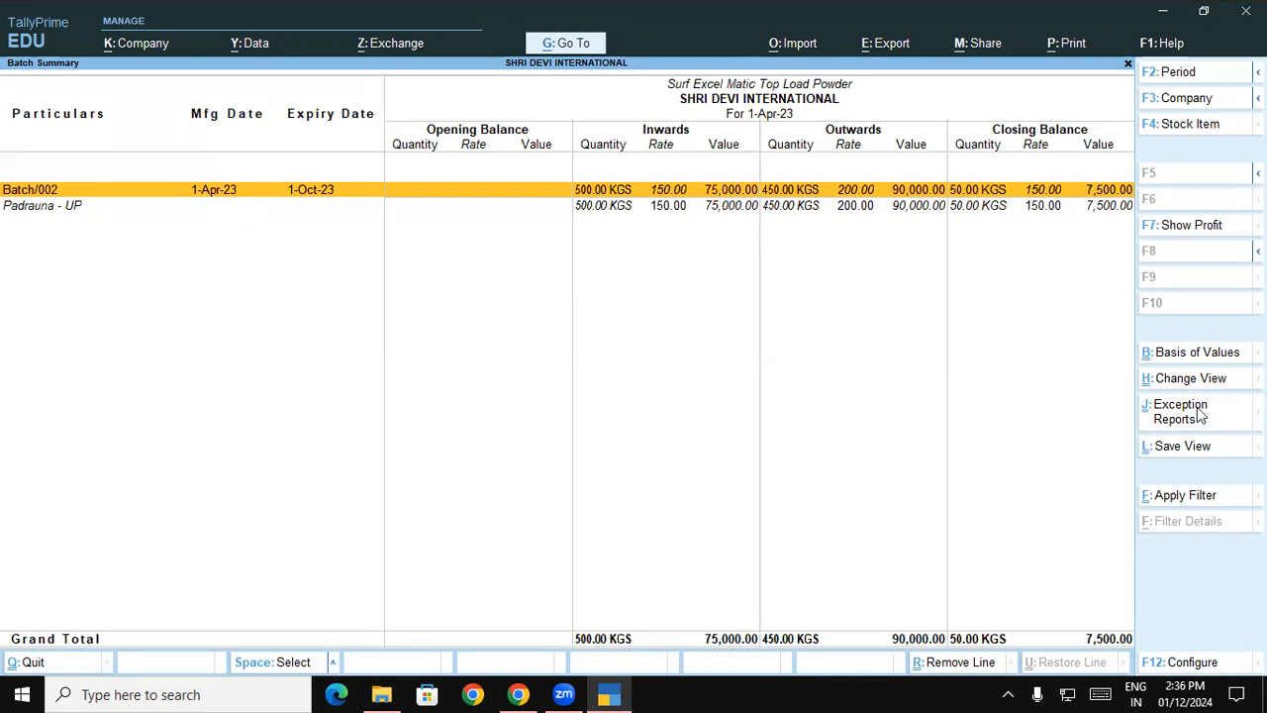
- Check the Shobha stores sales activity in the Chrome course document, and return to TallyPrime to start a new Sales voucher
key(alt+Tab)
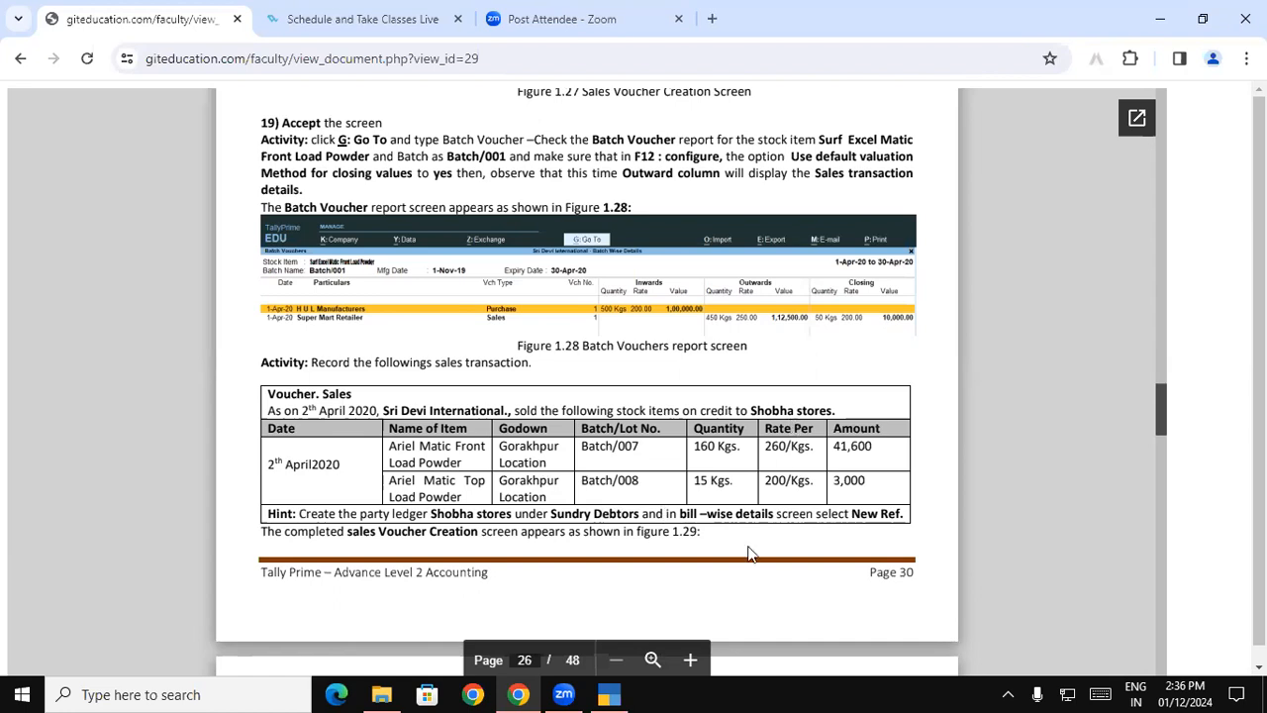
click(611, 693)
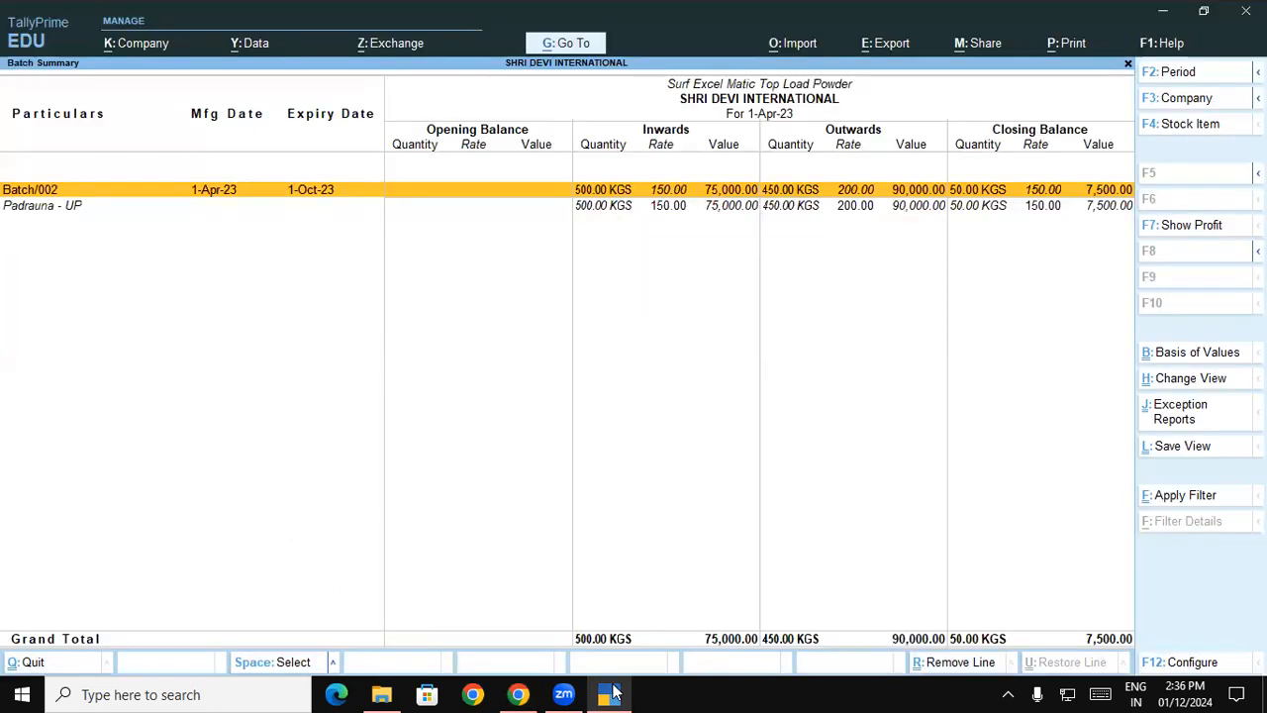
key(Escape)
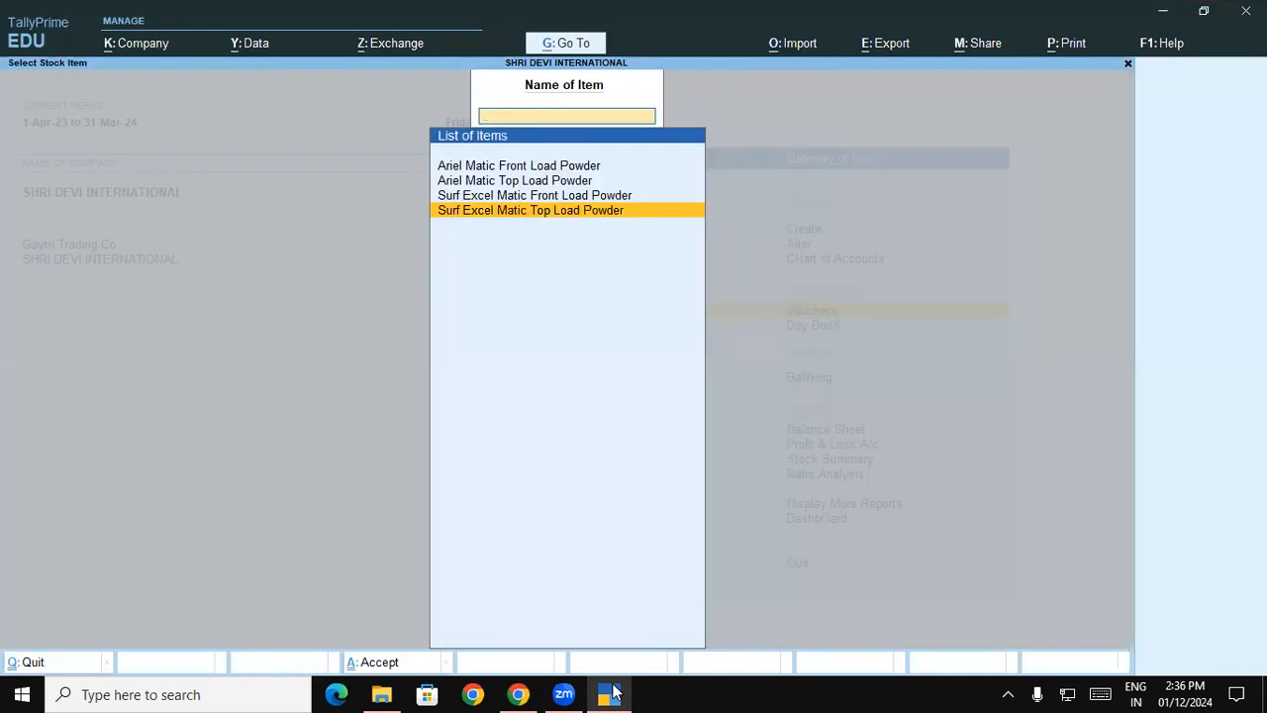
key(Escape)
key(Return)
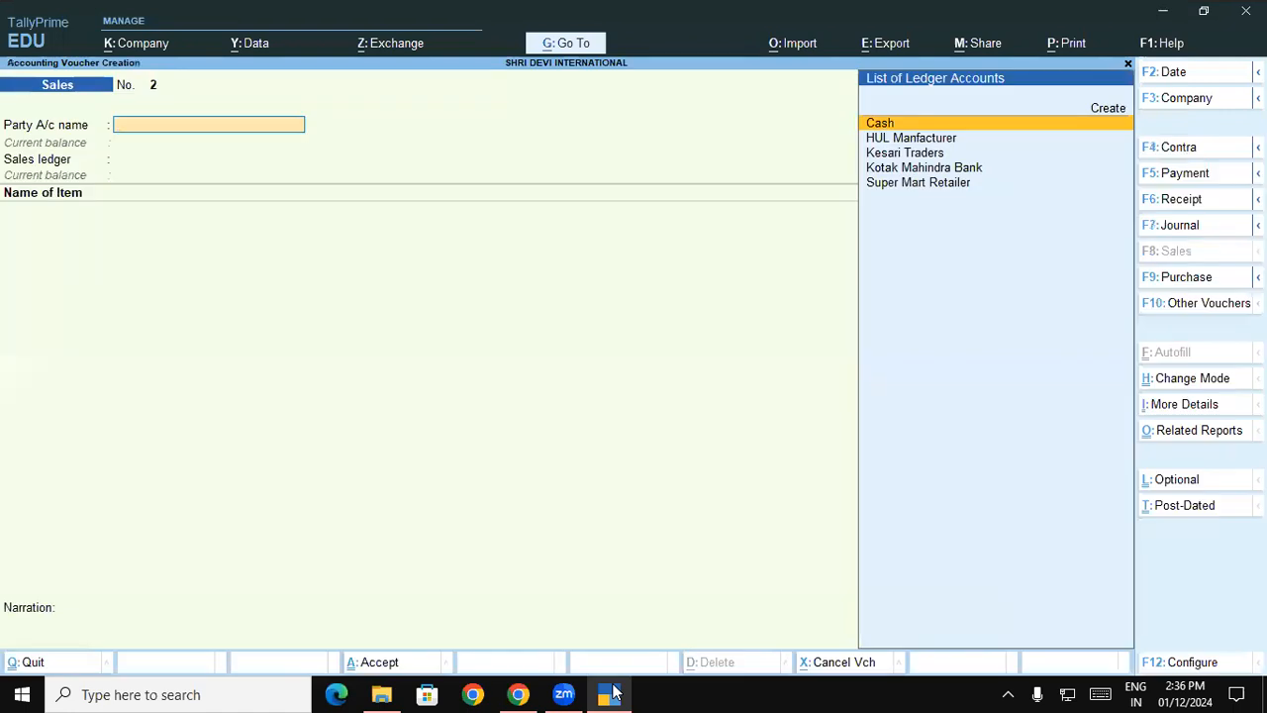
- Create the party ledger Shobha Stores under Sundry Debtors with bill-by-bill balances kept at Yes, and save it
key(alt+c)
text(Shobha Stores)
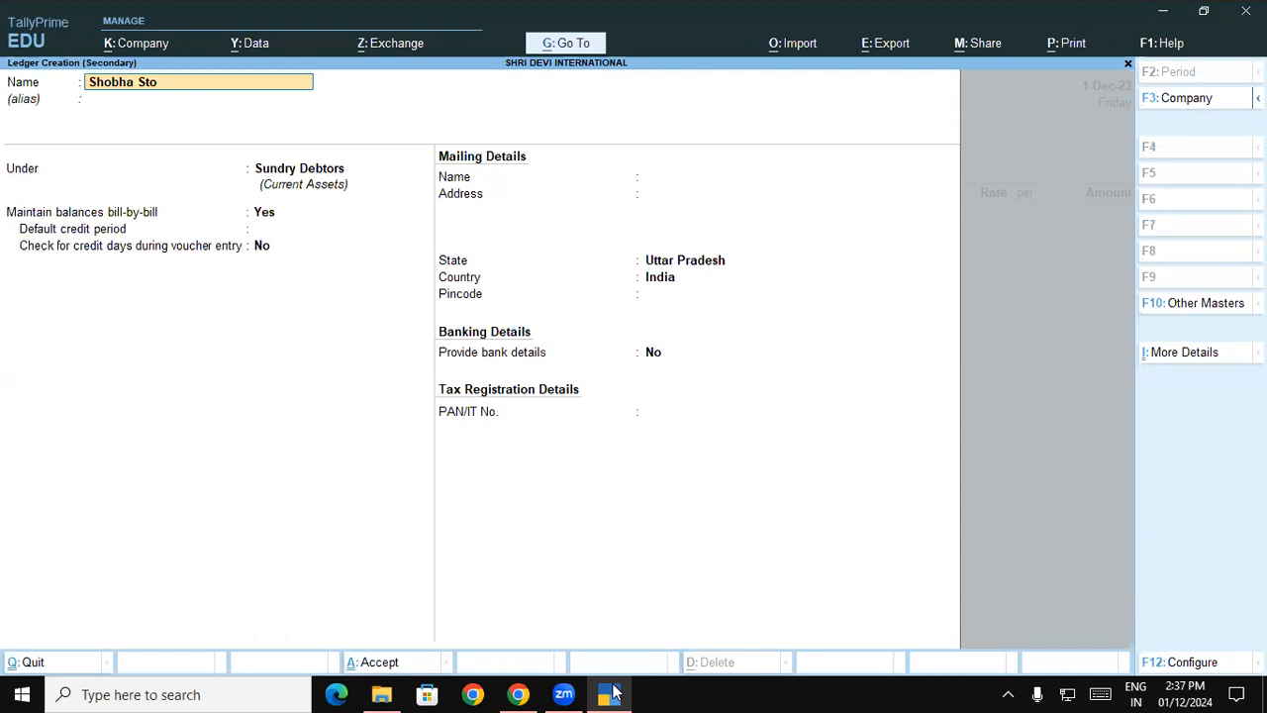
key(Return)
key(Return)
key(Return)
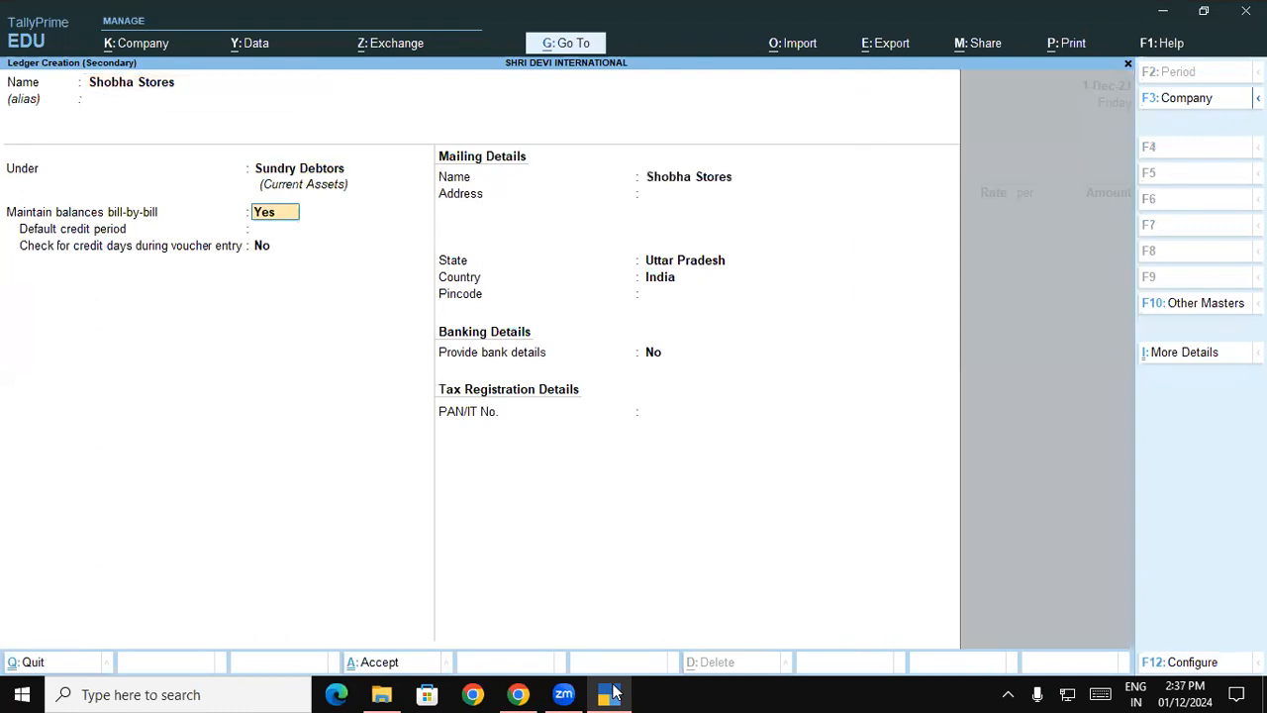
key(ctrl+a)
- Leave the dispatch details blank, accept the party details and use Sales A/c as the sales ledger
key(Return)
key(Return)
key(Return)
key(Return)
key(Return)
key(Return)
key(Return)
key(Return)
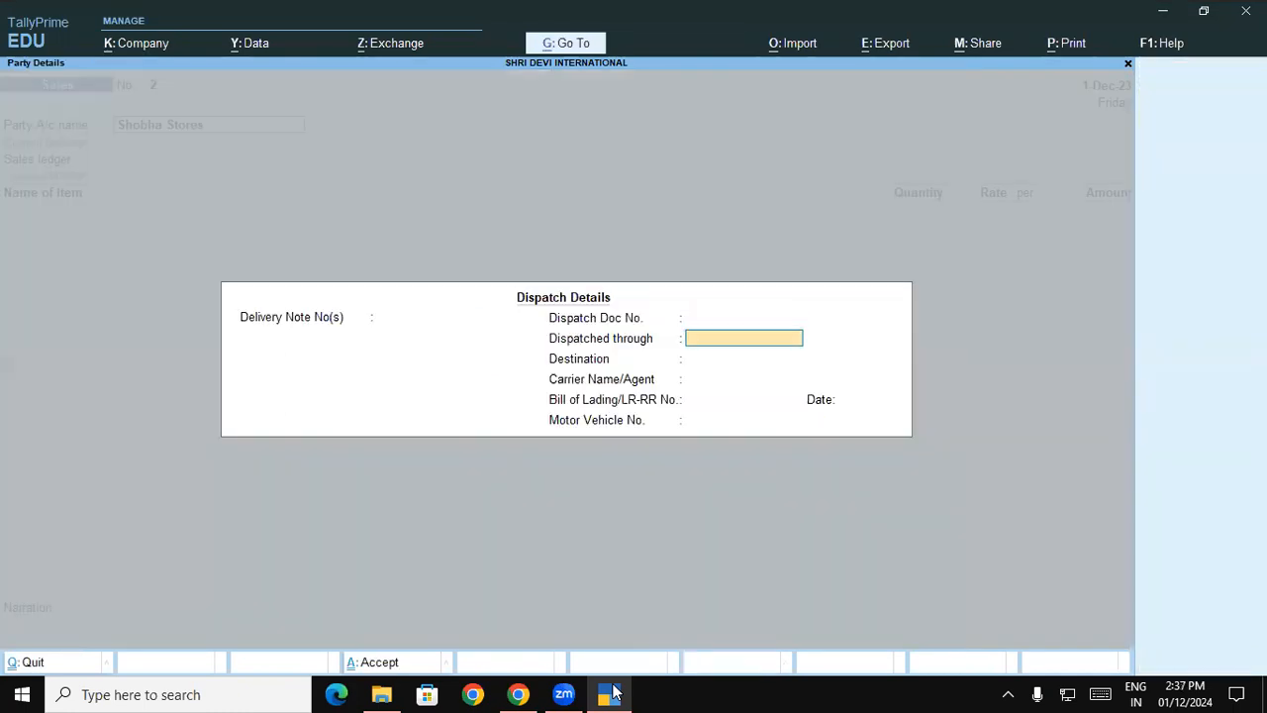
key(Return)
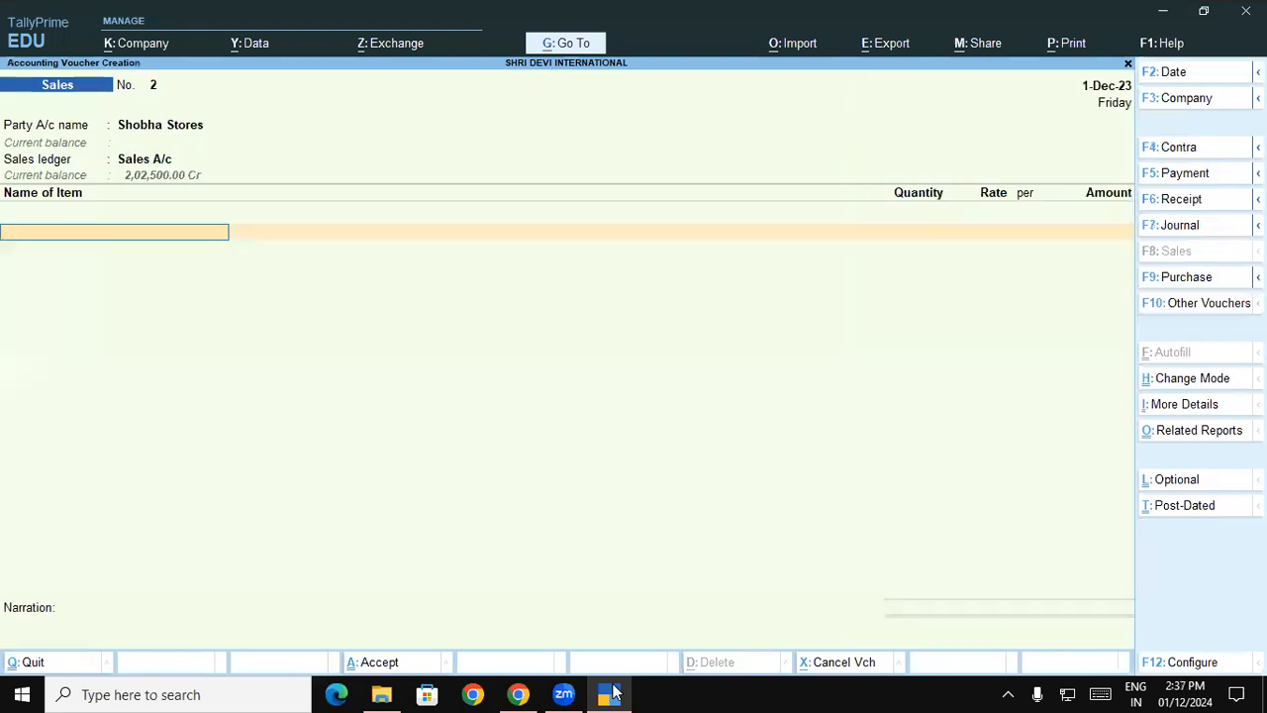
- Select Ariel Matic Front Load Powder, check the active batches in godown GKP-UP and quit the allocation
text(Ari)
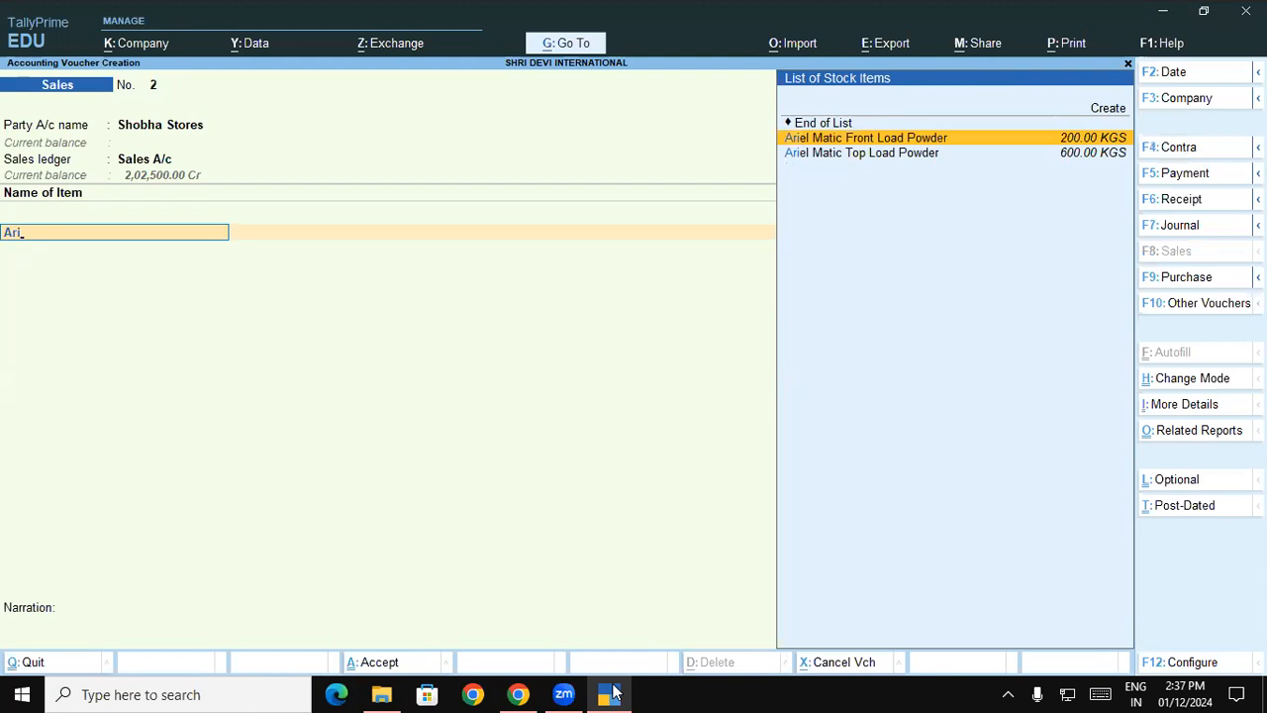
key(Return)
text(g)
key(Return)
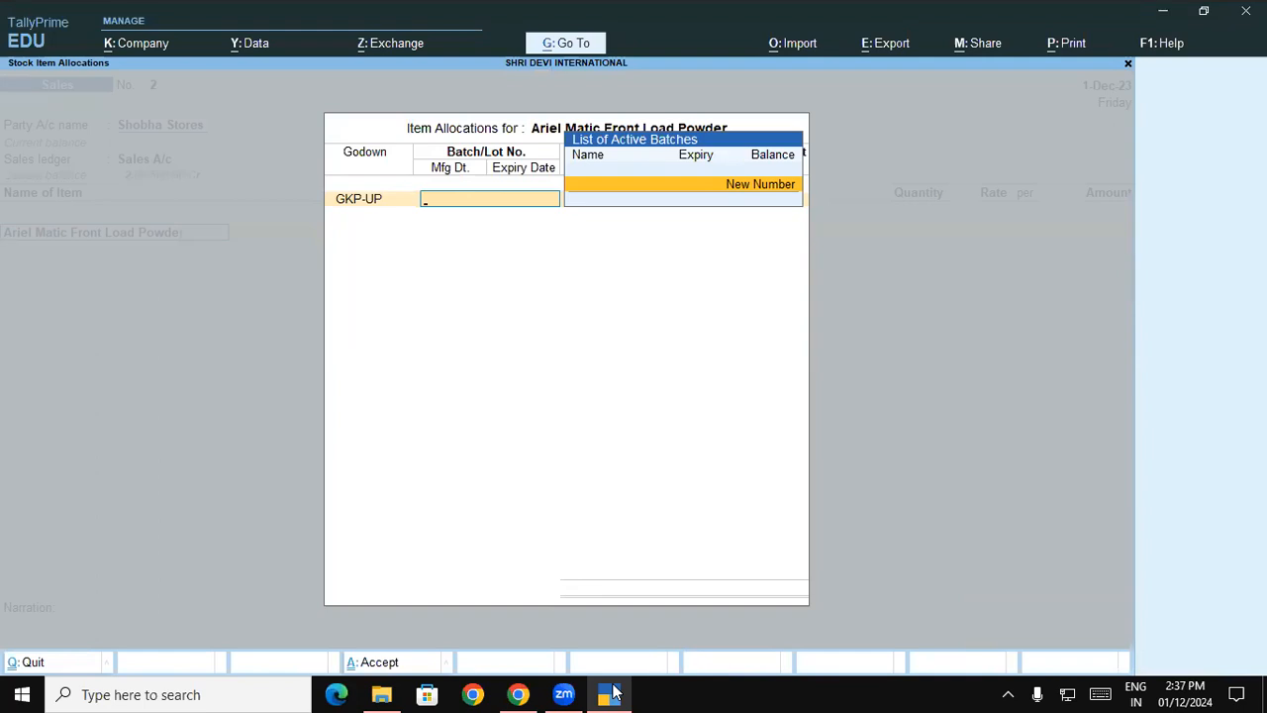
key(Escape)
- Set the Sales voucher date to 1-Apr-23
key(F2)
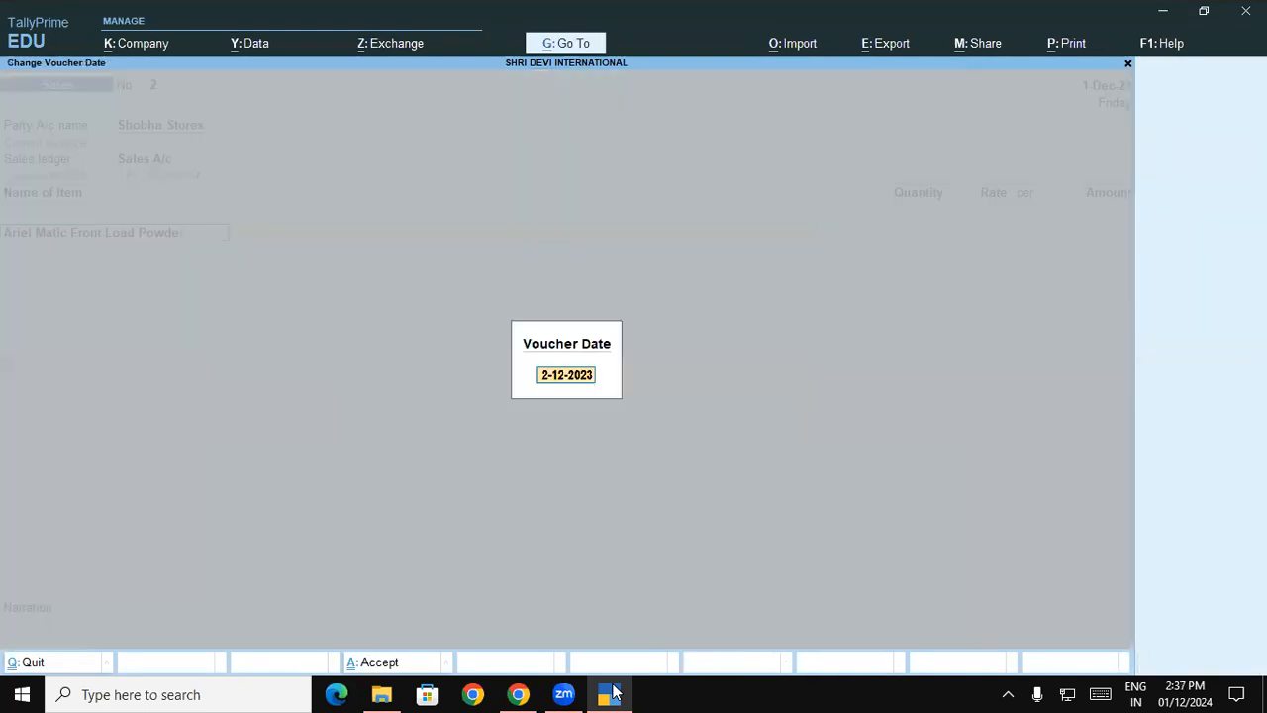
text(1-4)
key(Return)
- Allocate 160 KGS of Ariel Matic Front Load Powder from GKP-UP, Batch/007, at a rate of 260 per KGS
key(Return)
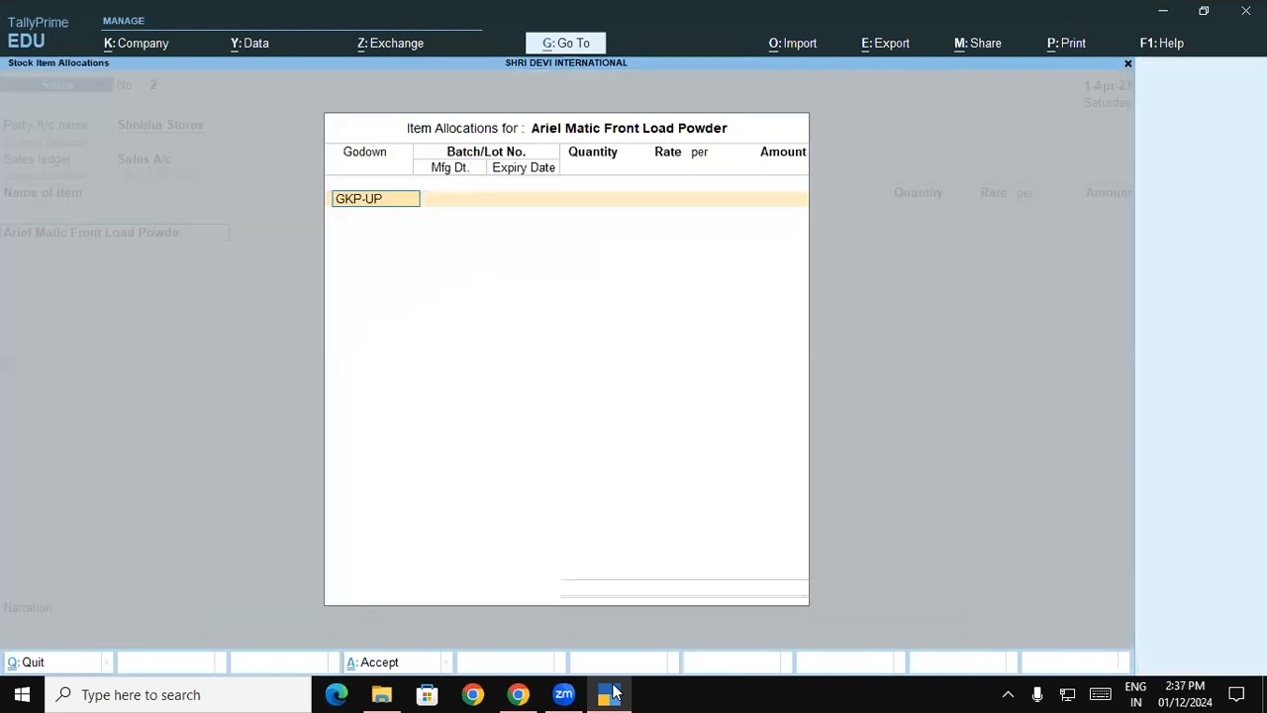
key(Return)
key(Return)
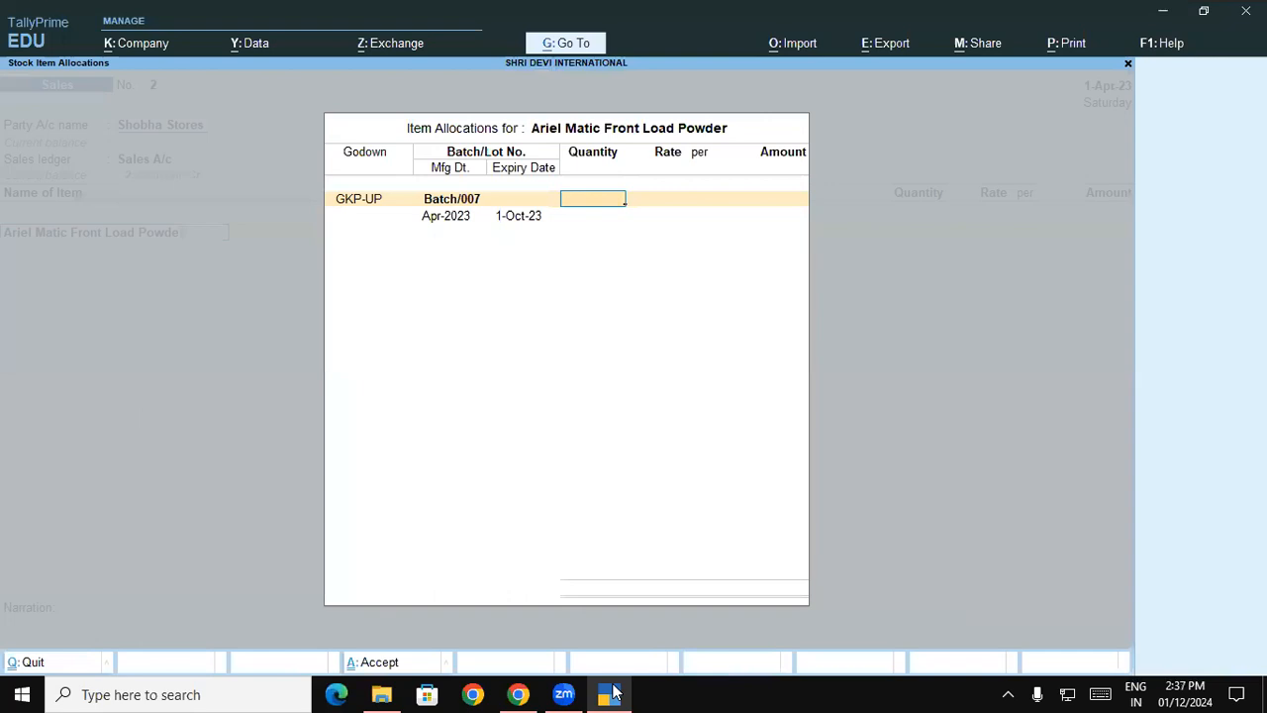
text(160)
key(Return)
text(260)
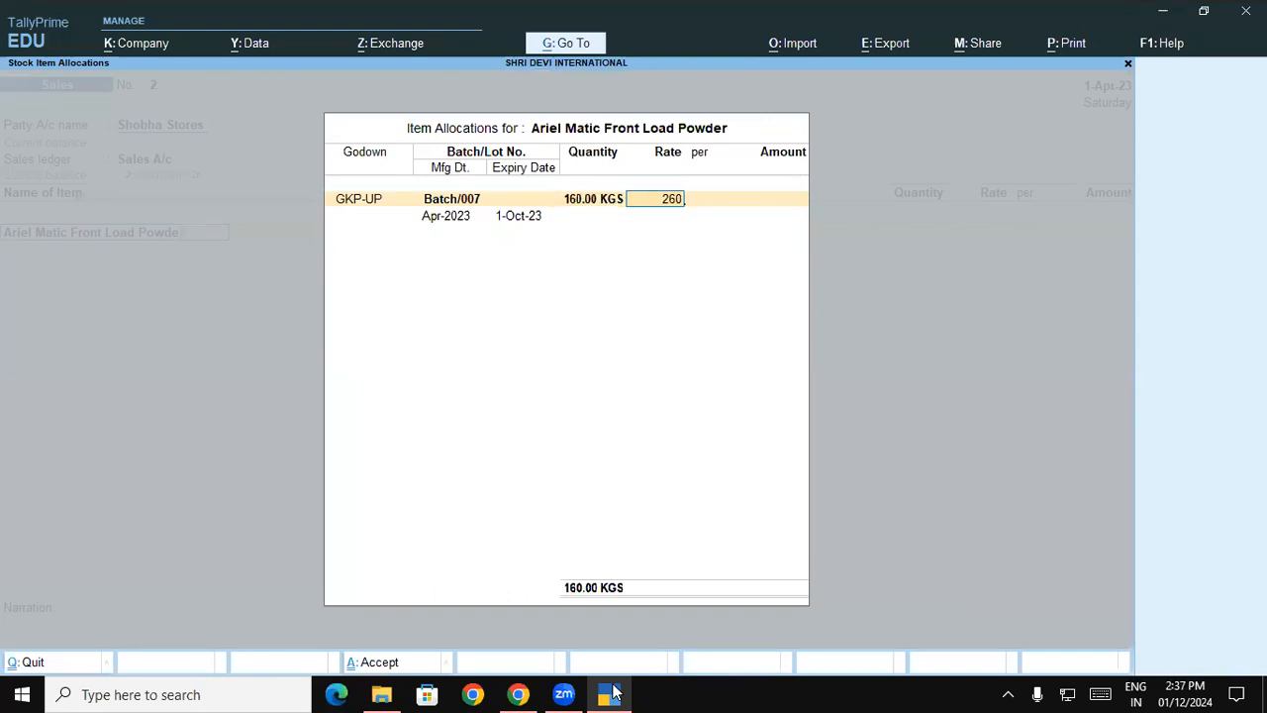
key(Return)
key(Return)
key(Return)
key(Return)
key(Return)
key(Return)
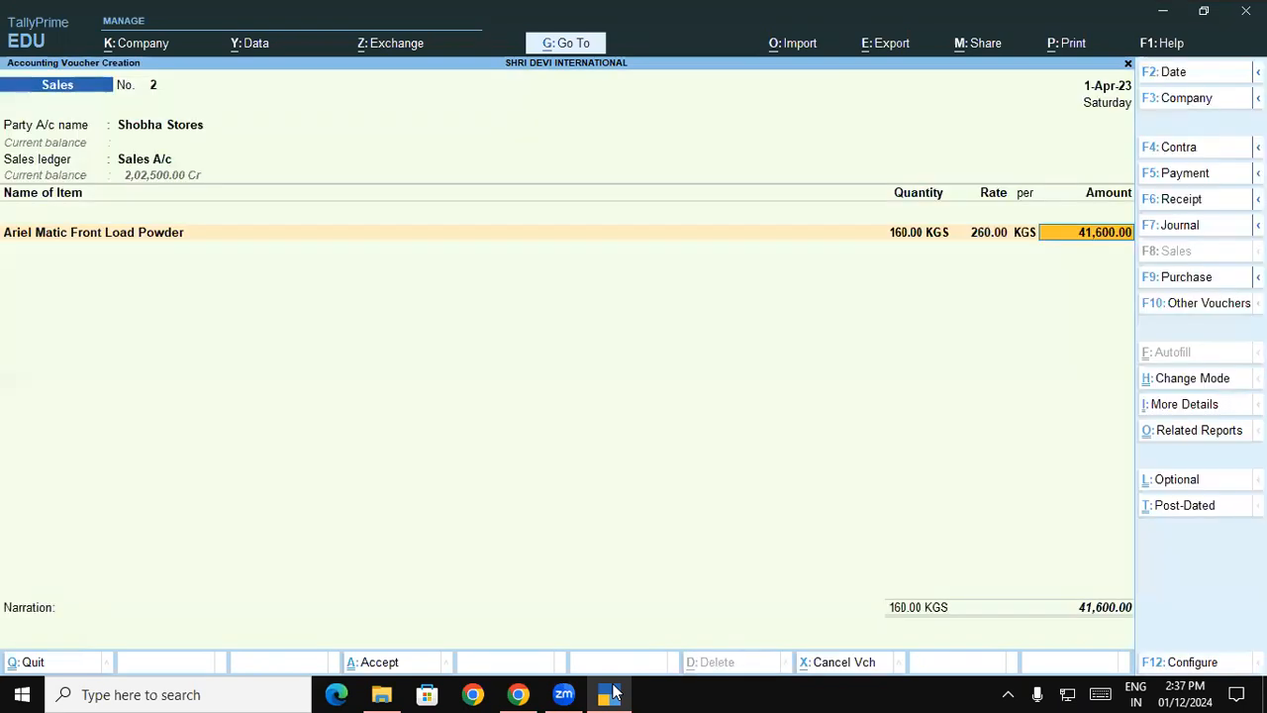
- Add Ariel Matic Top Load Powder and allocate 15 KGS from godown GKP-UP at a rate of 200 per KGS
text(Ar)
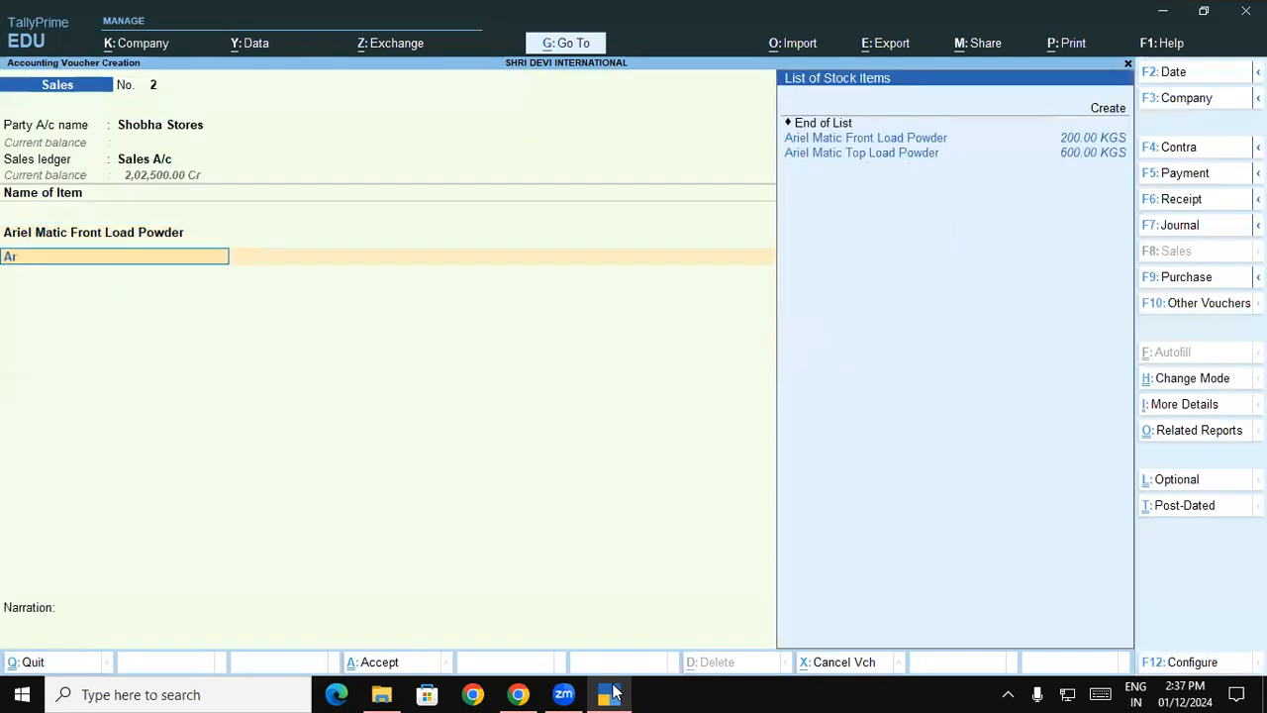
key(Down)
key(Return)
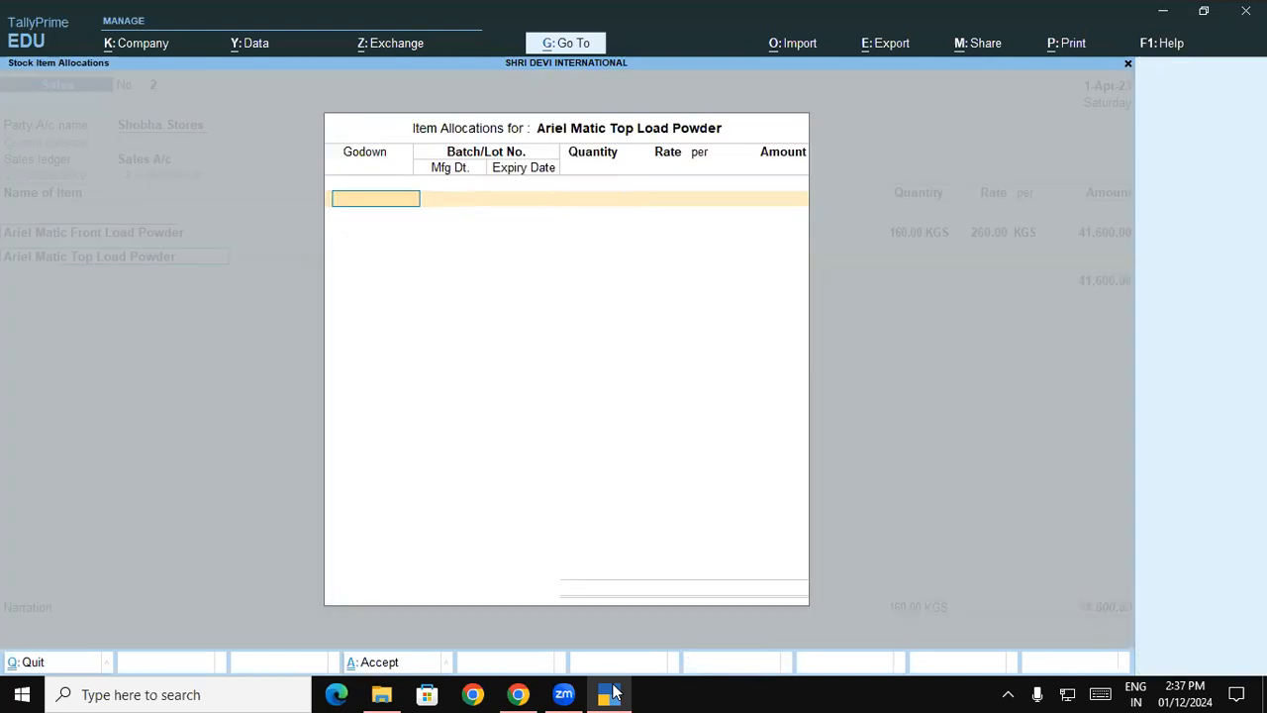
text(G)
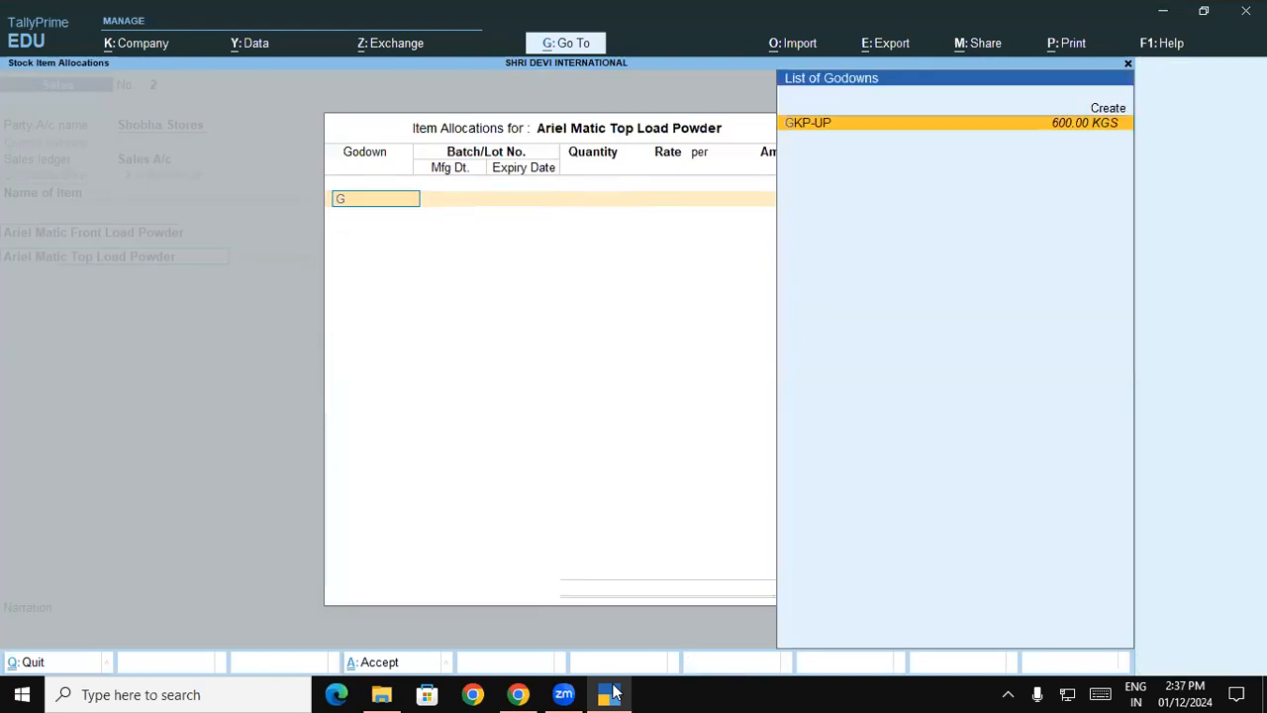
key(Return)
key(Return)
text(15)
key(Return)
text(200)
key(Return)
key(Return)
key(Return)
key(Return)
key(Return)
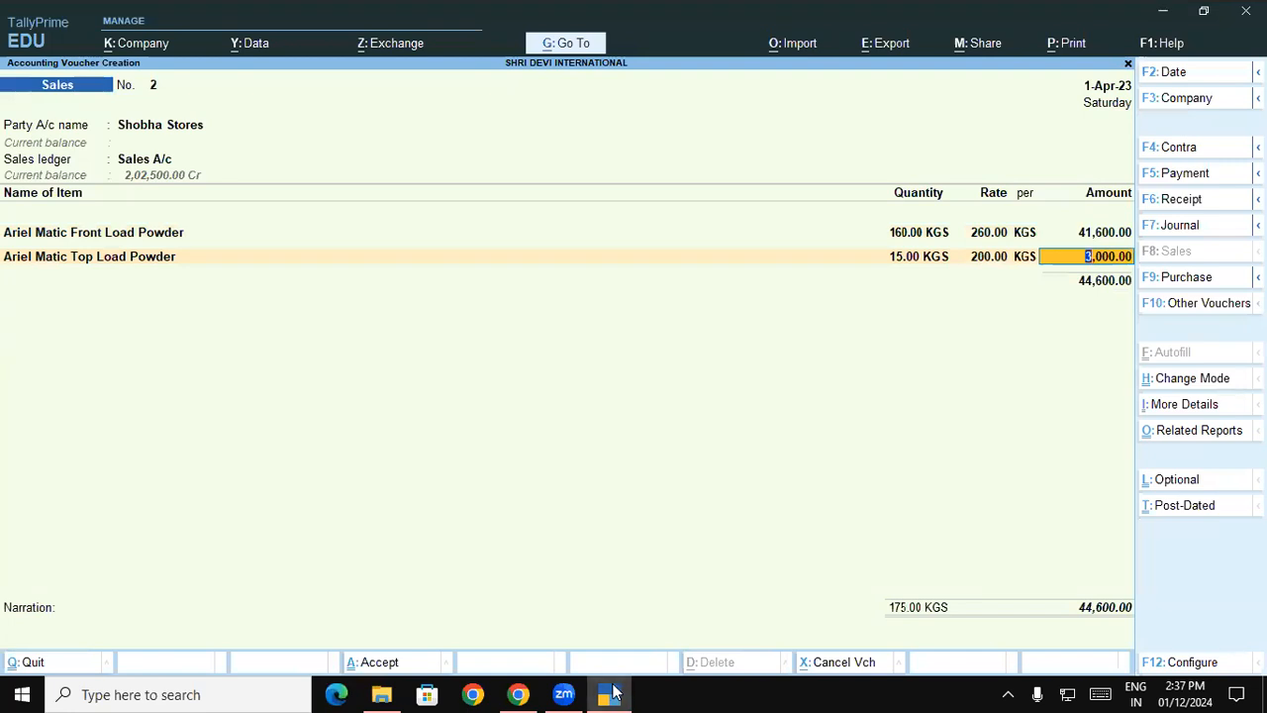
- End the item list and enter the bill-wise details for Shobha Stores as New Ref named 02
click(611, 690)
click(610, 690)
key(Return)
key(Return)
key(Return)
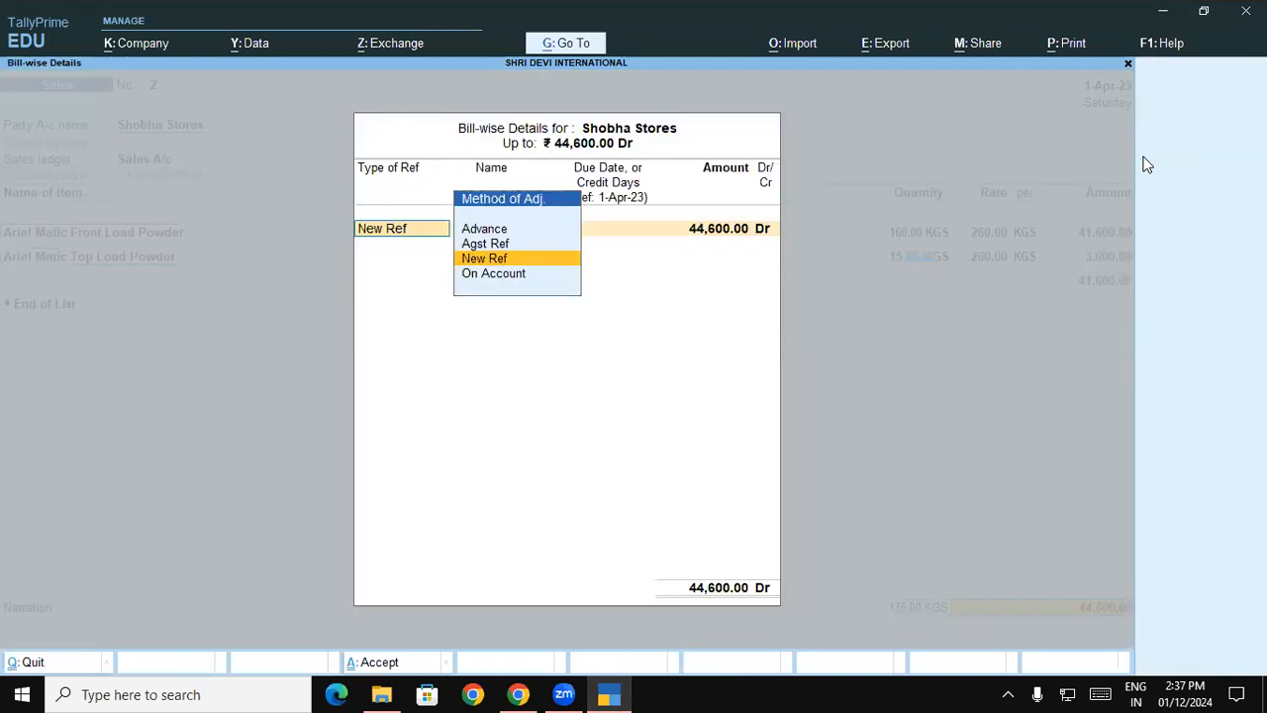
key(Return)
text(02)
key(Return)
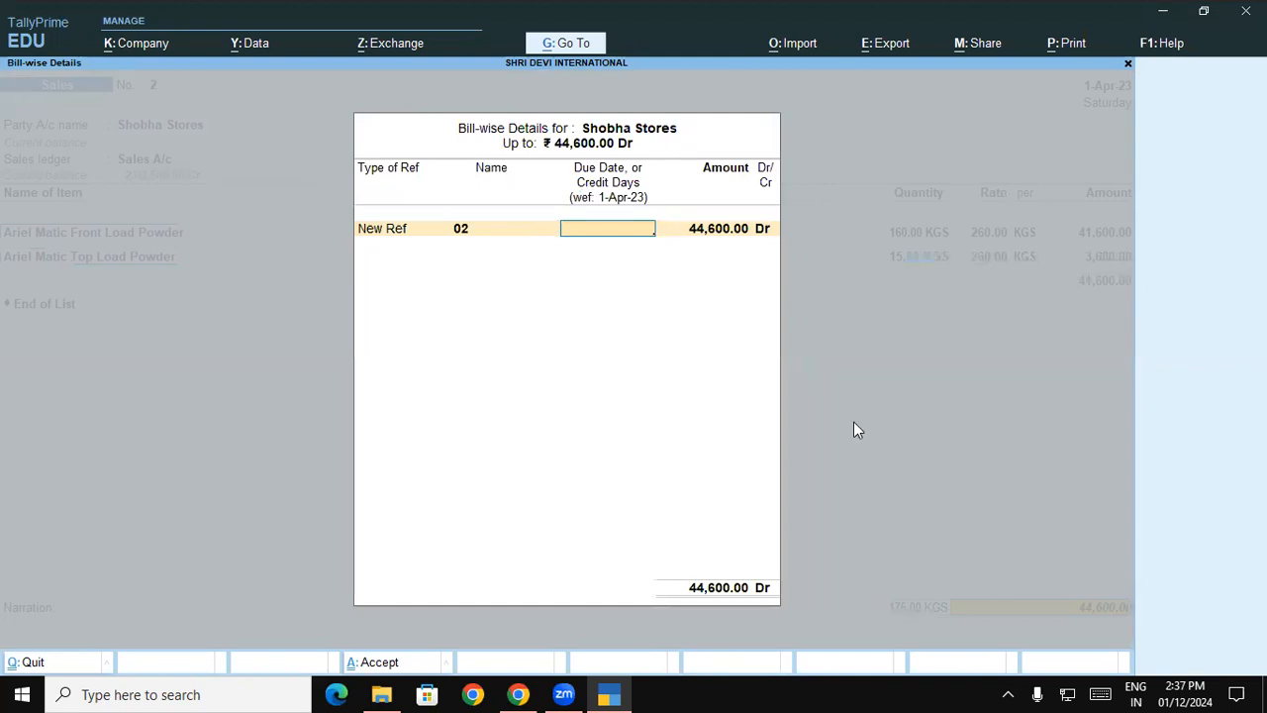
- Switch to the course document in Chrome and review the Shobha stores sales activity and the expired batch illustration
key(alt+Tab)
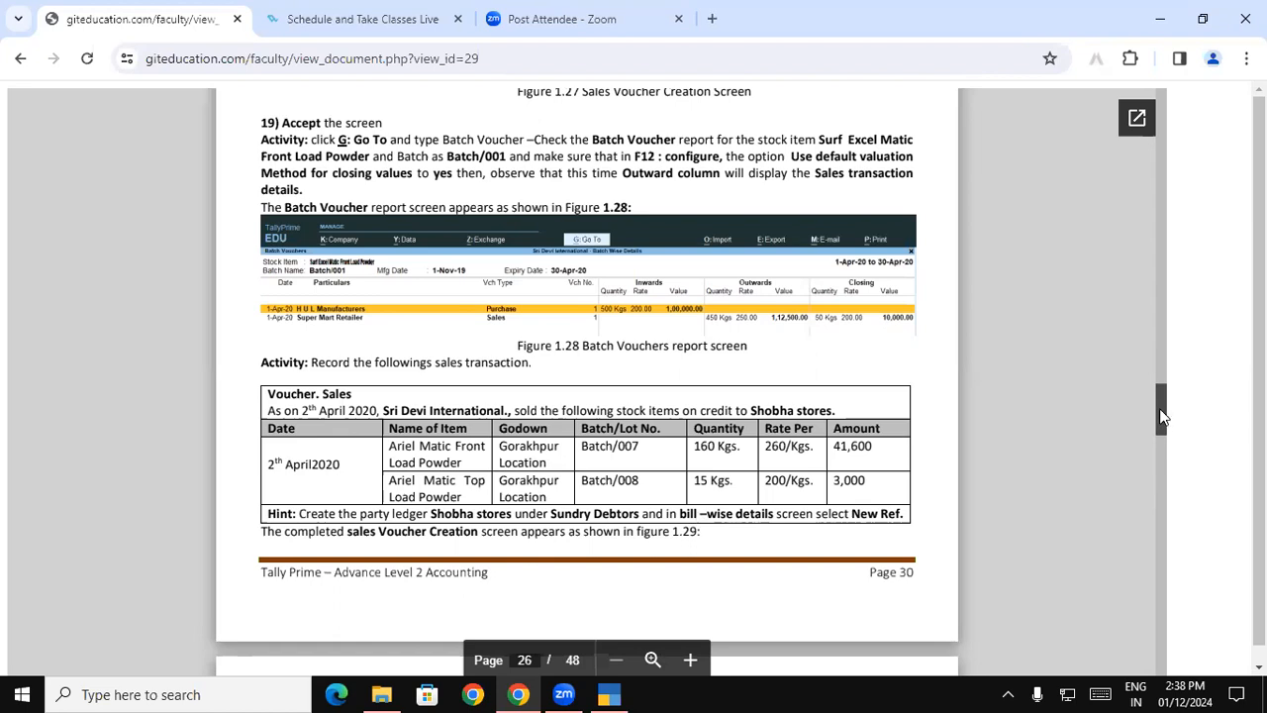
drag(1162, 416, 1163, 420)
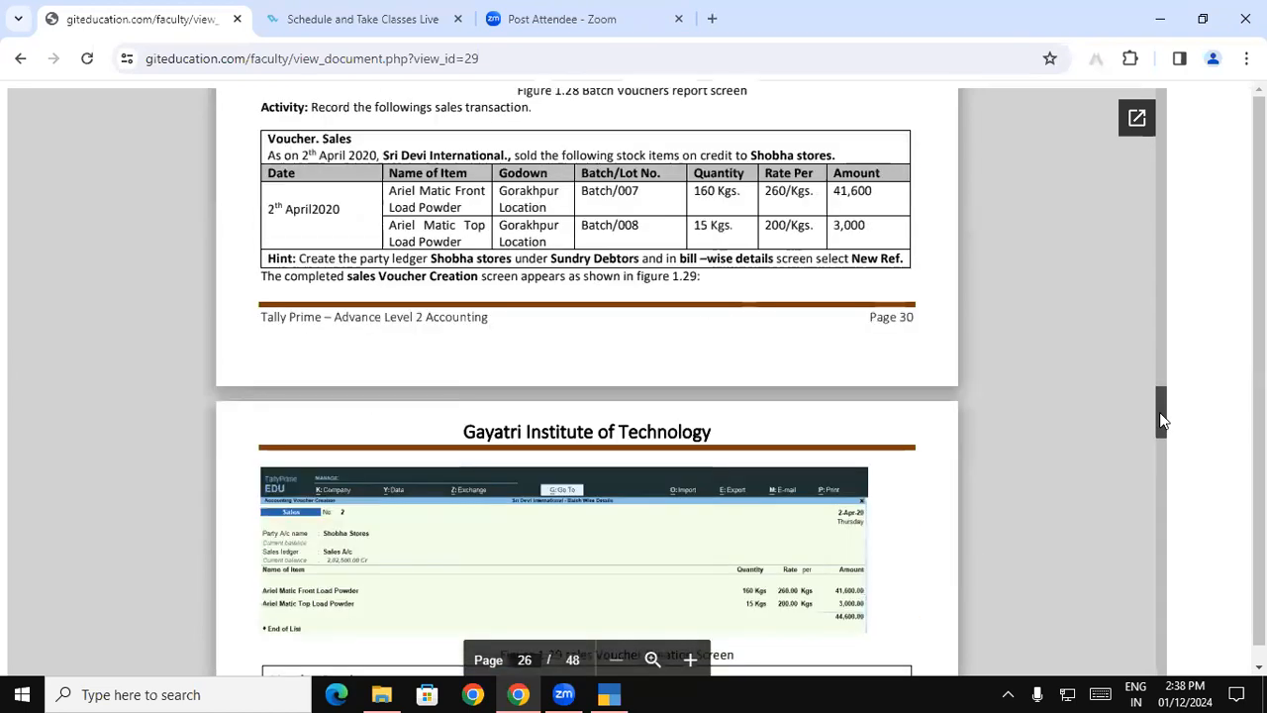
drag(1162, 420, 1162, 428)
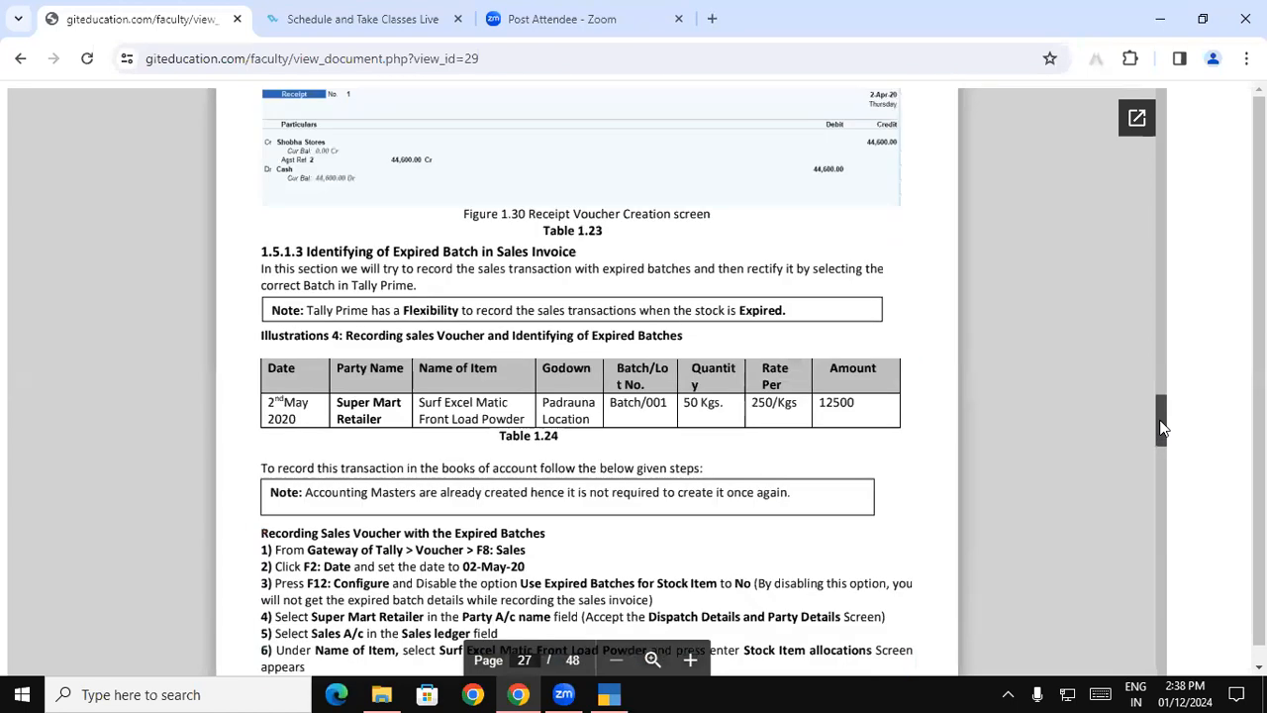
drag(1162, 427, 1162, 415)
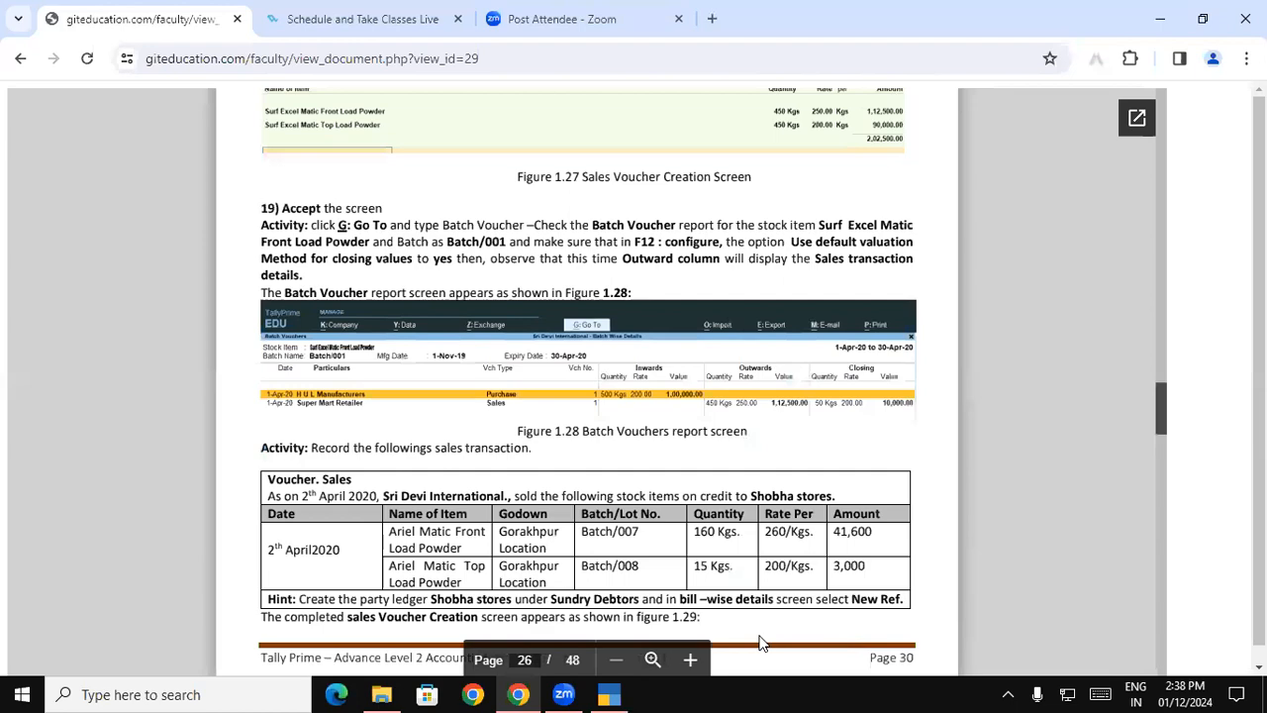
- Switch back to TallyPrime, save the Shobha Stores Sales voucher and open the Balance Sheet
key(alt+Tab)
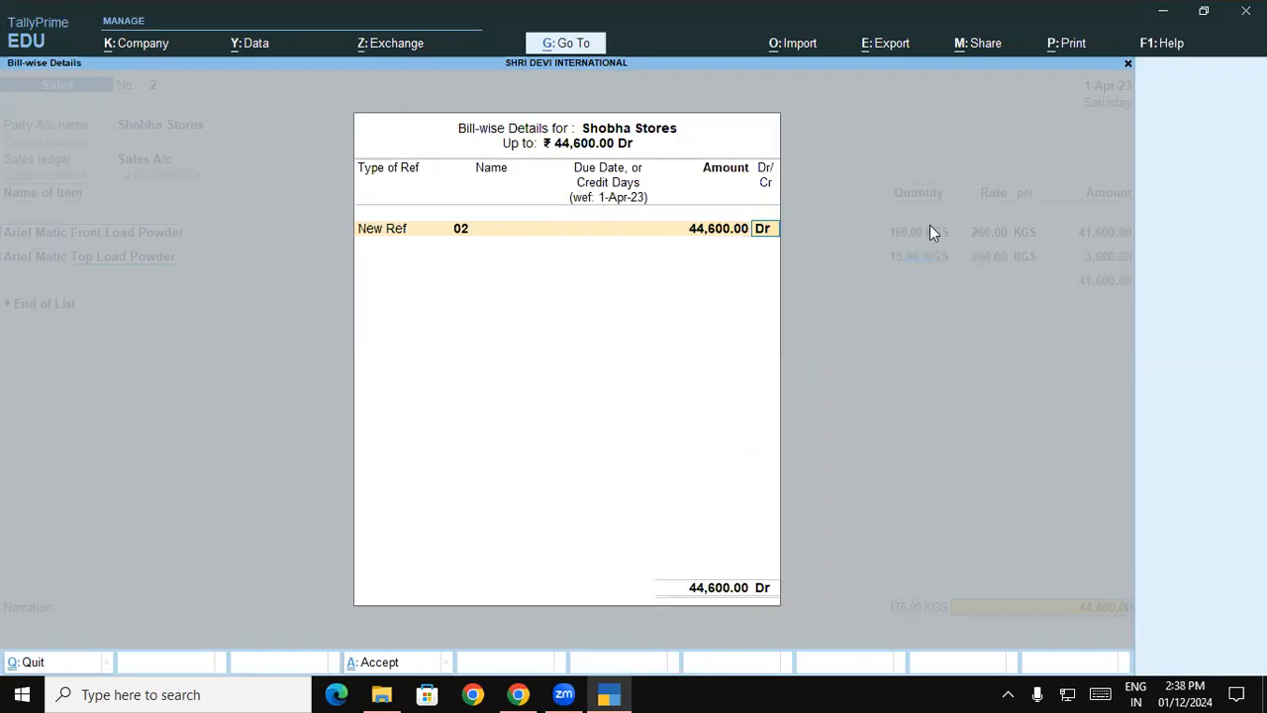
key(Return)
key(Return)
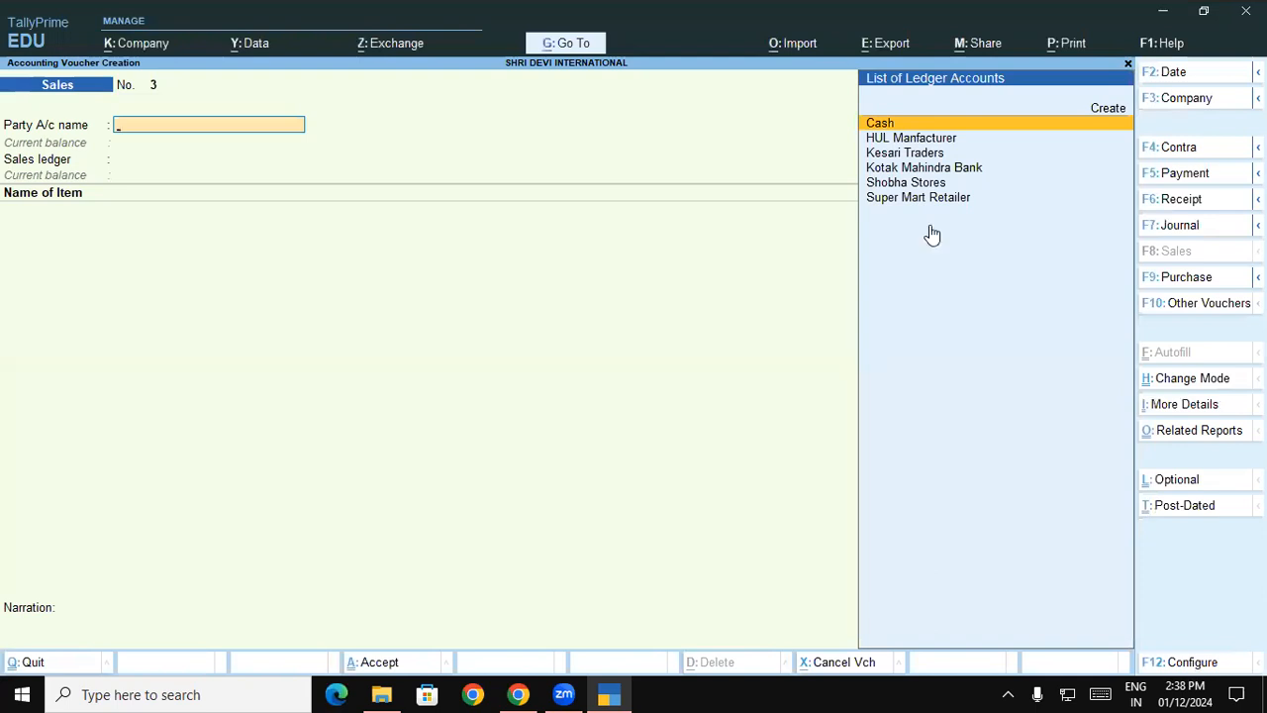
key(Escape)
key(b)
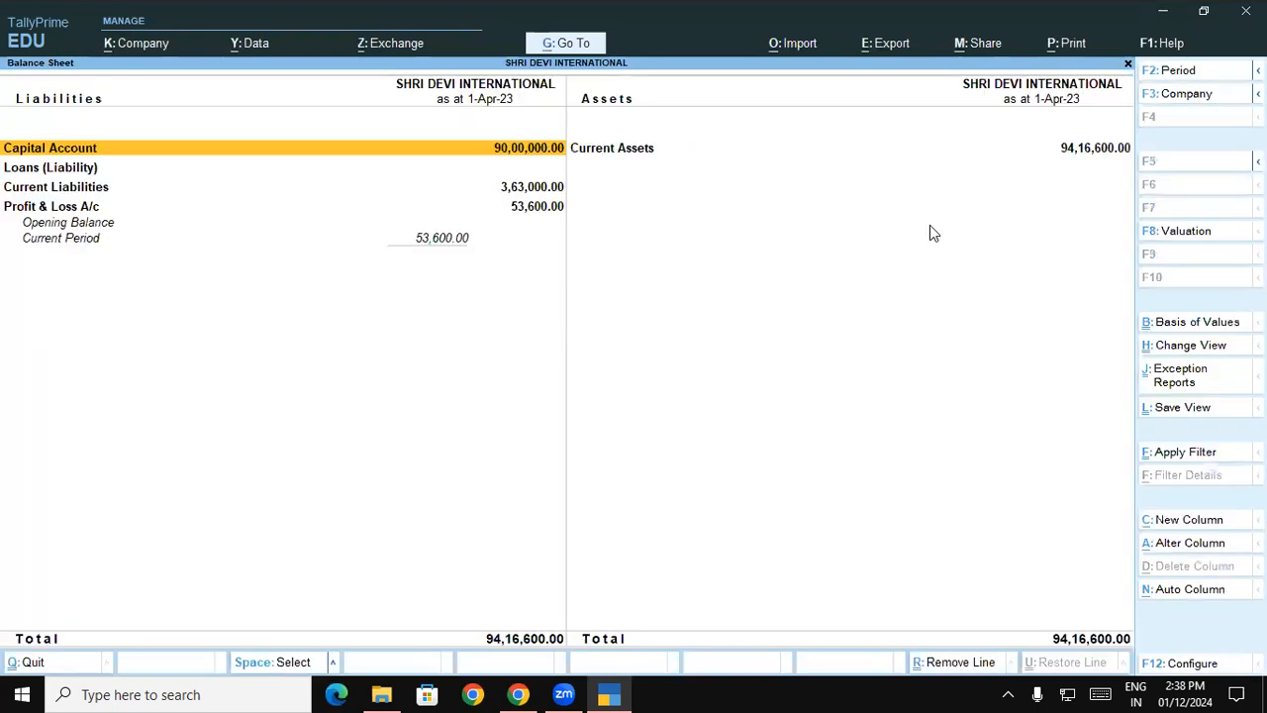